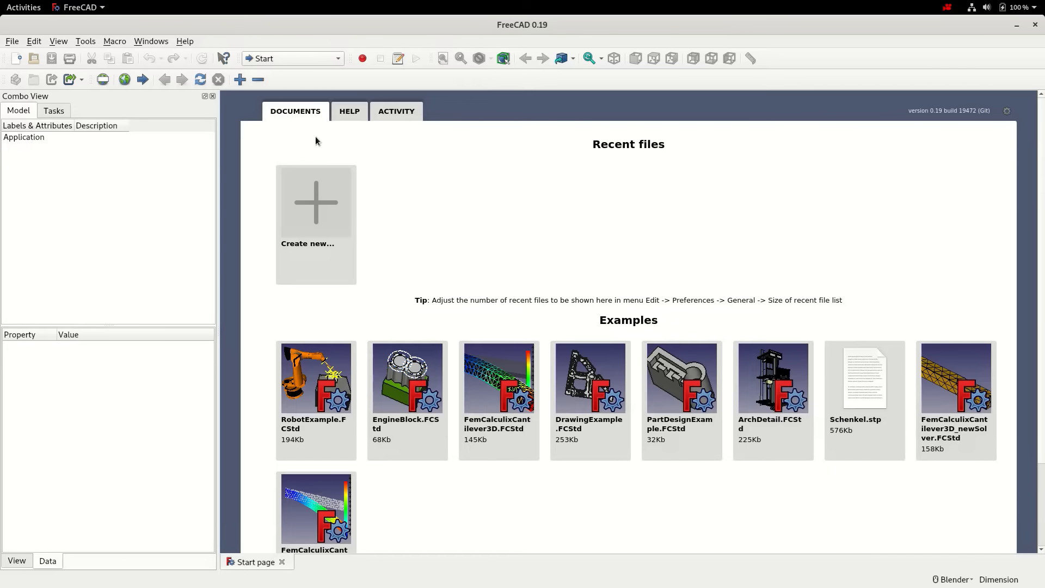
Check the installed program's version and revision information
{"action": "left_click", "coordinate": [184, 41]}
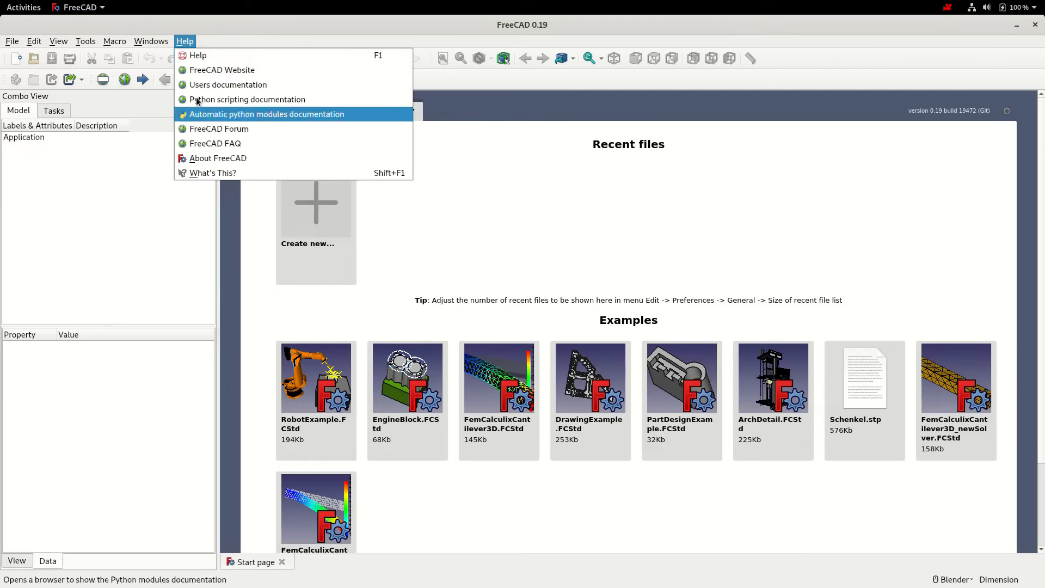
{"action": "left_click", "coordinate": [210, 158]}
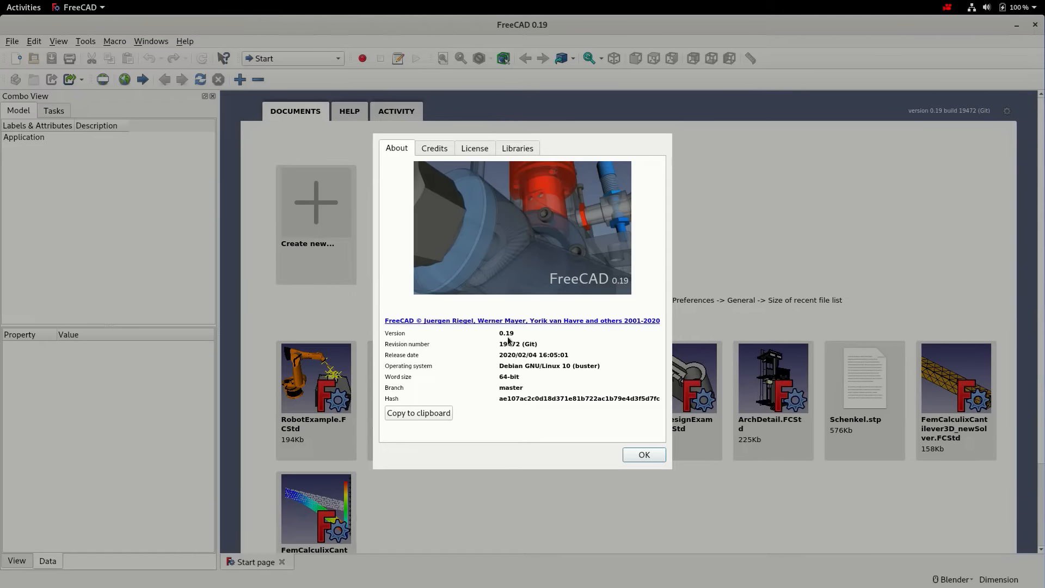
{"action": "left_click", "coordinate": [642, 454]}
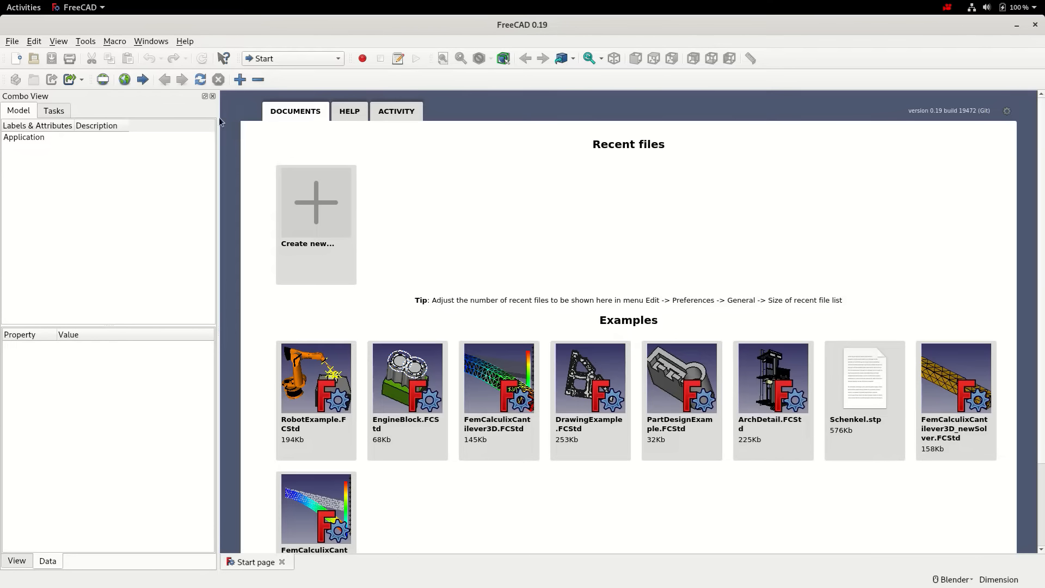
Install the Assembly4 workbench add-on and restart the program to apply it
{"action": "left_click", "coordinate": [91, 44]}
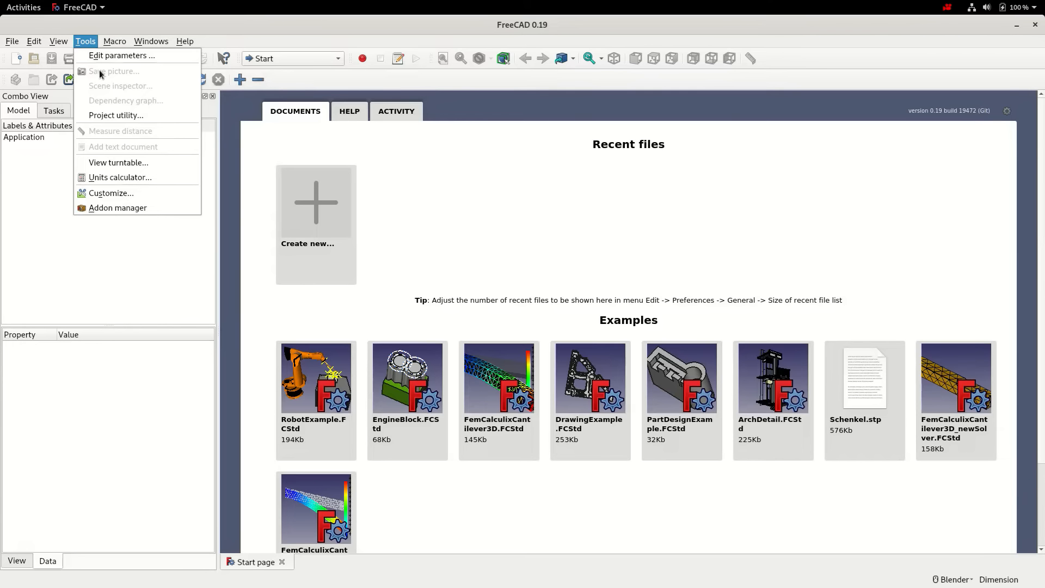
{"action": "left_click", "coordinate": [124, 208]}
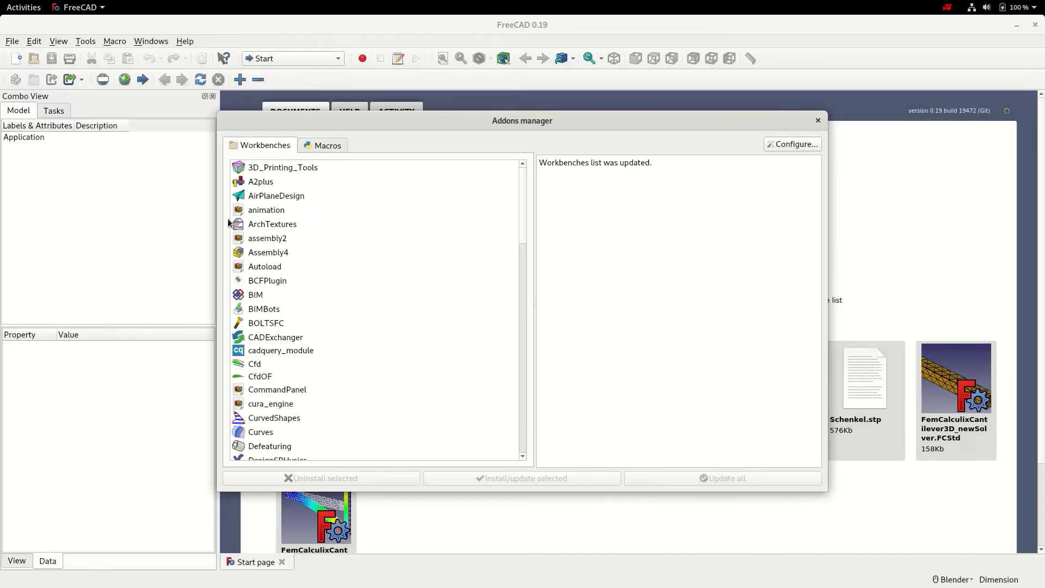
{"action": "left_click", "coordinate": [262, 254]}
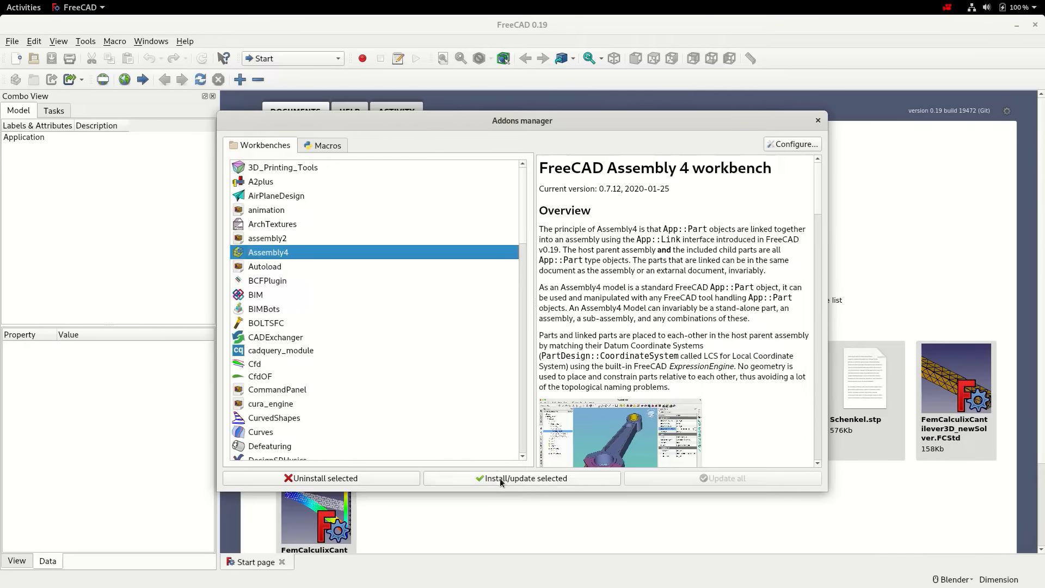
{"action": "left_click", "coordinate": [500, 479]}
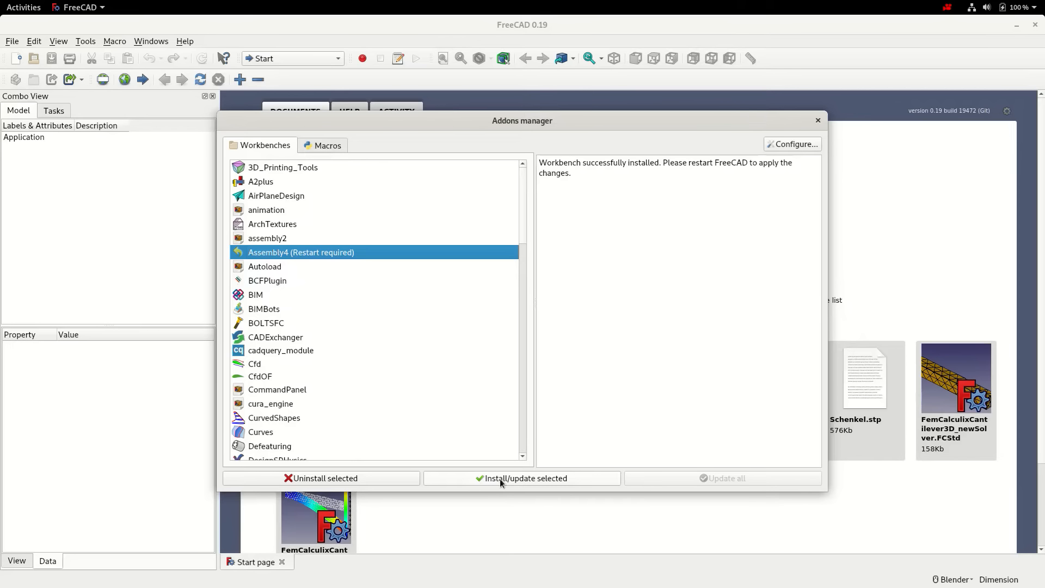
{"action": "left_click", "coordinate": [817, 120]}
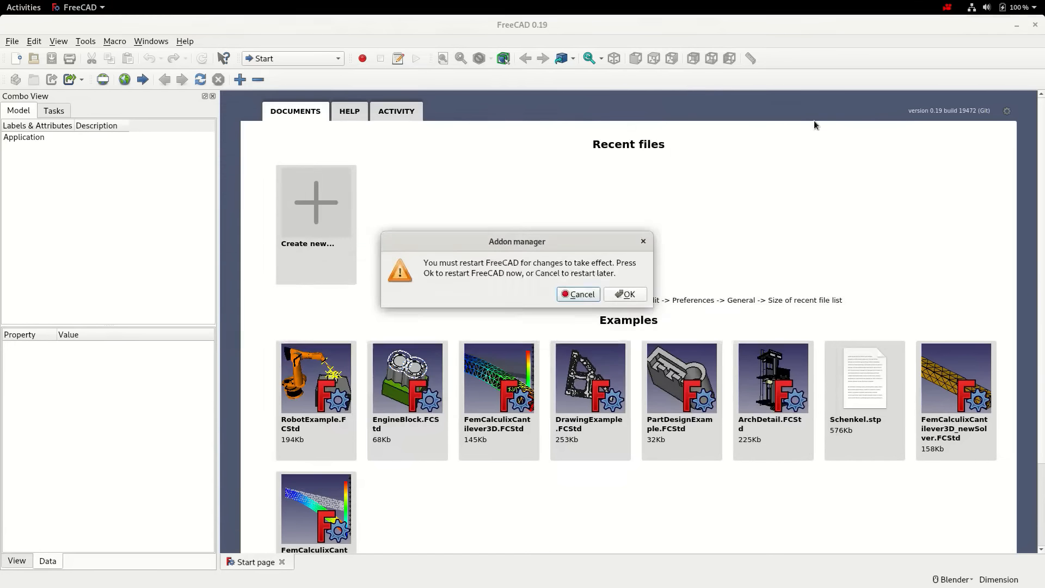
{"action": "left_click", "coordinate": [629, 295]}
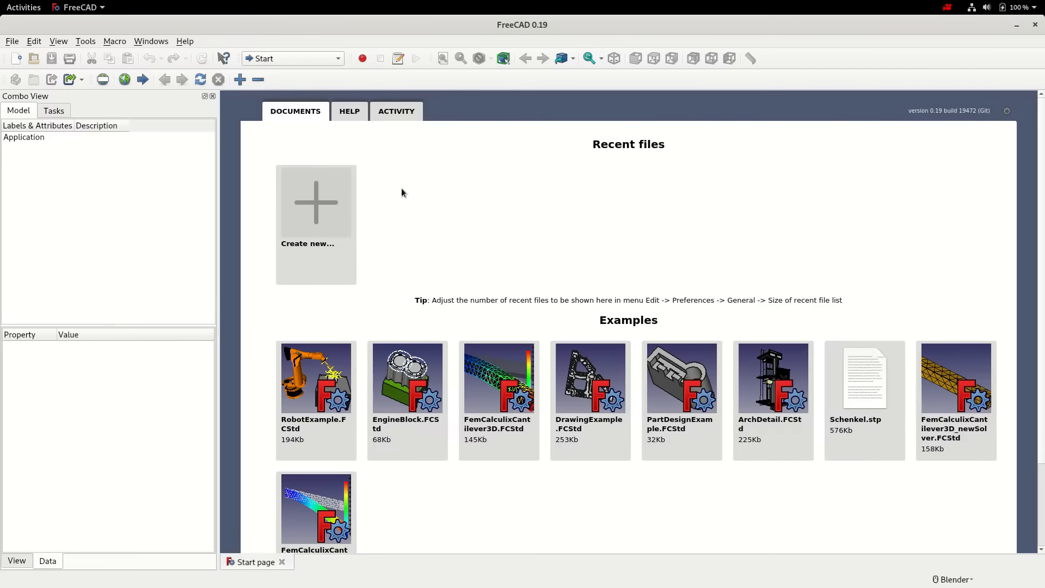
Switch to the Assembly 4 workbench and create a new document containing an Assembly4 Model
{"action": "left_click", "coordinate": [333, 58]}
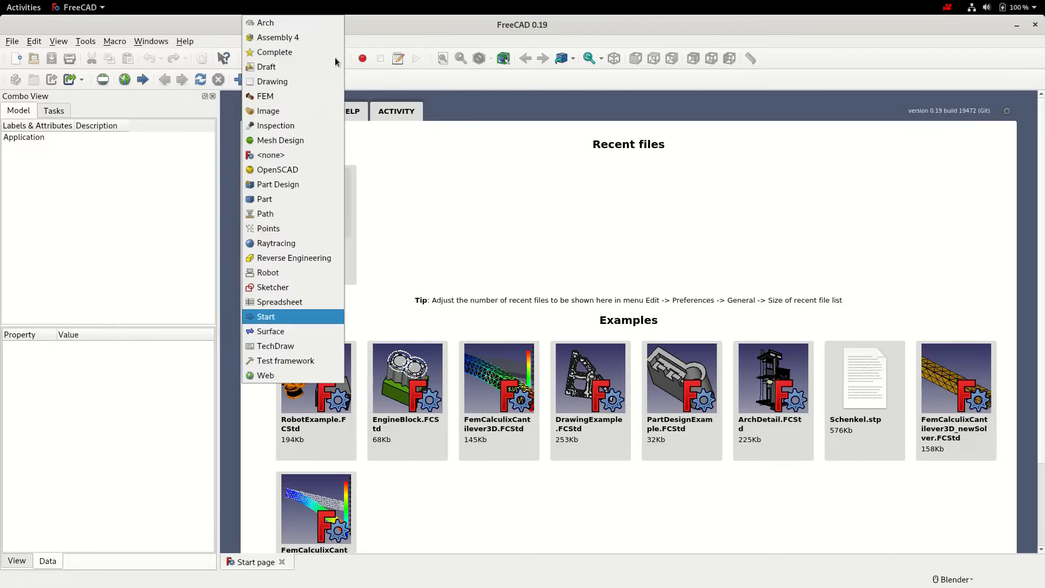
{"action": "left_click", "coordinate": [297, 38]}
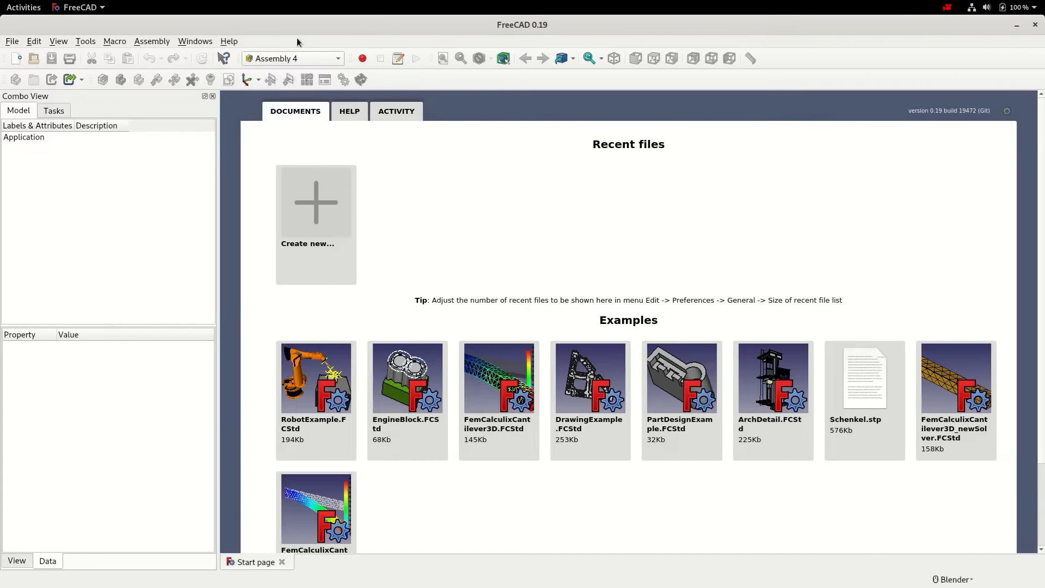
{"action": "left_click", "coordinate": [17, 58]}
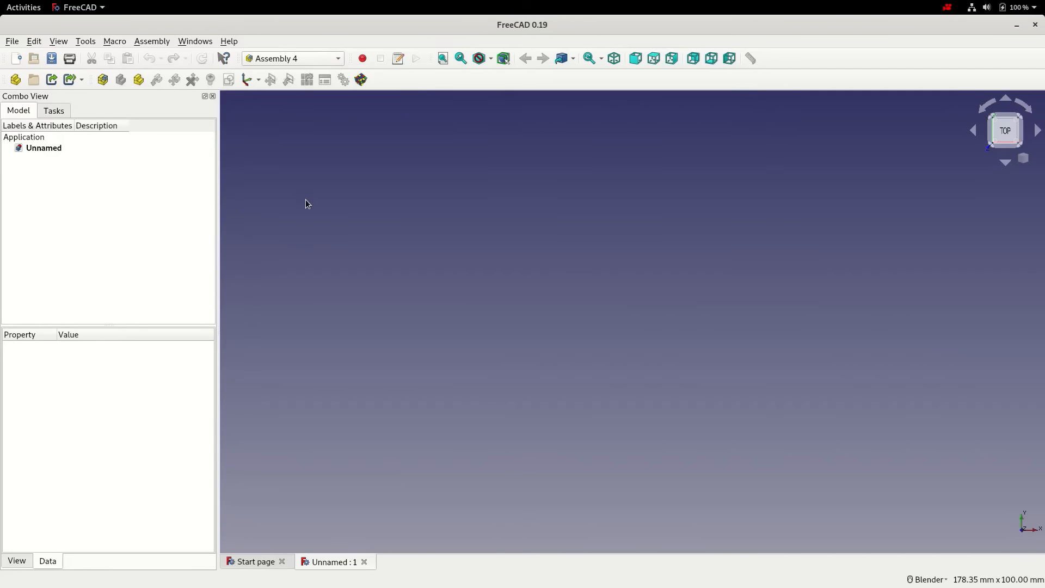
{"action": "left_click", "coordinate": [102, 80]}
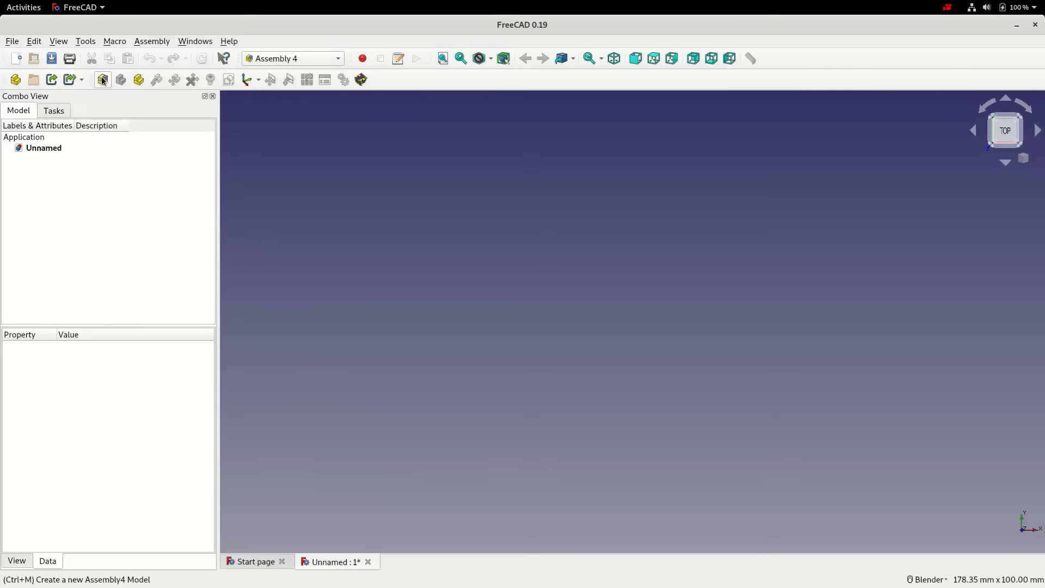
Save the document as asm_tuto1 in the Documents/FreeCAD-Tutorial/Assembly4-1 folder
{"action": "left_click", "coordinate": [52, 58]}
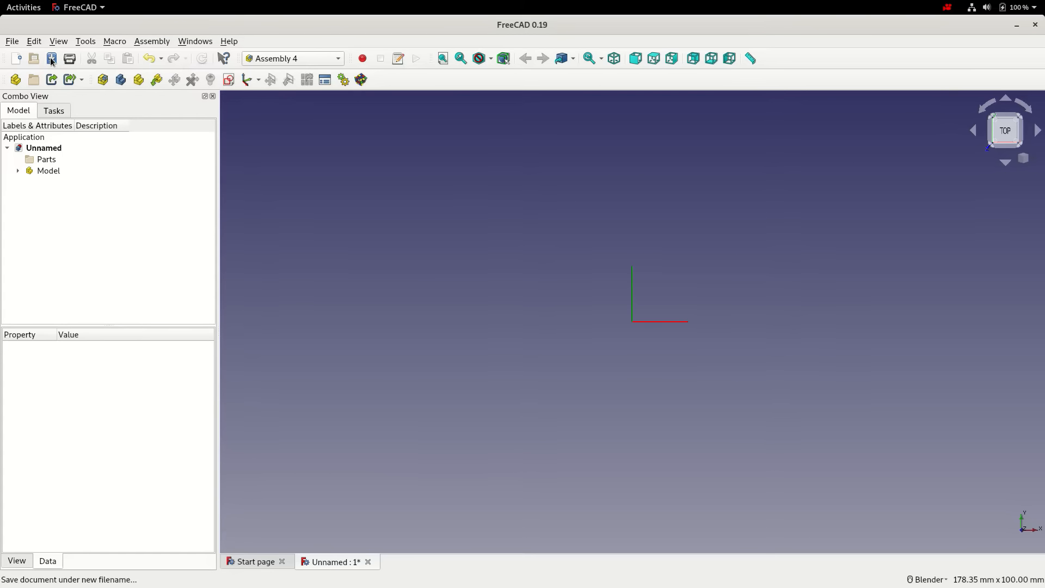
{"action": "left_click", "coordinate": [338, 149]}
{"action": "left_click", "coordinate": [338, 134]}
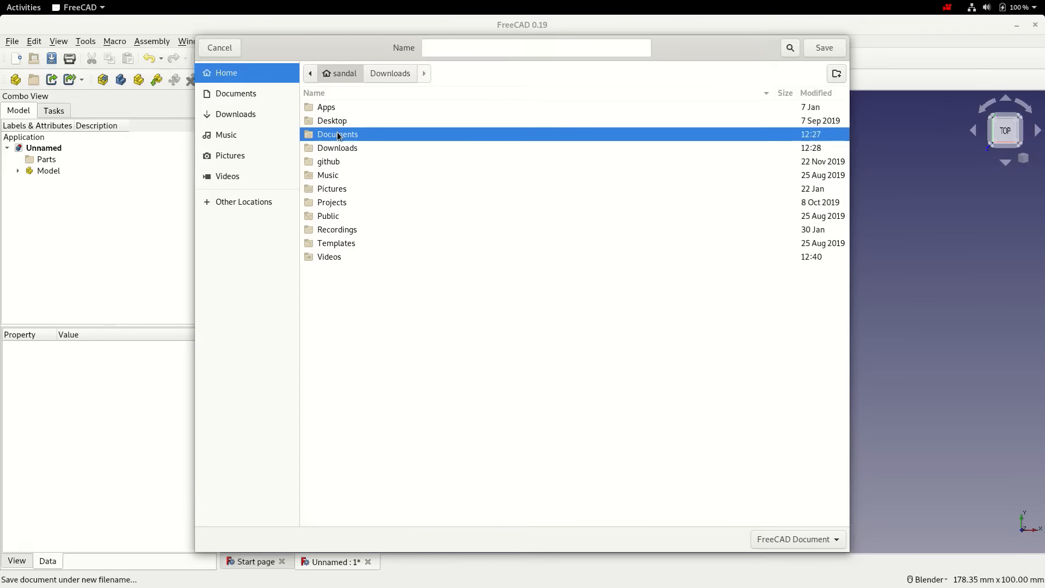
{"action": "double_click", "coordinate": [338, 133]}
{"action": "left_click", "coordinate": [337, 120]}
{"action": "double_click", "coordinate": [338, 121]}
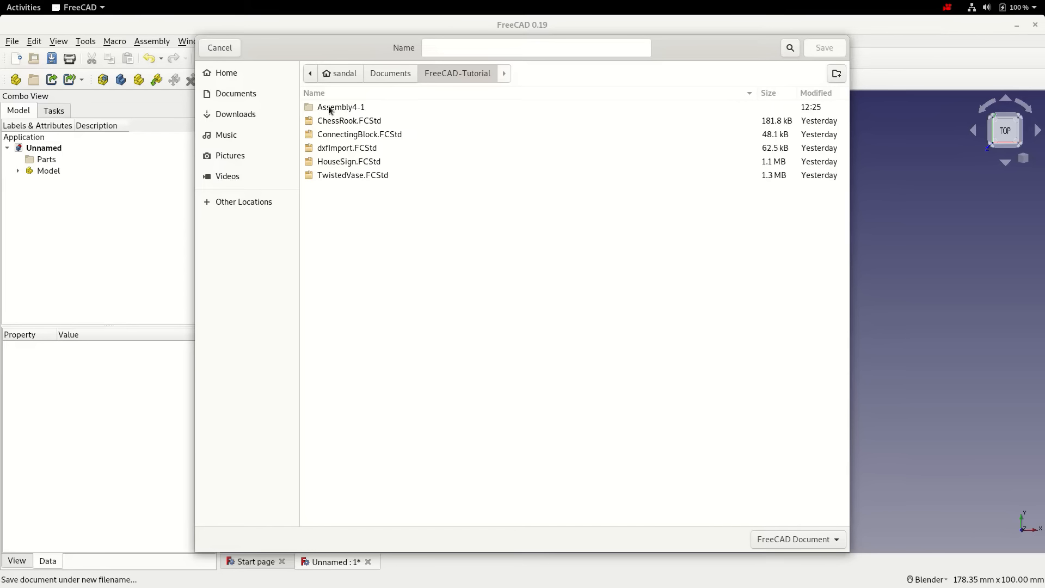
{"action": "left_click", "coordinate": [332, 107]}
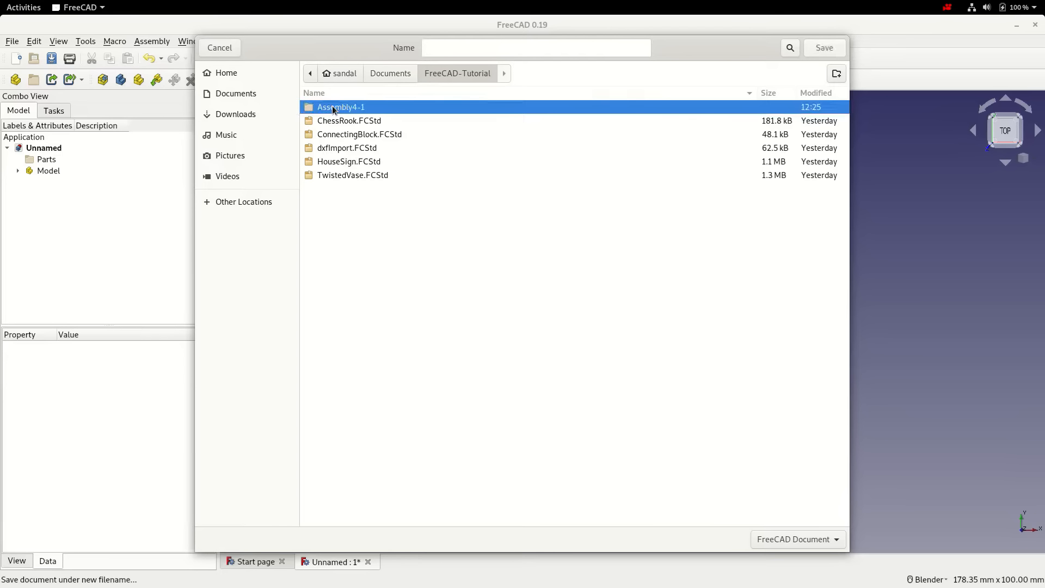
{"action": "double_click", "coordinate": [332, 107]}
{"action": "type", "text": "asm"}
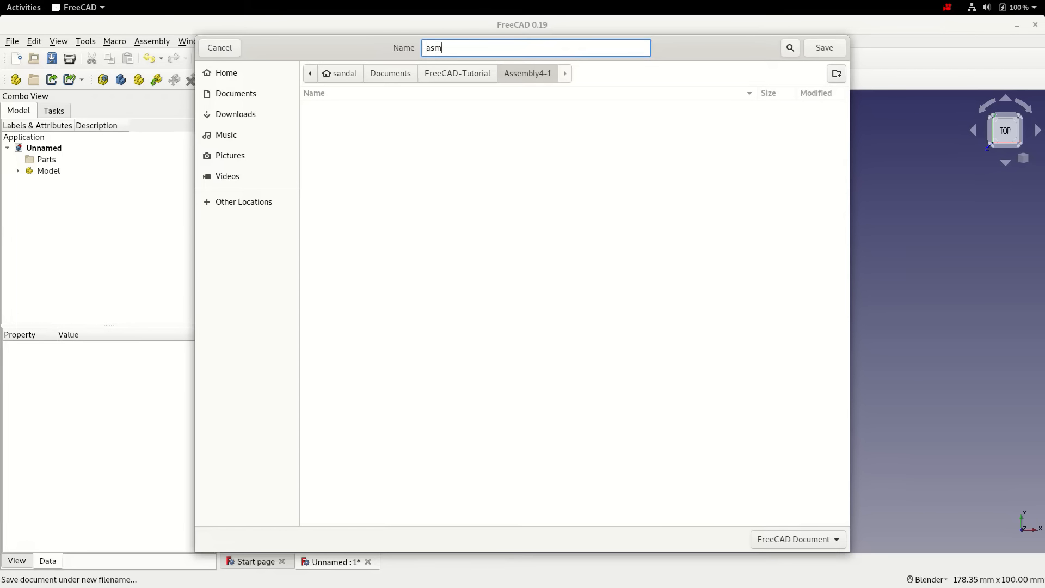
{"action": "type", "text": "_tuto1"}
{"action": "left_click", "coordinate": [825, 50]}
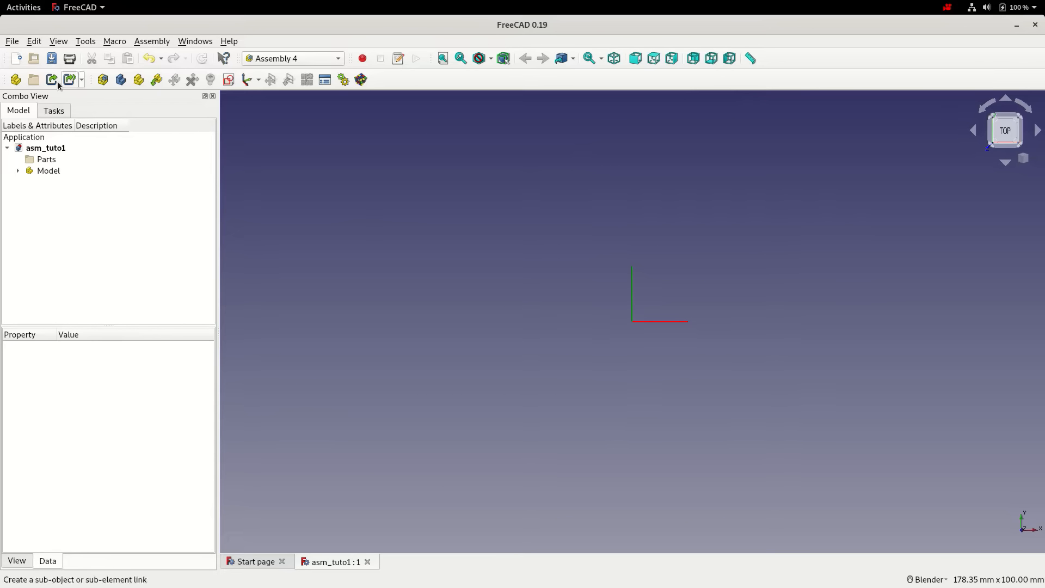
Create a second document with an Assembly4 Model and save it as axis in the Assembly4-1 folder
{"action": "left_click", "coordinate": [16, 58]}
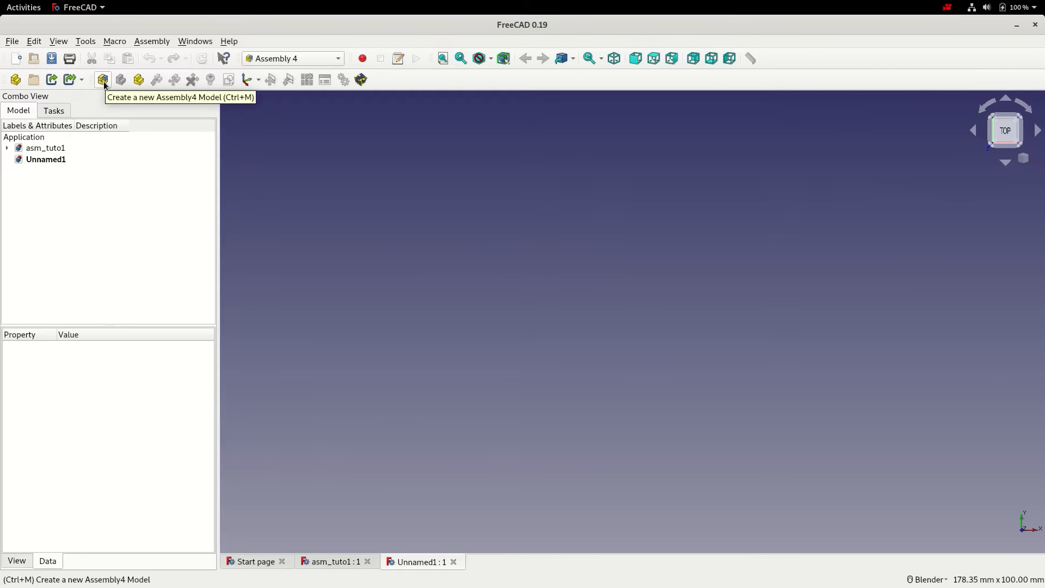
{"action": "left_click", "coordinate": [103, 80]}
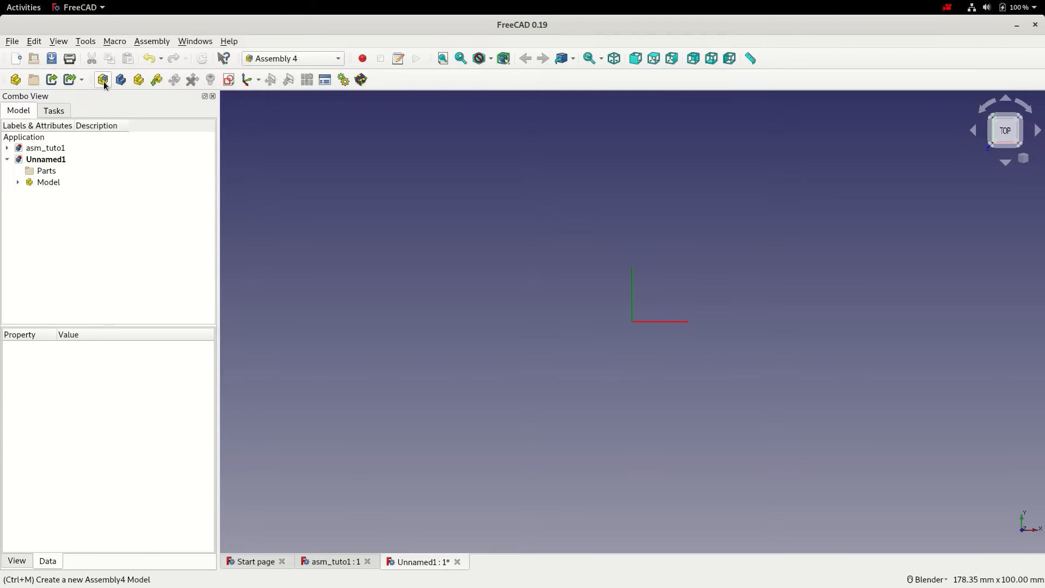
{"action": "left_click", "coordinate": [51, 59]}
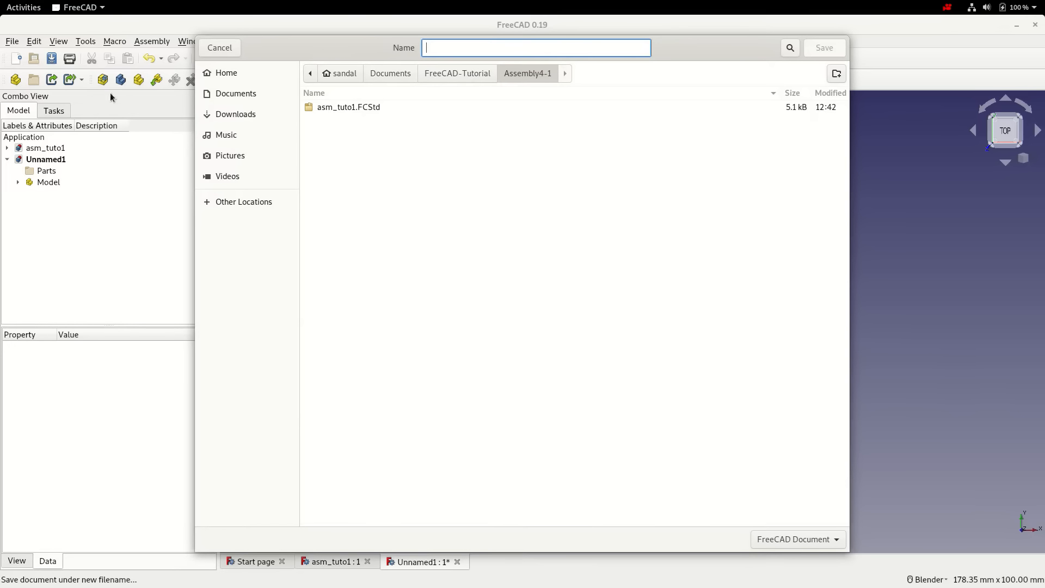
{"action": "type", "text": "axis"}
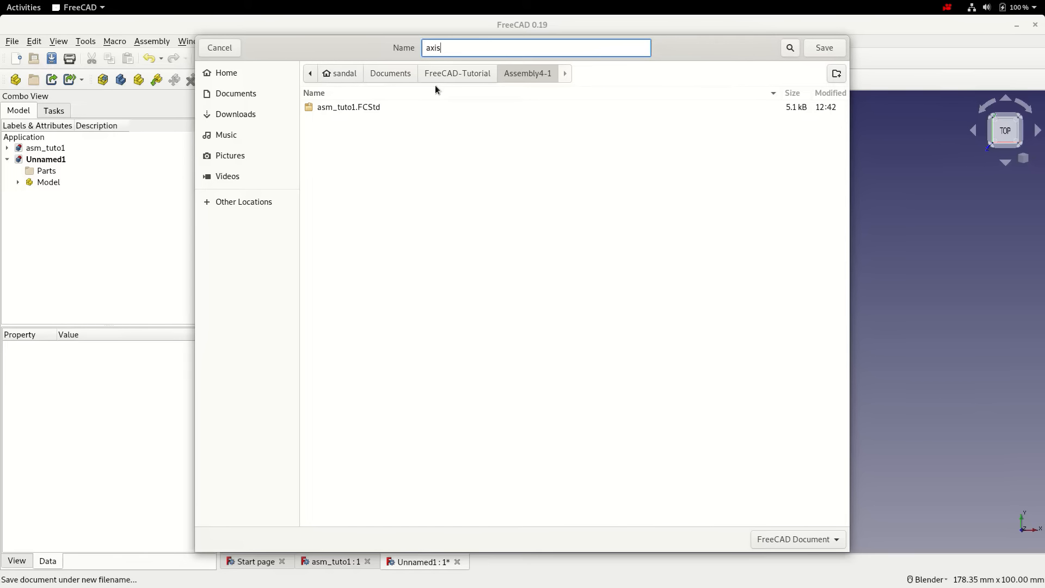
{"action": "left_click", "coordinate": [827, 48]}
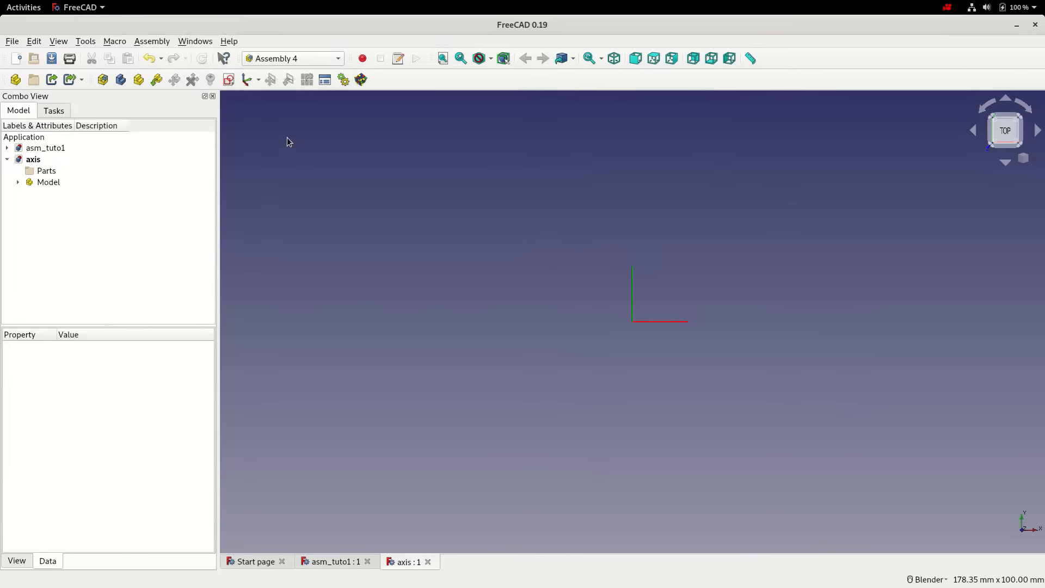
Create a third document with an Assembly4 Model and save it as bearing in the Assembly4-1 folder
{"action": "left_click", "coordinate": [19, 59]}
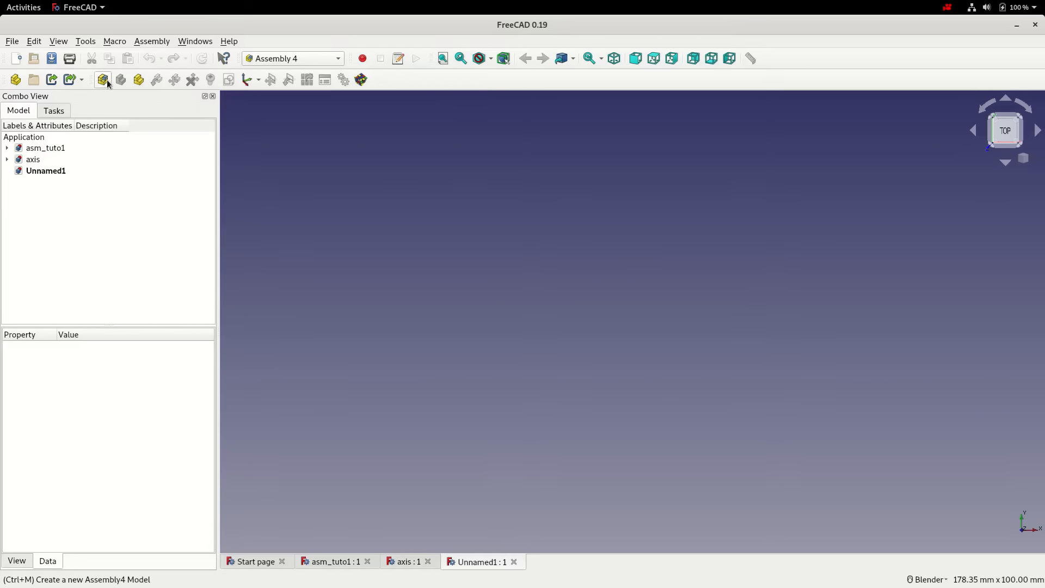
{"action": "left_click", "coordinate": [103, 80]}
{"action": "left_click", "coordinate": [51, 59]}
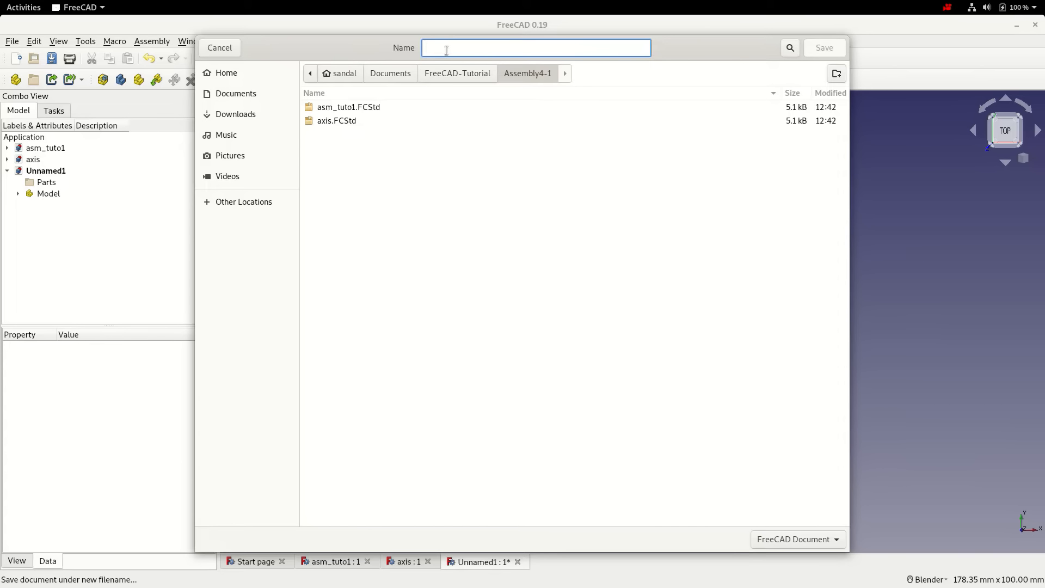
{"action": "type", "text": "bearing"}
{"action": "left_click", "coordinate": [824, 48]}
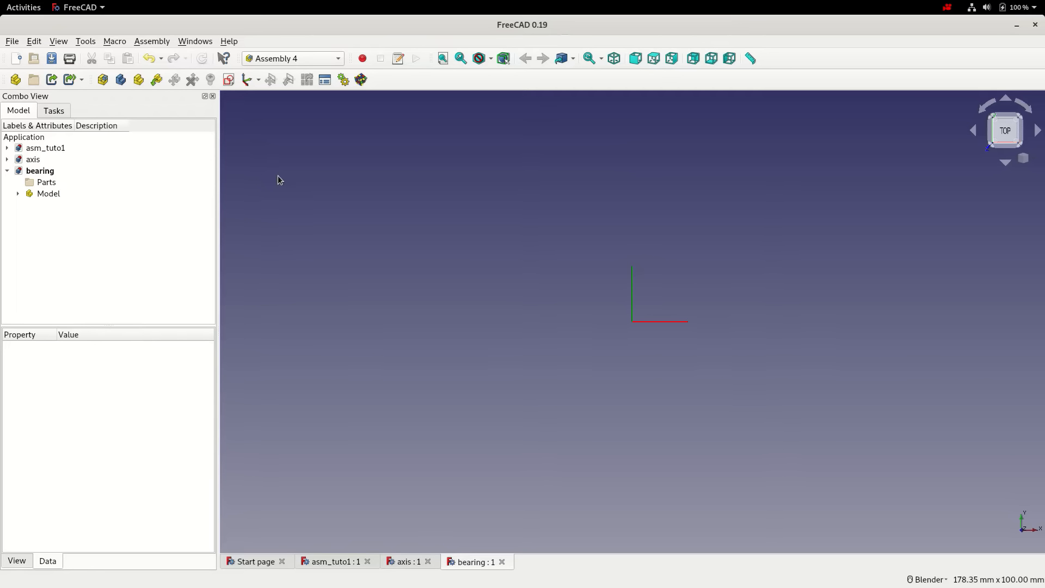
Close the bearing, axis and asm_tuto1 documents and reopen all three together from the Assembly4-1 folder
{"action": "left_click", "coordinate": [502, 562]}
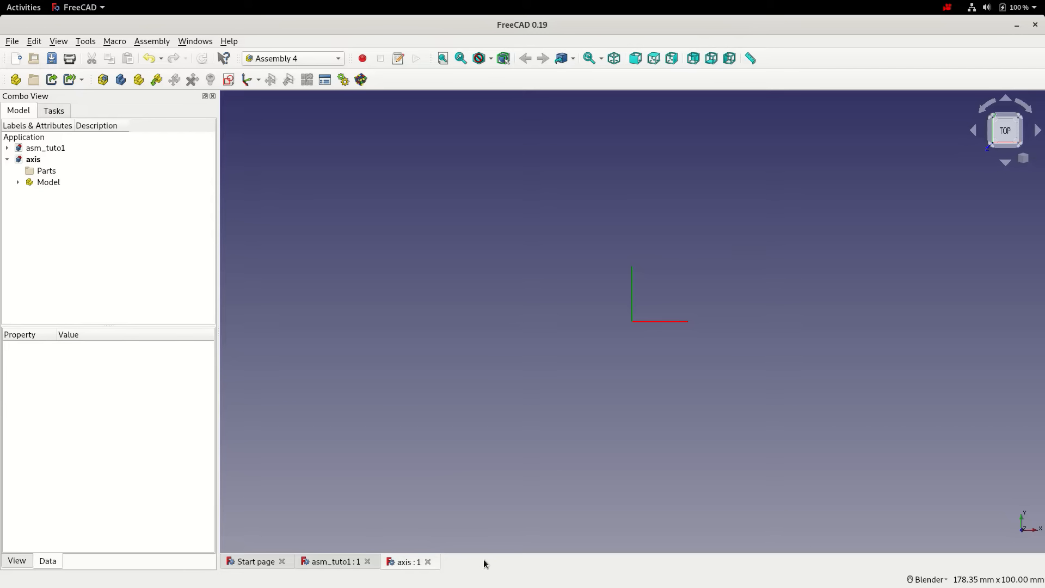
{"action": "left_click", "coordinate": [427, 563]}
{"action": "left_click", "coordinate": [367, 561]}
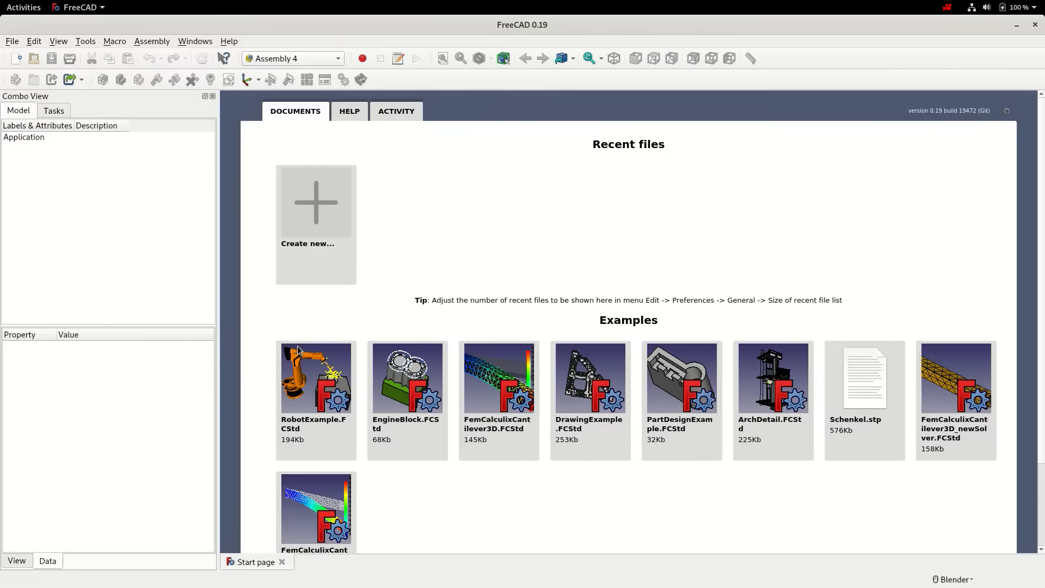
{"action": "left_click", "coordinate": [33, 58]}
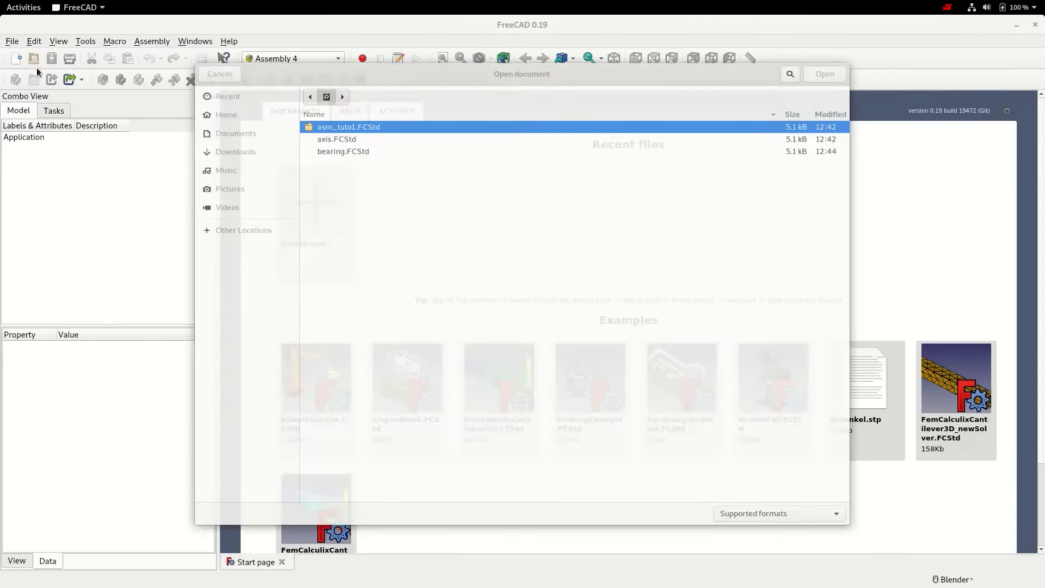
{"action": "left_click_drag", "start_coordinate": [357, 188], "coordinate": [372, 109]}
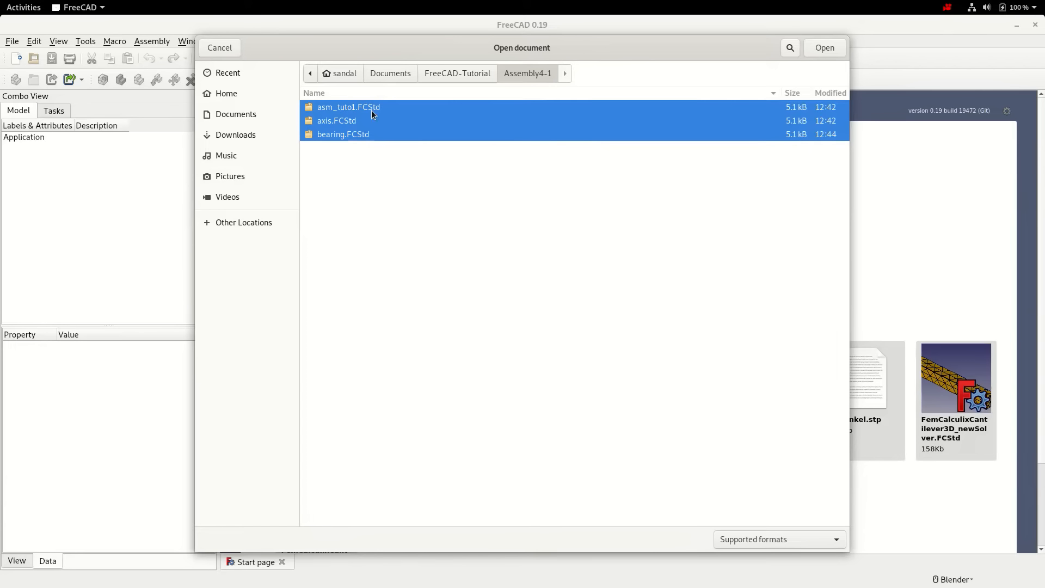
{"action": "left_click", "coordinate": [823, 49]}
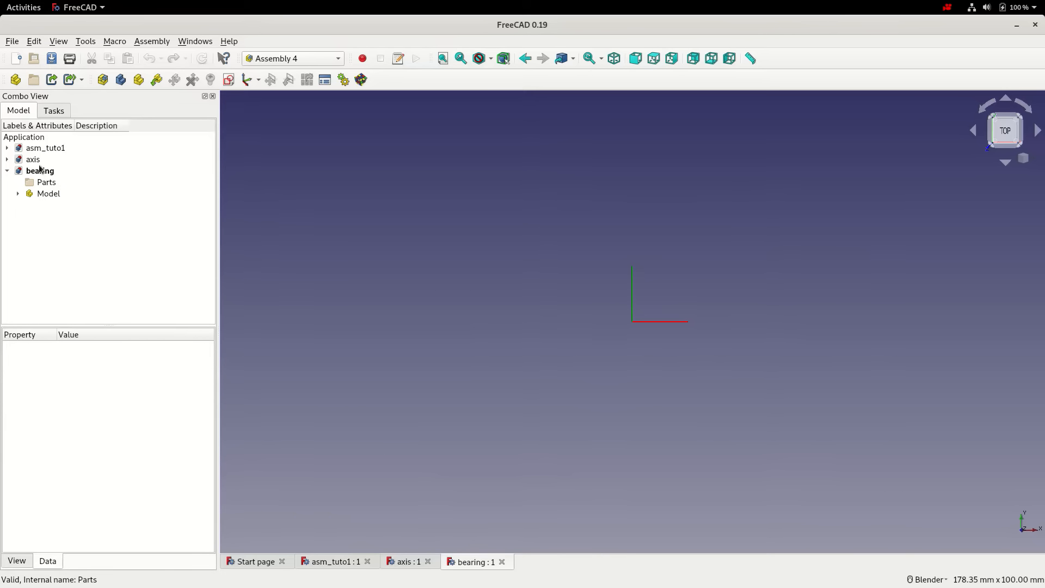
Create a new body named Body in the axis document's Model
{"action": "left_click", "coordinate": [404, 562]}
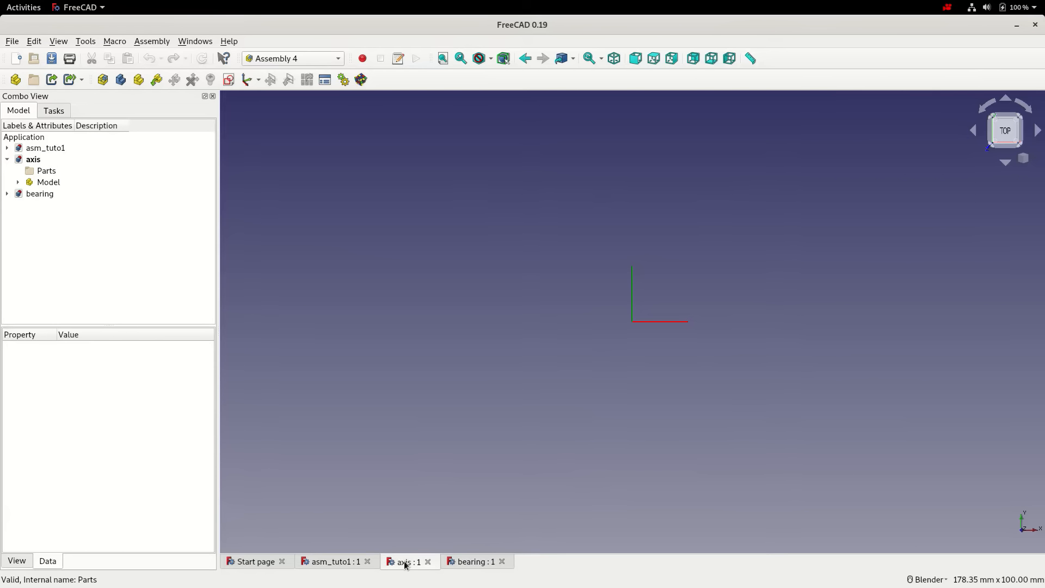
{"action": "left_click", "coordinate": [48, 183]}
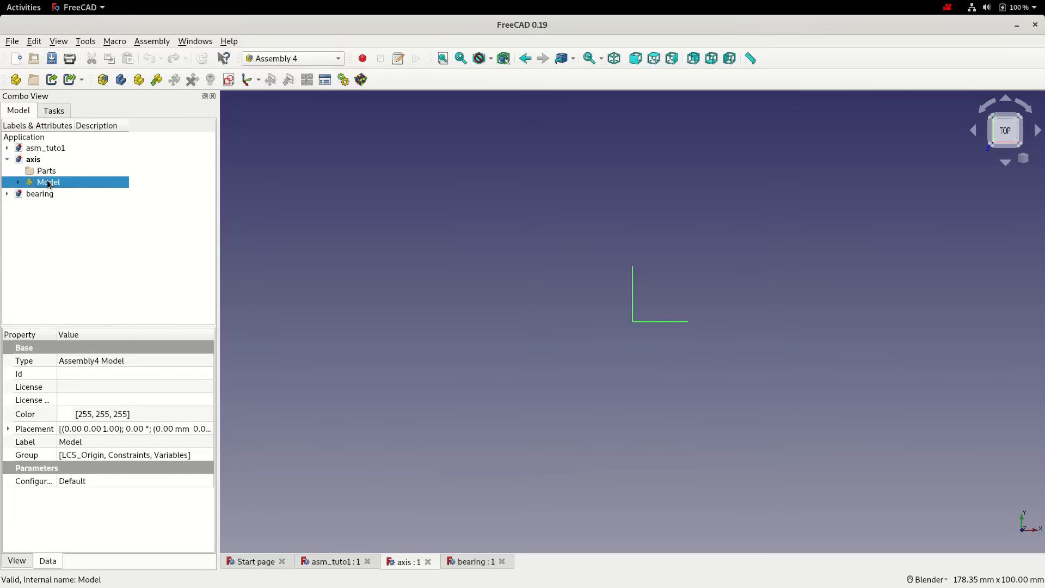
{"action": "left_click", "coordinate": [120, 80]}
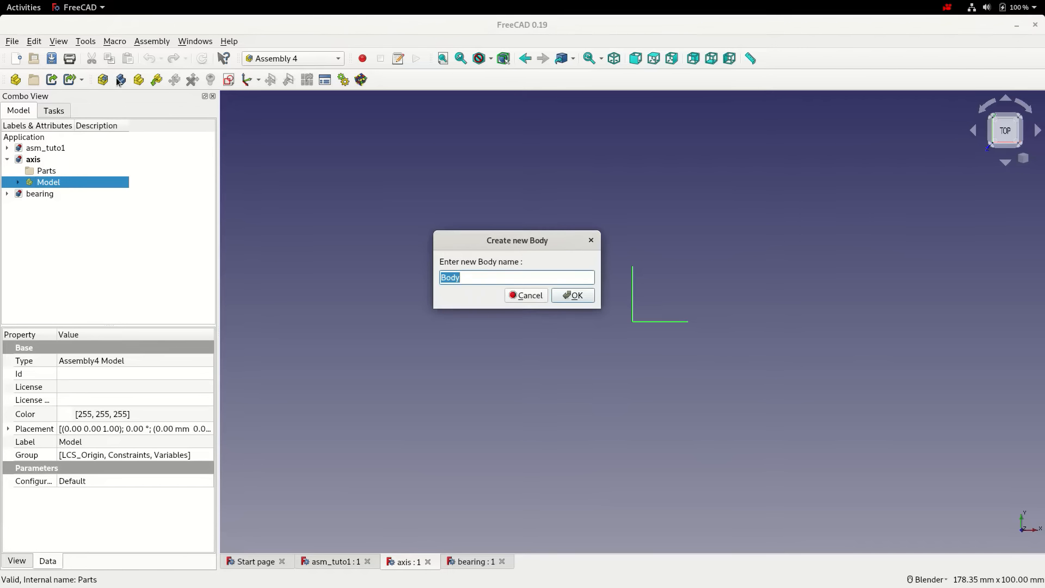
{"action": "left_click", "coordinate": [579, 296]}
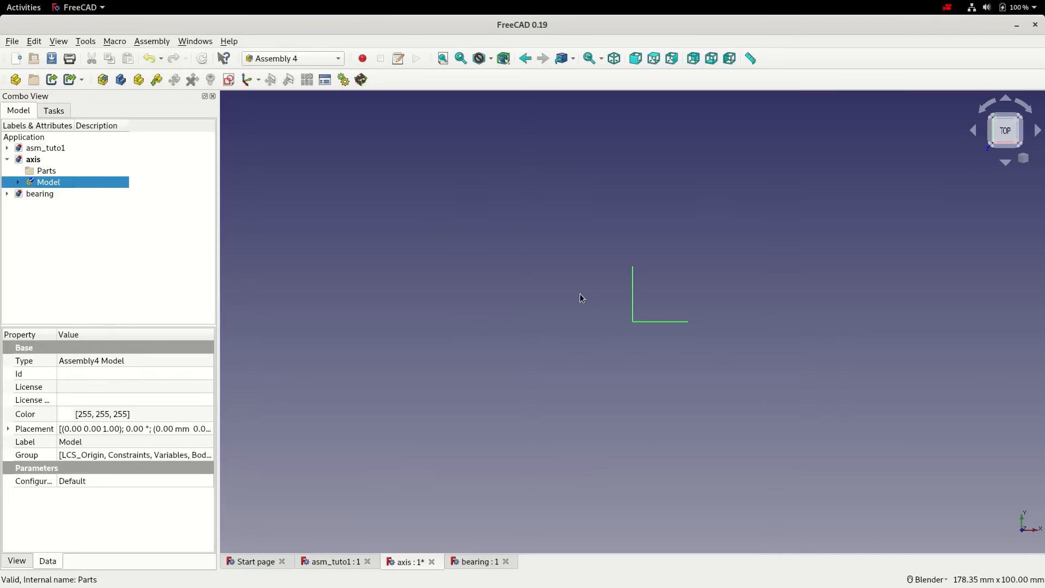
Make the Body inside the axis Model the active body for Part Design
{"action": "left_click", "coordinate": [18, 184]}
{"action": "left_click", "coordinate": [58, 240]}
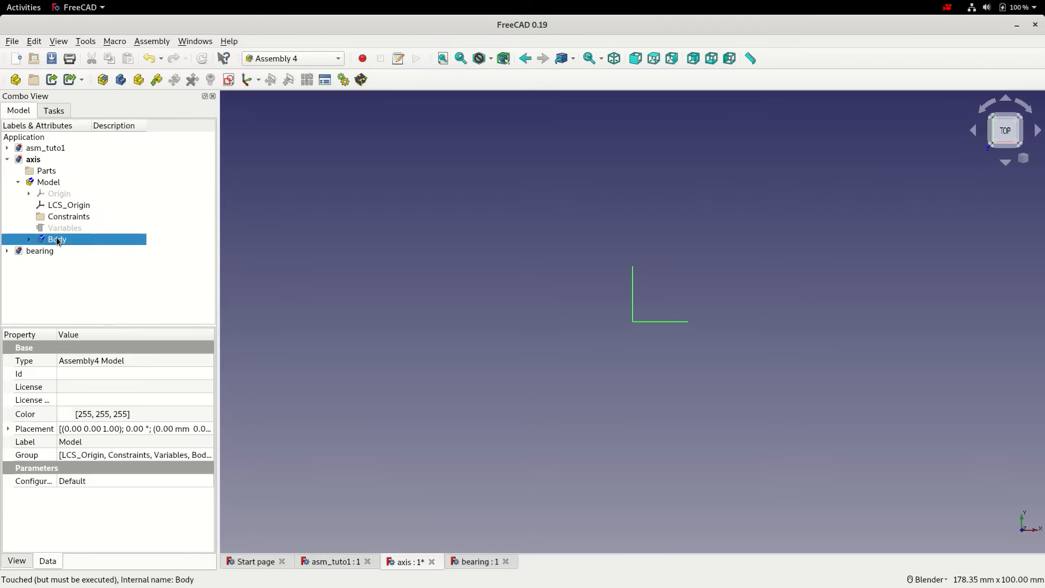
{"action": "right_click", "coordinate": [57, 240]}
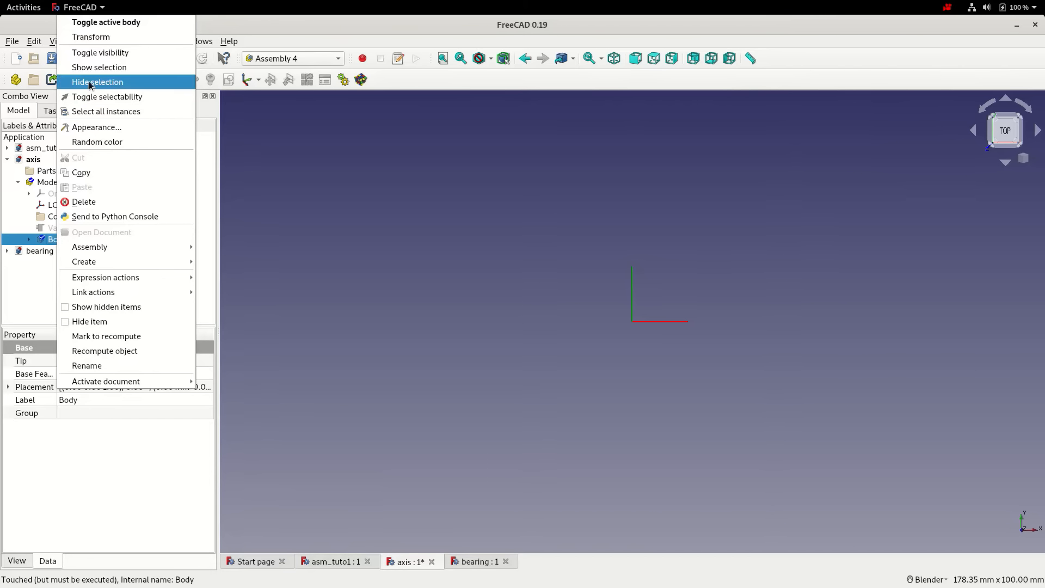
{"action": "left_click", "coordinate": [108, 23]}
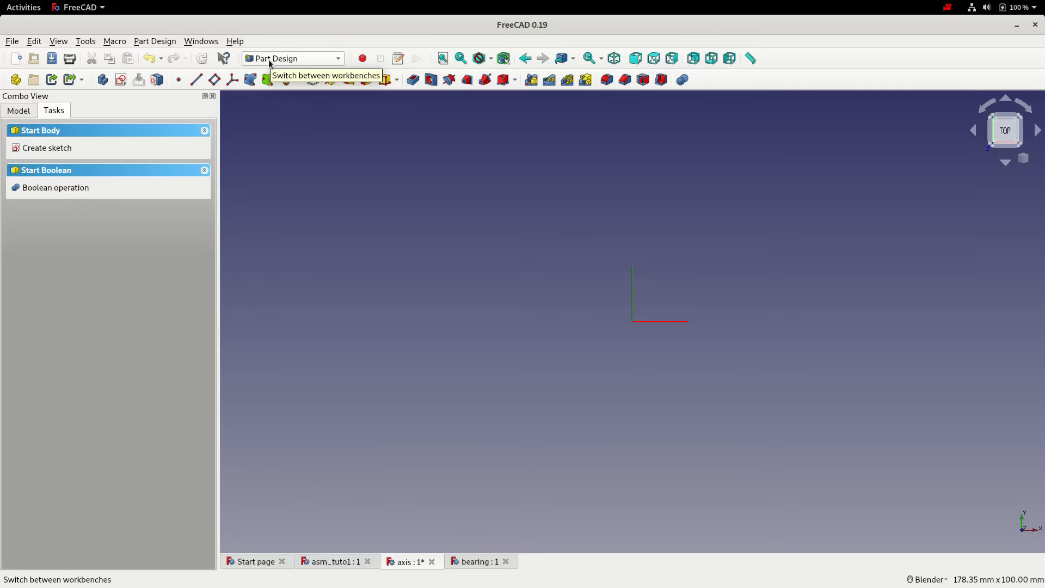
Create a sketch in the active body on its XY base plane
{"action": "left_click", "coordinate": [61, 148]}
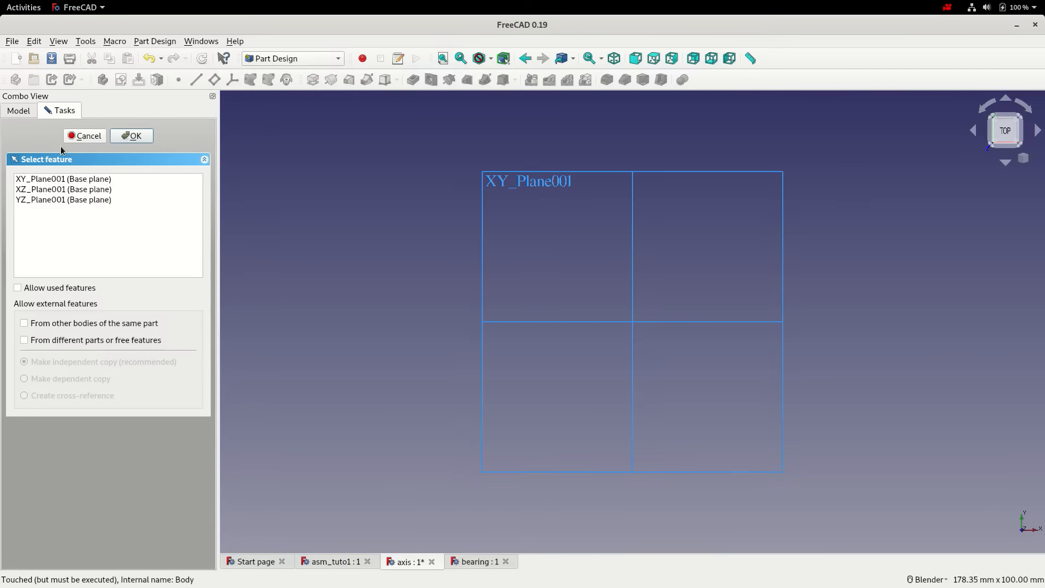
{"action": "left_click", "coordinate": [60, 179]}
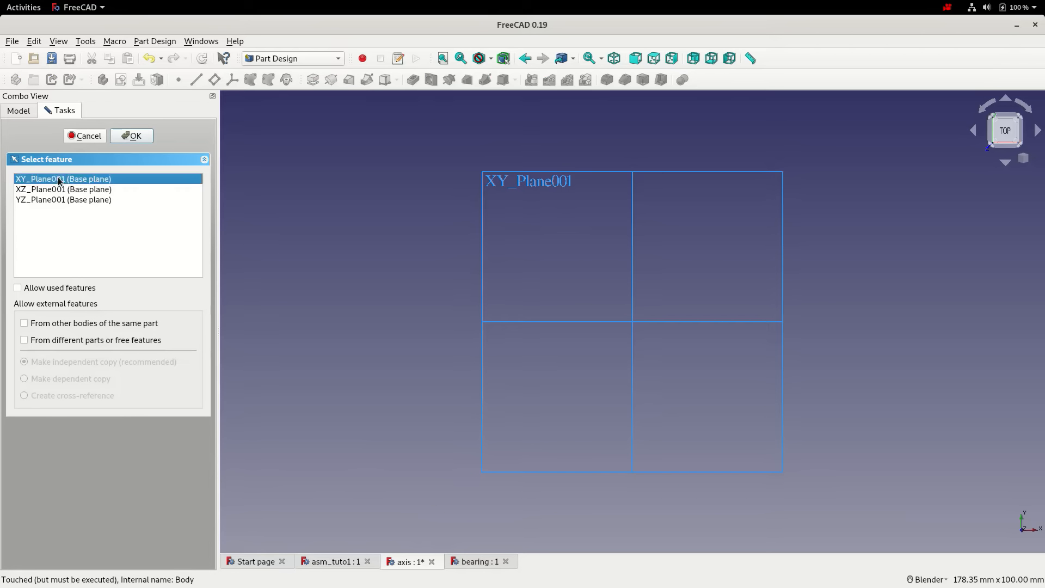
{"action": "left_click", "coordinate": [133, 135]}
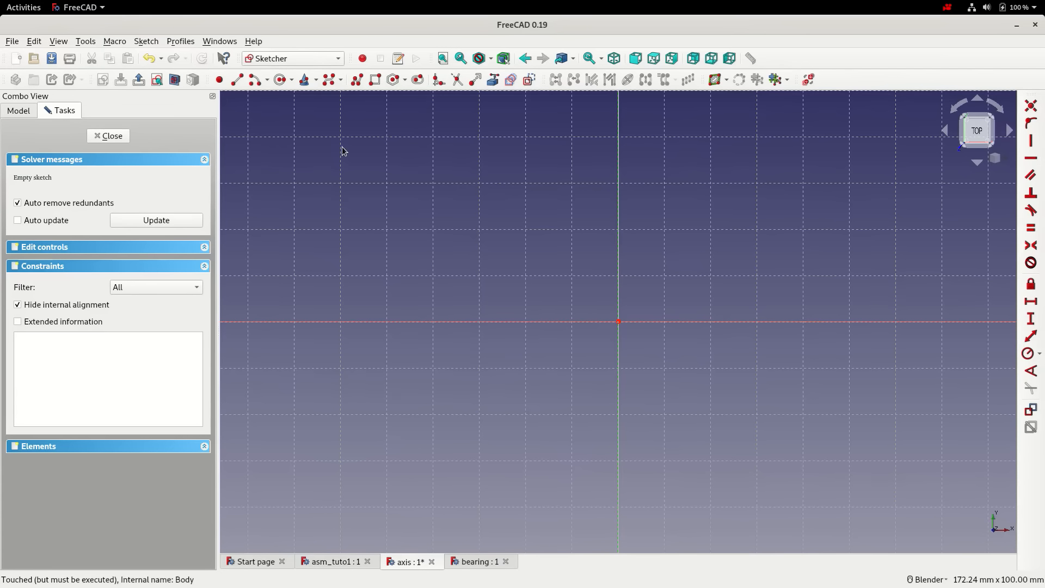
Draw a closed stepped half-profile with a polyline, its base about 88 mm long on the horizontal axis and its highest step about 14.5 mm tall
{"action": "left_click", "coordinate": [353, 85]}
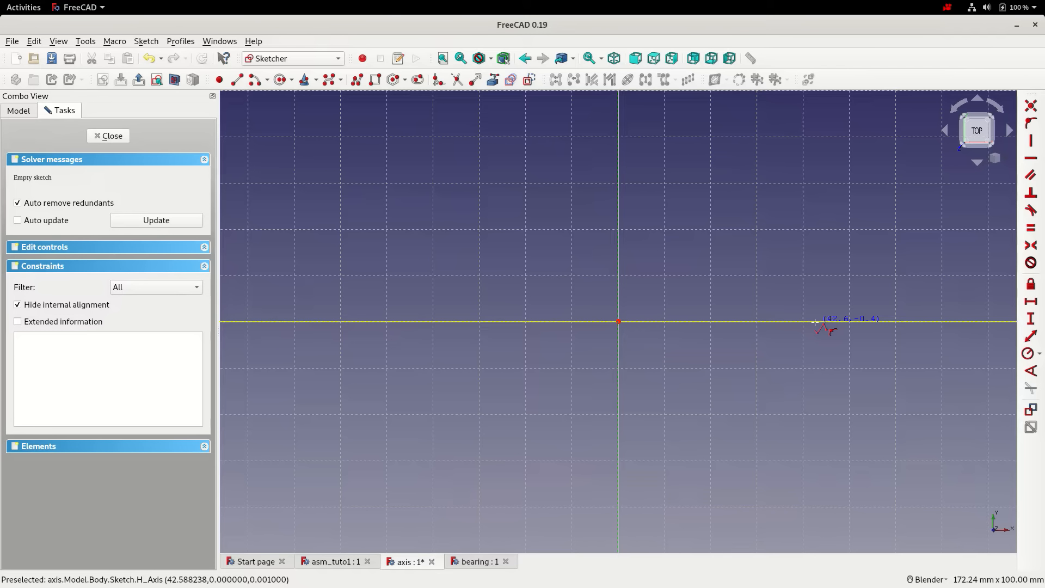
{"action": "left_click", "coordinate": [815, 322]}
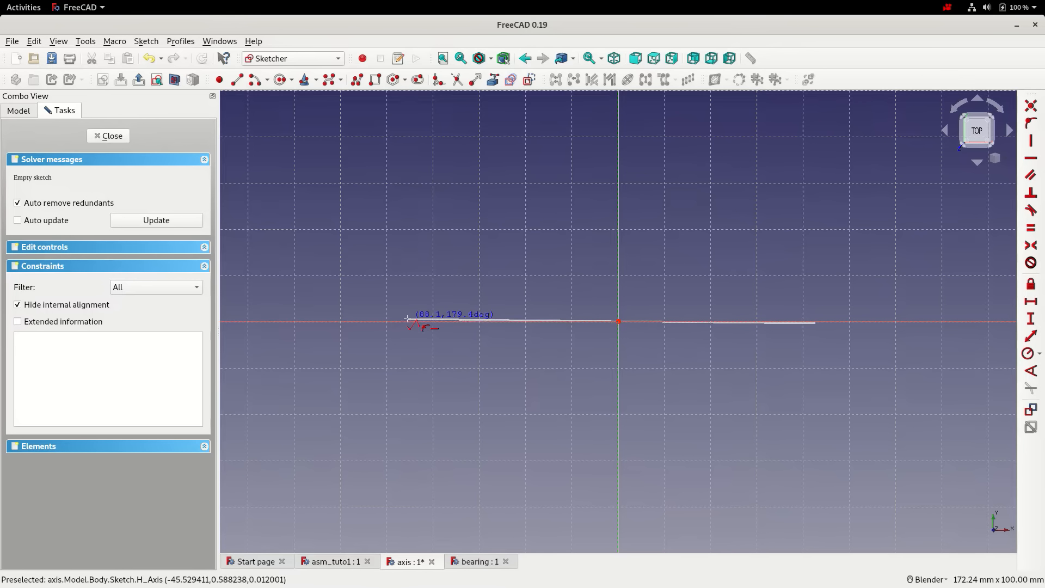
{"action": "left_click", "coordinate": [407, 322]}
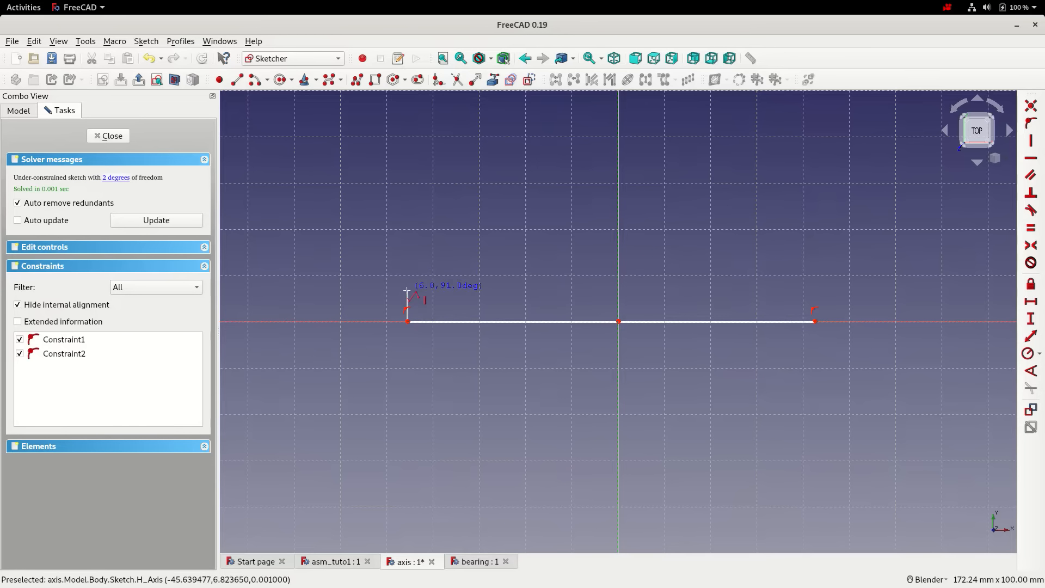
{"action": "left_click", "coordinate": [409, 296]}
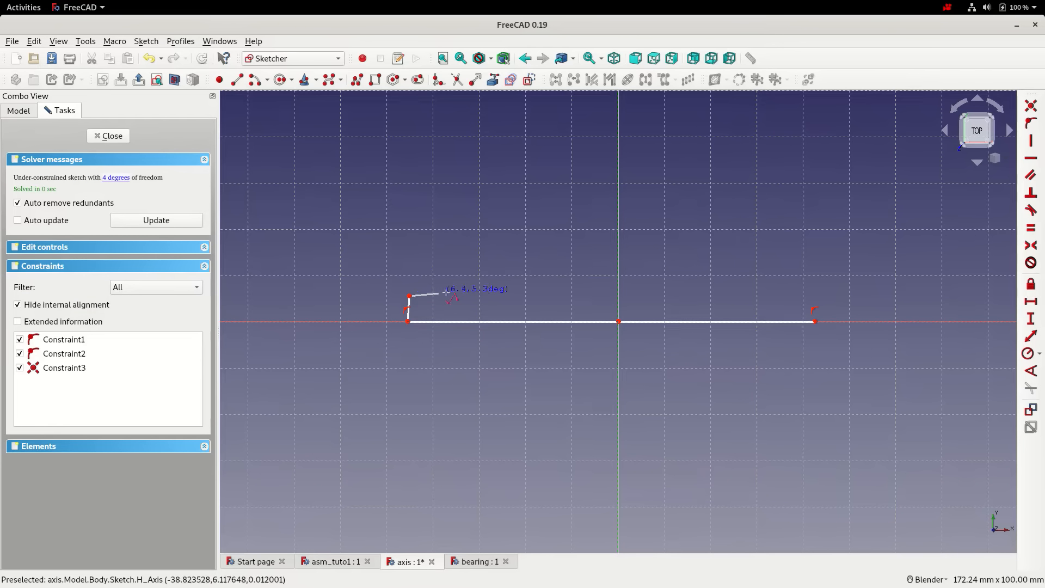
{"action": "left_click", "coordinate": [478, 296]}
{"action": "left_click", "coordinate": [478, 277]}
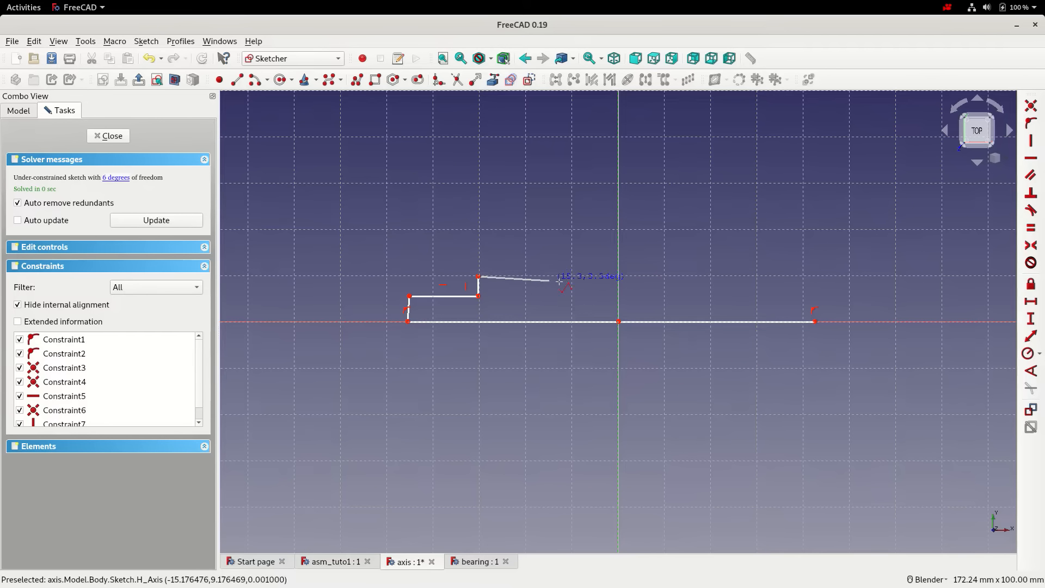
{"action": "left_click", "coordinate": [619, 277]}
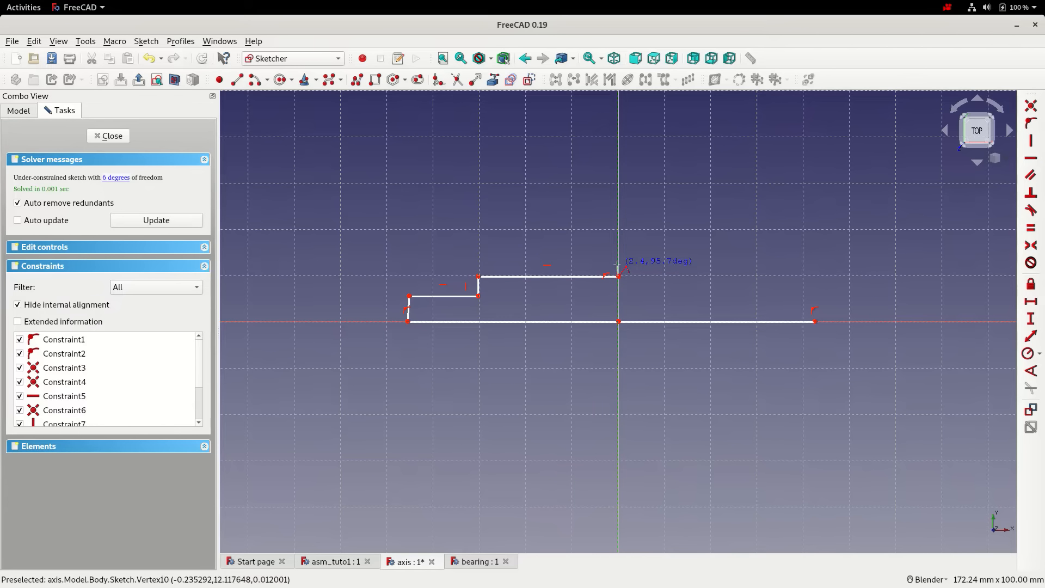
{"action": "left_click", "coordinate": [618, 254]}
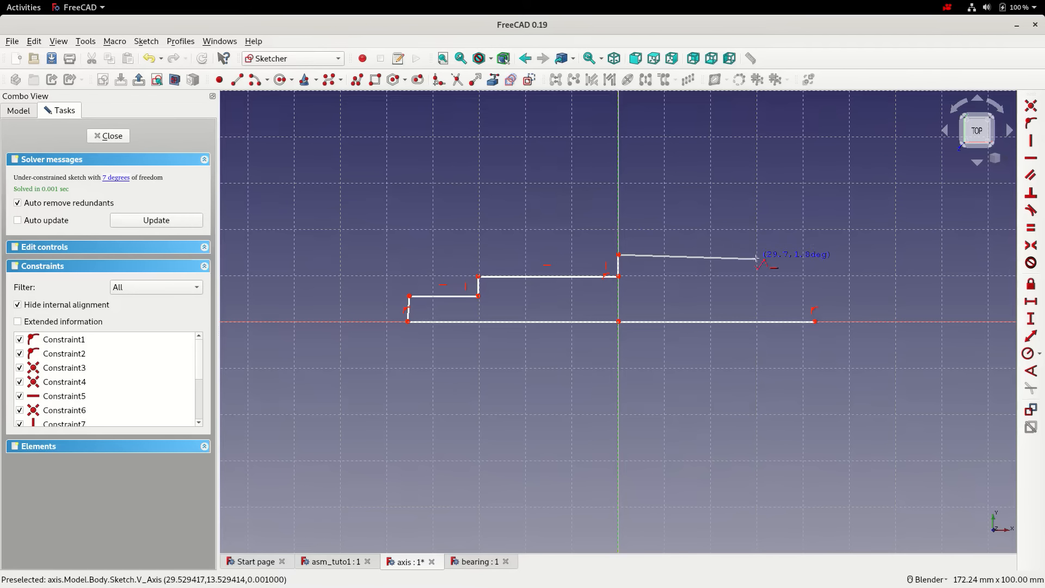
{"action": "left_click", "coordinate": [746, 254]}
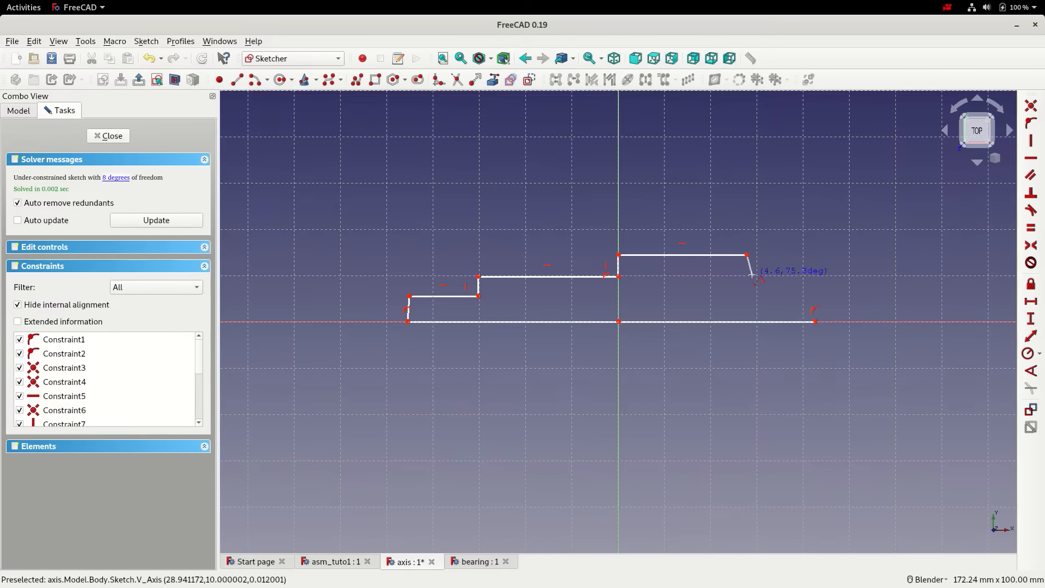
{"action": "left_click", "coordinate": [746, 276]}
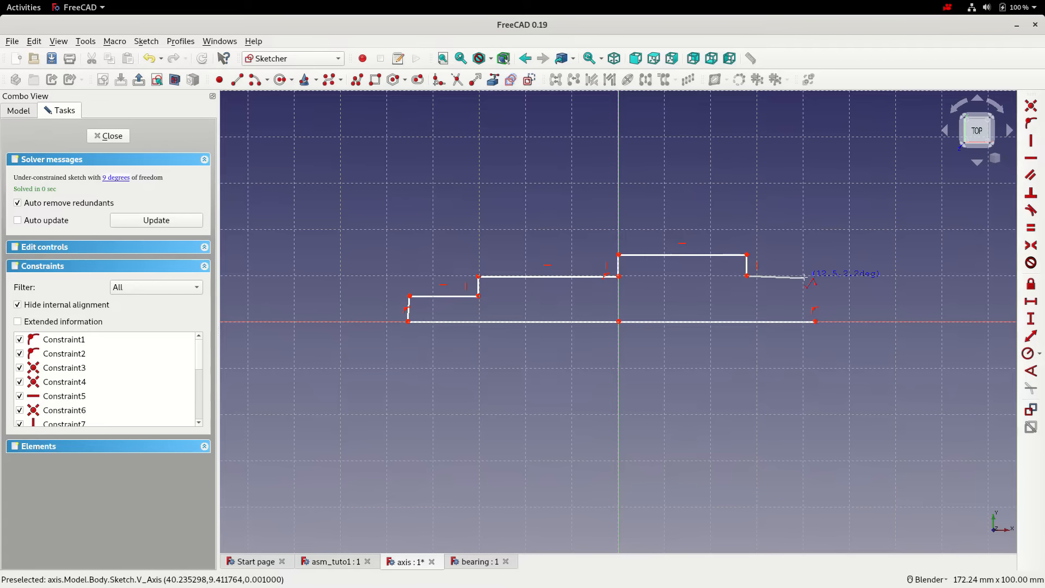
{"action": "left_click", "coordinate": [812, 277]}
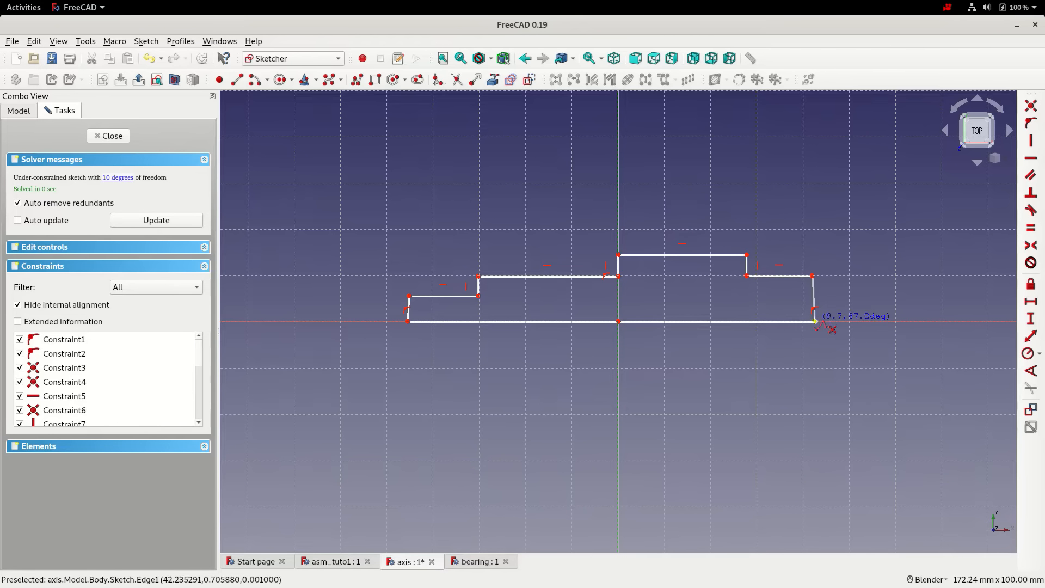
{"action": "left_click", "coordinate": [816, 322]}
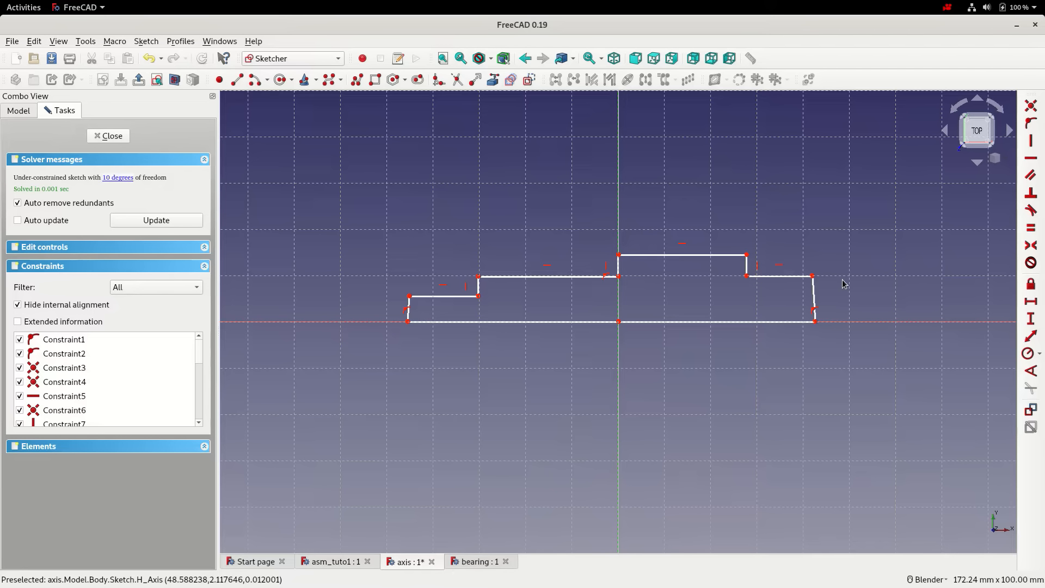
Constrain the two slanted end edges of the stepped profile to be vertical
{"action": "left_click", "coordinate": [814, 293]}
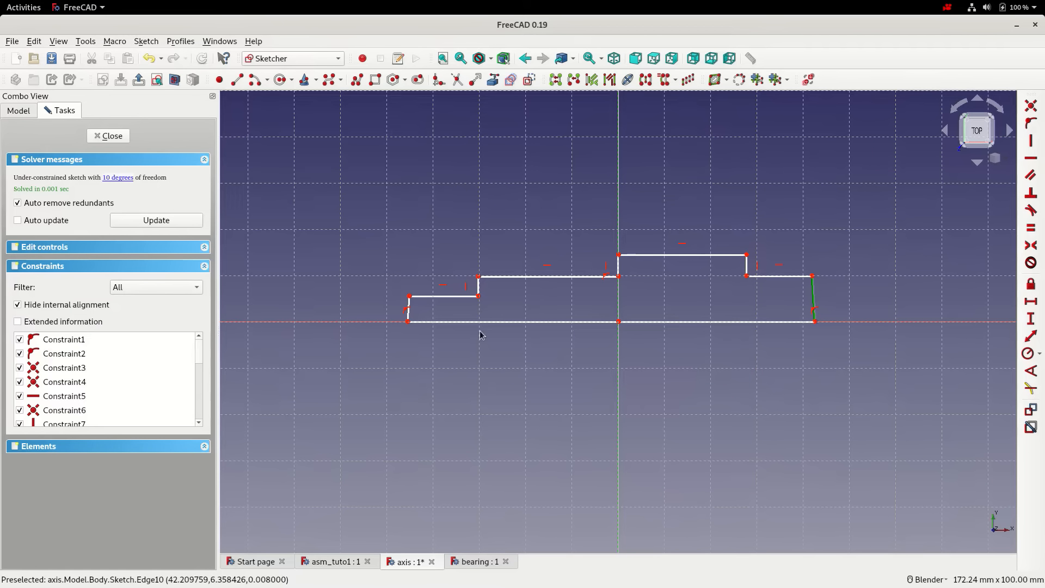
{"action": "left_click", "coordinate": [409, 307]}
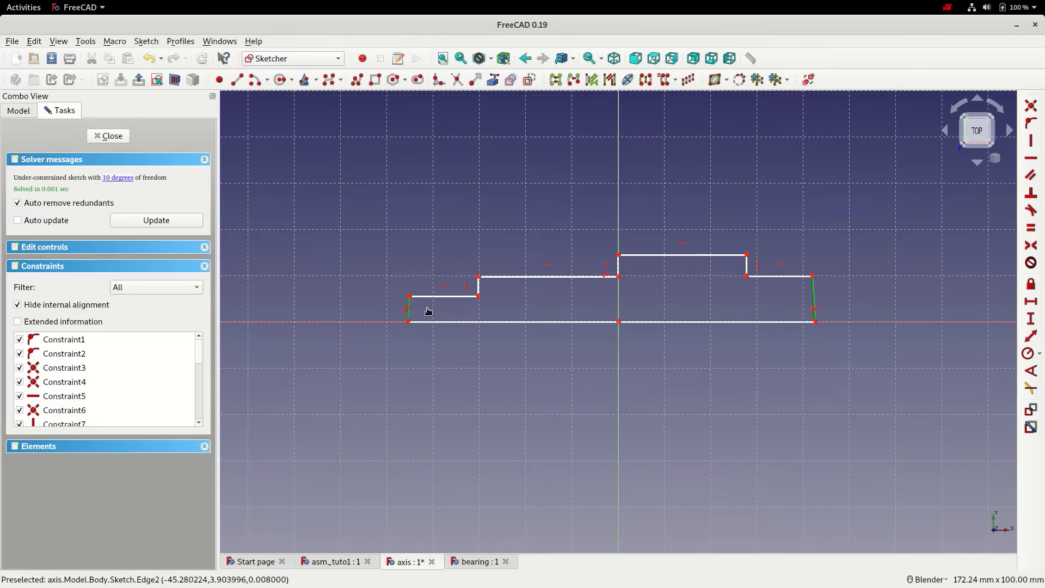
{"action": "left_click", "coordinate": [1030, 141]}
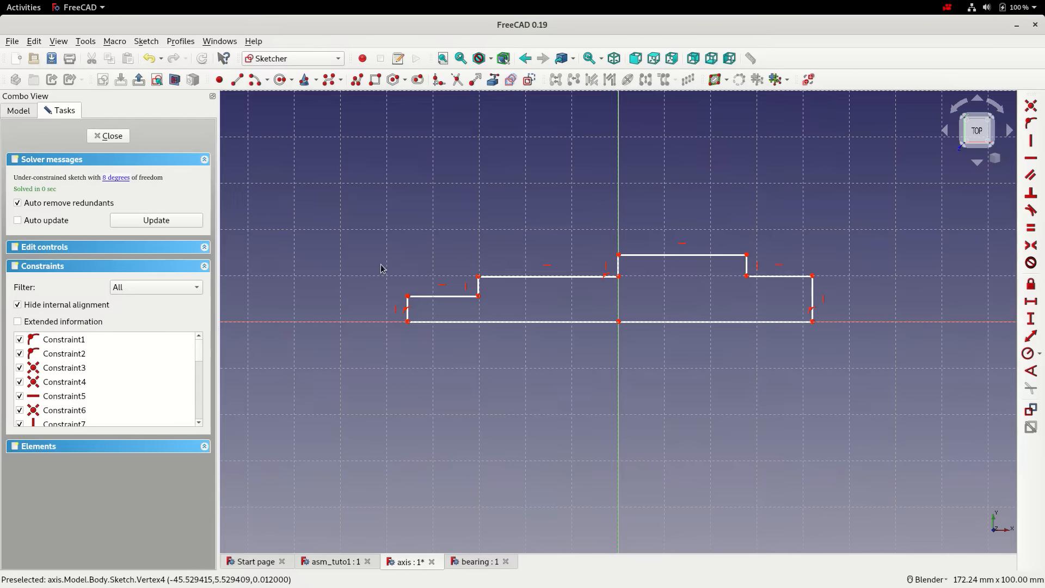
Constrain the profile's lowest step, at the left end, to 7.5 mm above the origin and place the dimension clear of the outline
{"action": "left_click", "coordinate": [408, 296]}
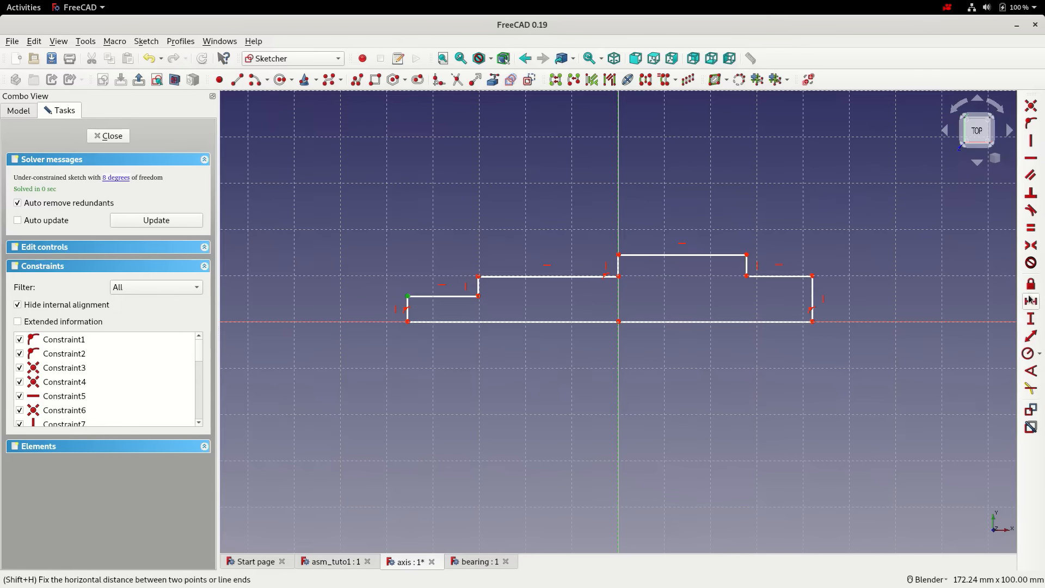
{"action": "left_click", "coordinate": [1030, 319]}
{"action": "type", "text": "7.5"}
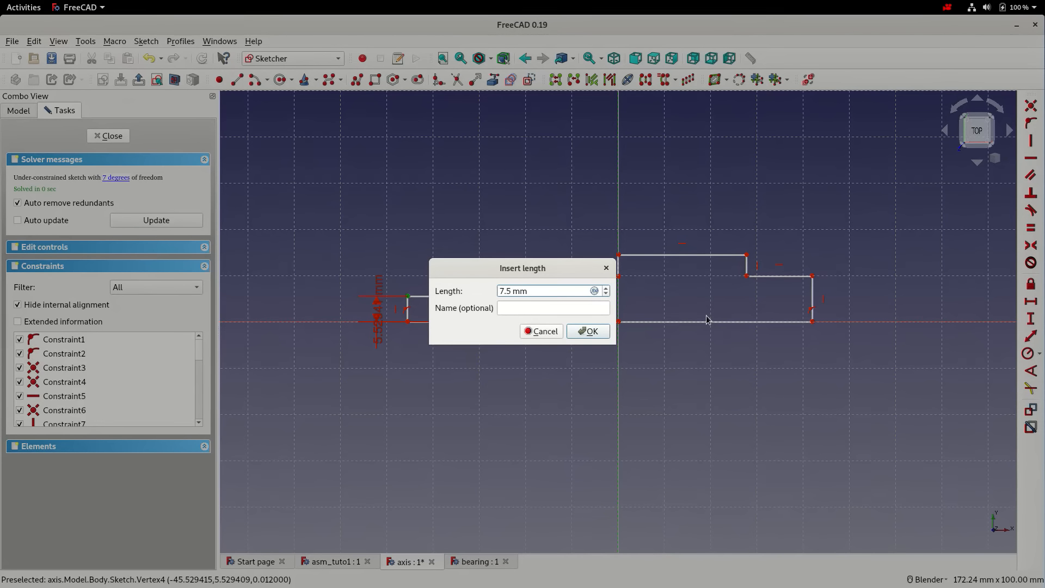
{"action": "key", "text": "Return"}
{"action": "mouse_move", "coordinate": [377, 308]}
{"action": "left_mouse_down"}
{"action": "mouse_move", "coordinate": [317, 306]}
{"action": "mouse_move", "coordinate": [325, 365]}
{"action": "left_mouse_up"}
Constrain the step left of the vertical axis to 10 mm above the origin and move its dimension outside the profile
{"action": "left_click", "coordinate": [478, 277]}
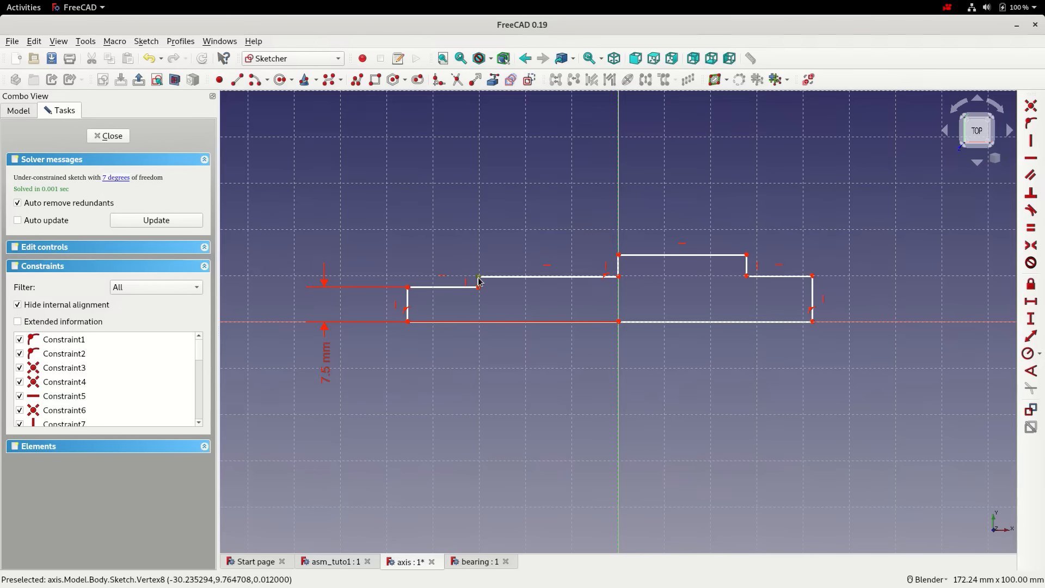
{"action": "left_click", "coordinate": [1031, 318]}
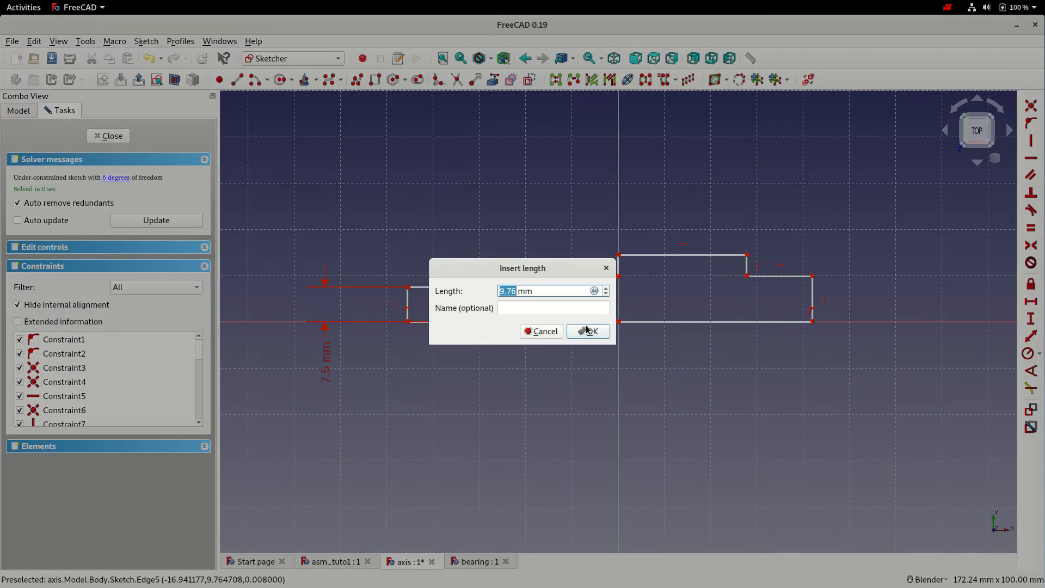
{"action": "type", "text": "10"}
{"action": "key", "text": "Return"}
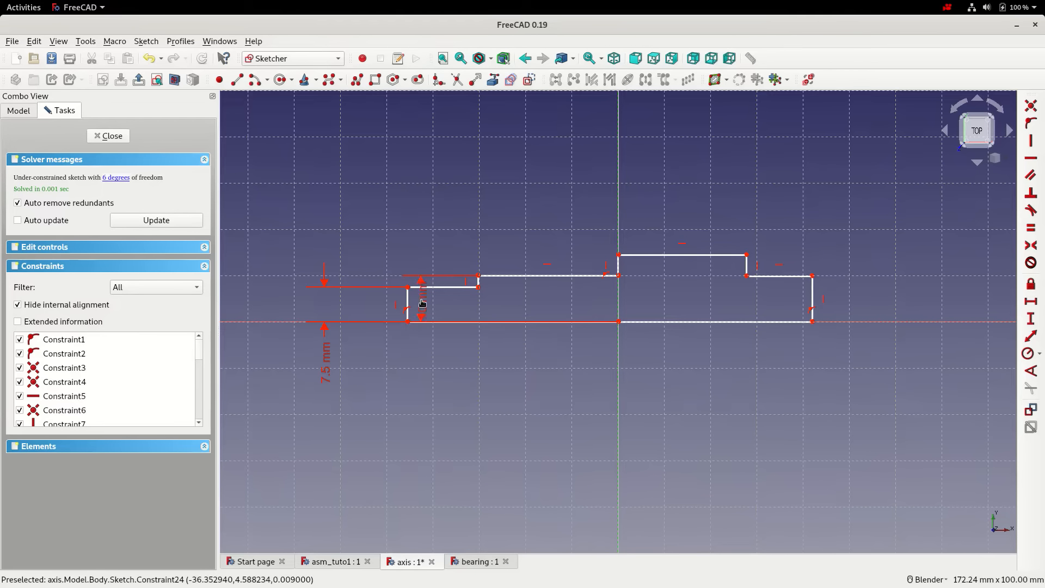
{"action": "left_click_drag", "start_coordinate": [296, 302], "coordinate": [280, 304]}
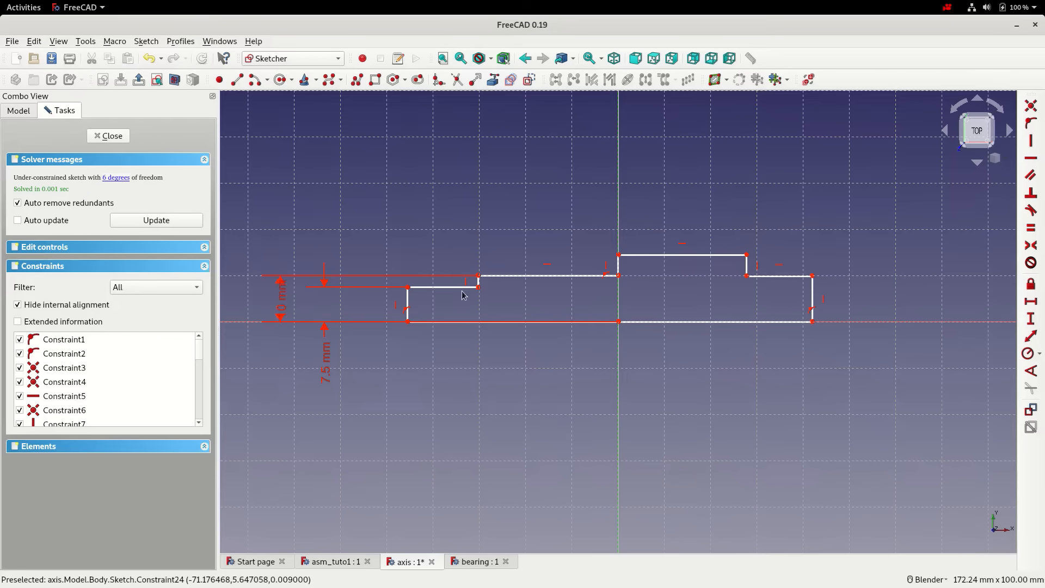
Constrain the profile's highest step to 12.5 mm above the origin and place its dimension beyond the other height dimensions
{"action": "left_click", "coordinate": [618, 255]}
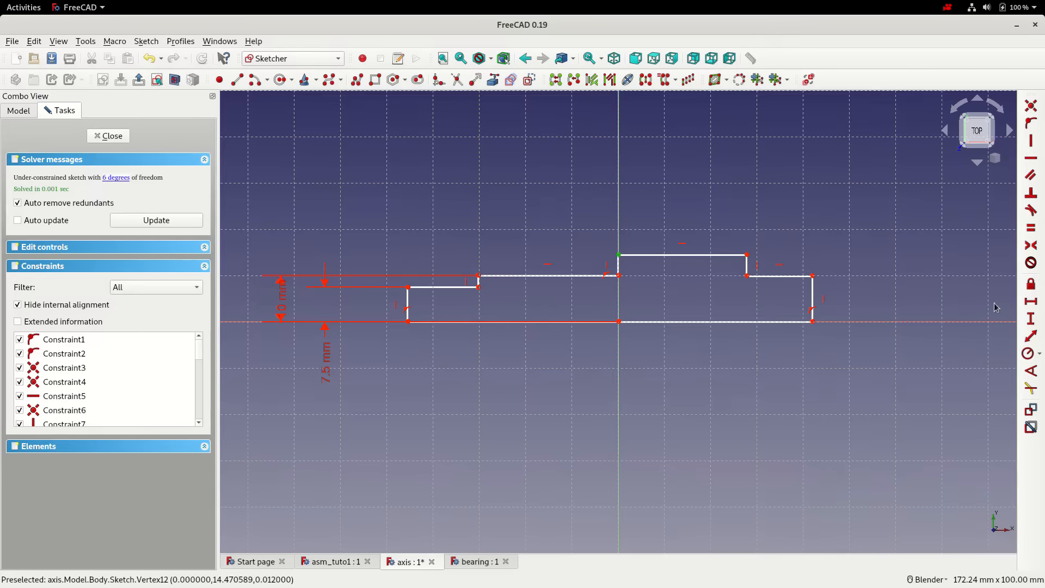
{"action": "left_click", "coordinate": [1030, 318]}
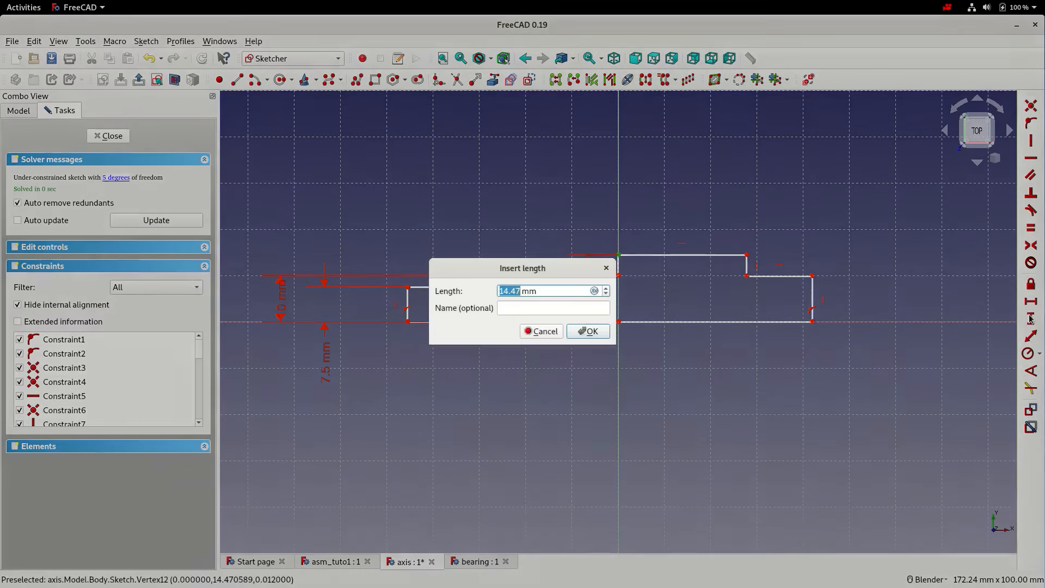
{"action": "type", "text": "2.5"}
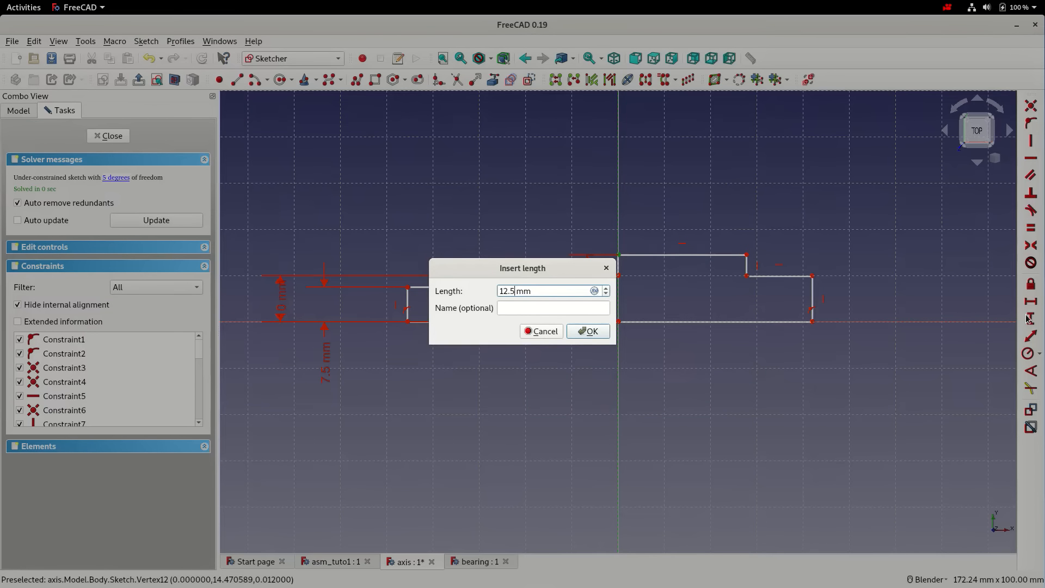
{"action": "key", "text": "Return"}
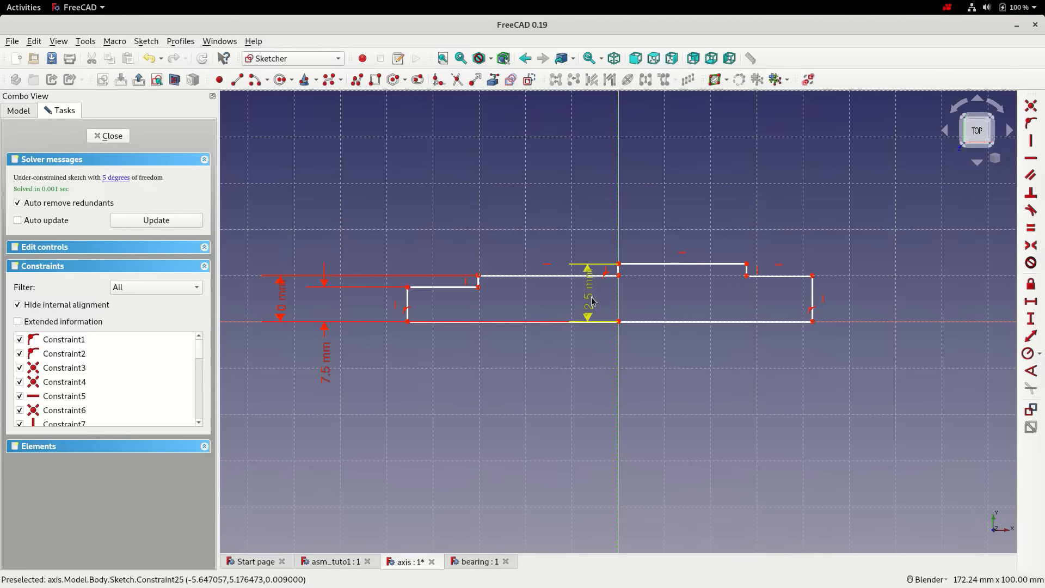
{"action": "left_click_drag", "start_coordinate": [587, 303], "coordinate": [246, 298]}
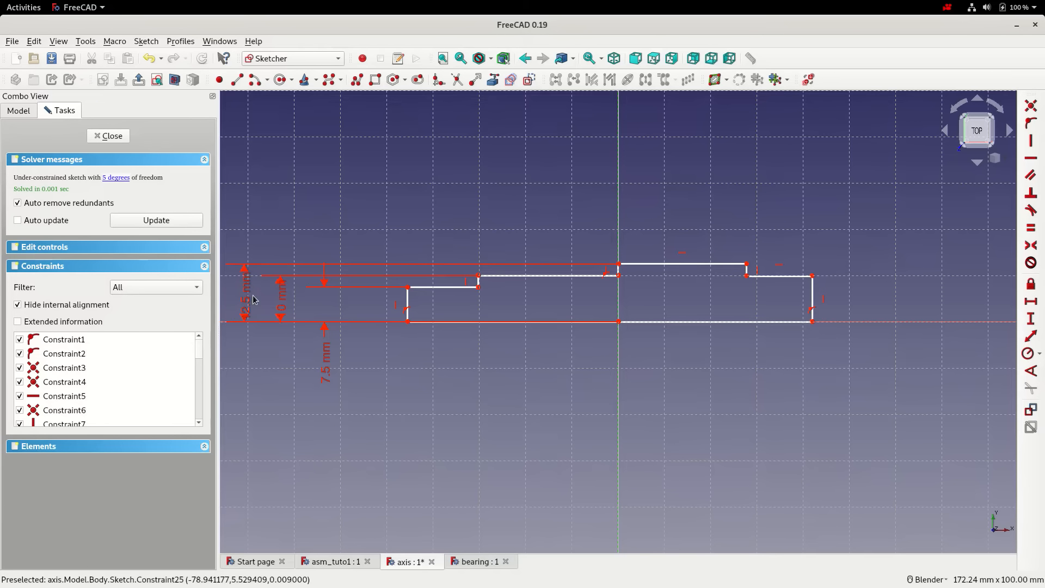
Constrain the horizontal length of the profile's step just left of the vertical axis to 18 mm
{"action": "left_click", "coordinate": [512, 276]}
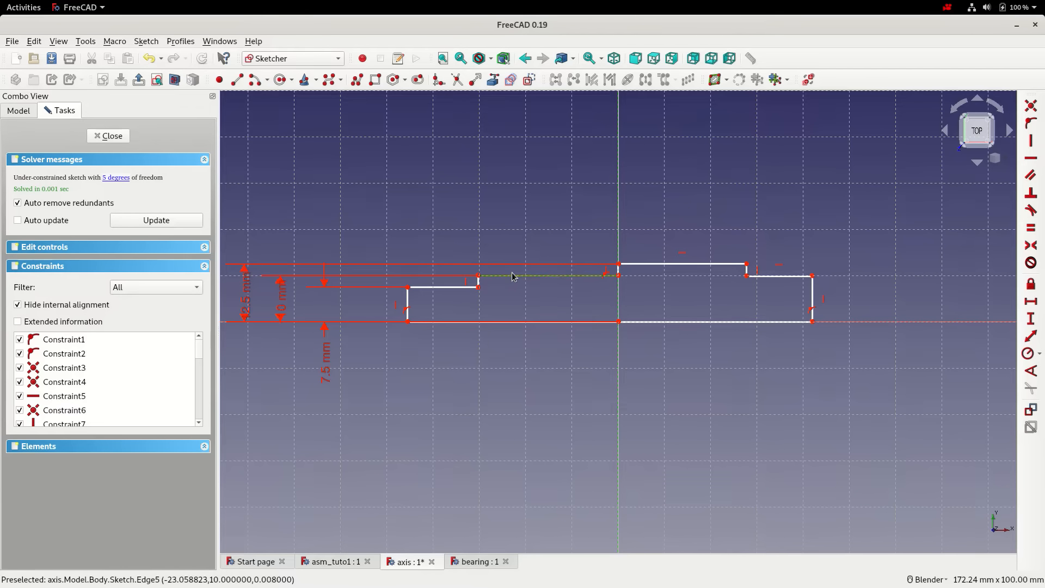
{"action": "left_click", "coordinate": [1030, 302]}
{"action": "type", "text": "18"}
{"action": "key", "text": "Return"}
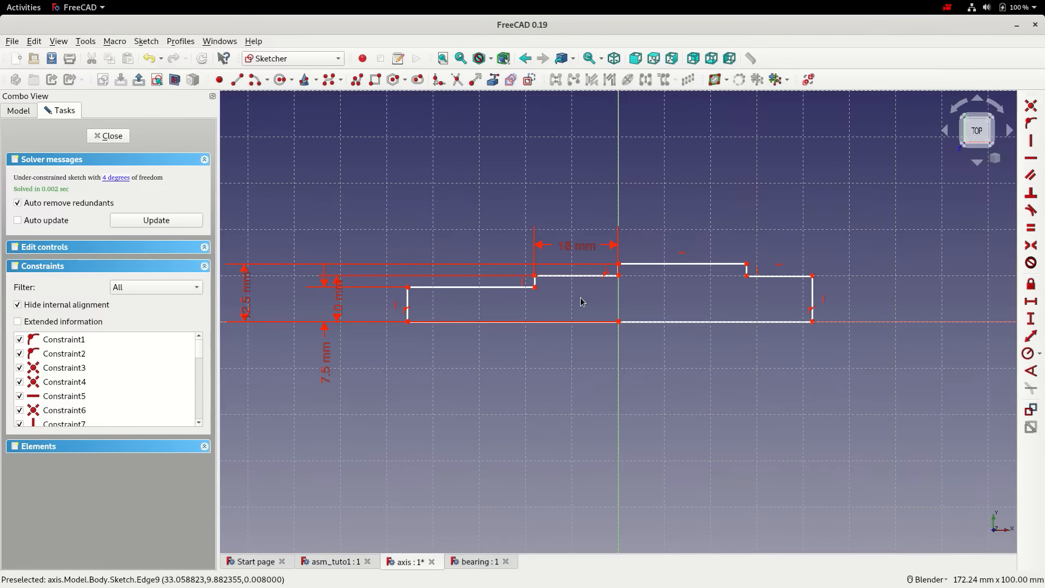
Align the two lower corner points on either side of the profile's highest step with a horizontal constraint
{"action": "left_click", "coordinate": [619, 276]}
{"action": "left_click", "coordinate": [746, 275]}
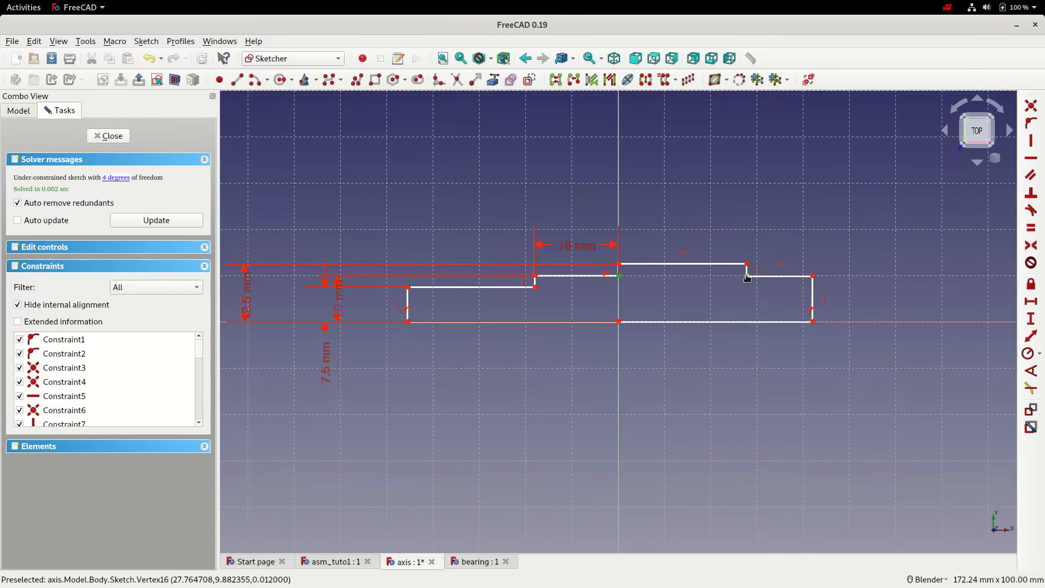
{"action": "left_click", "coordinate": [1032, 158]}
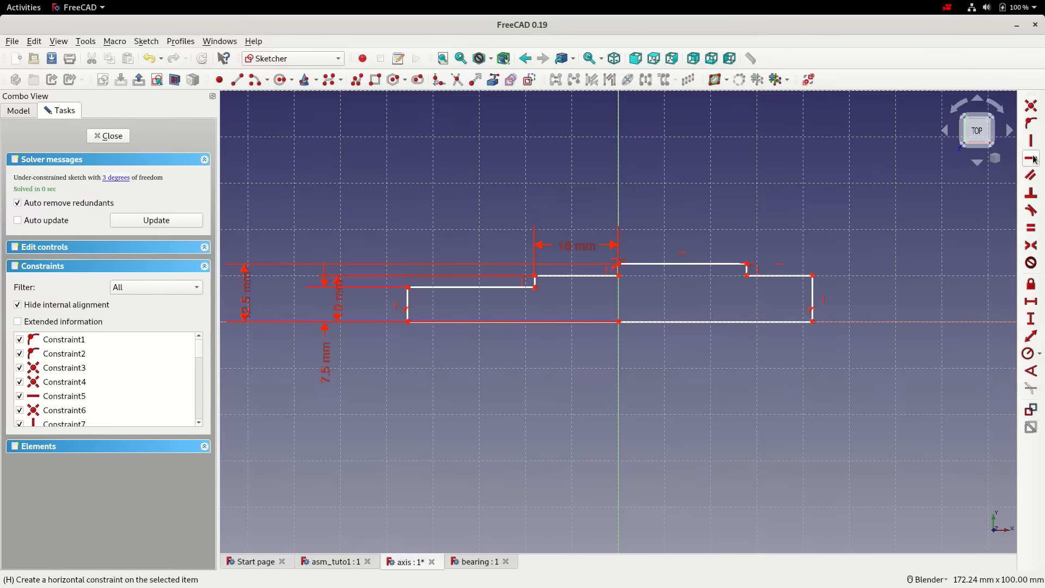
Make the three lower steps of the profile, two left of the highest step and one right of it, equal in length
{"action": "left_click", "coordinate": [482, 288]}
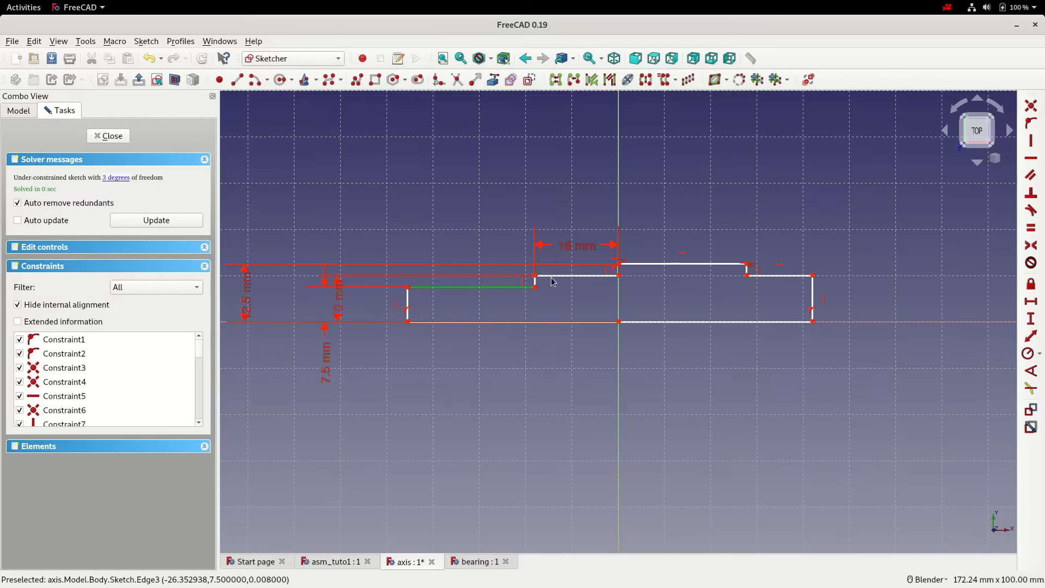
{"action": "left_click", "coordinate": [560, 276]}
{"action": "left_click", "coordinate": [776, 276]}
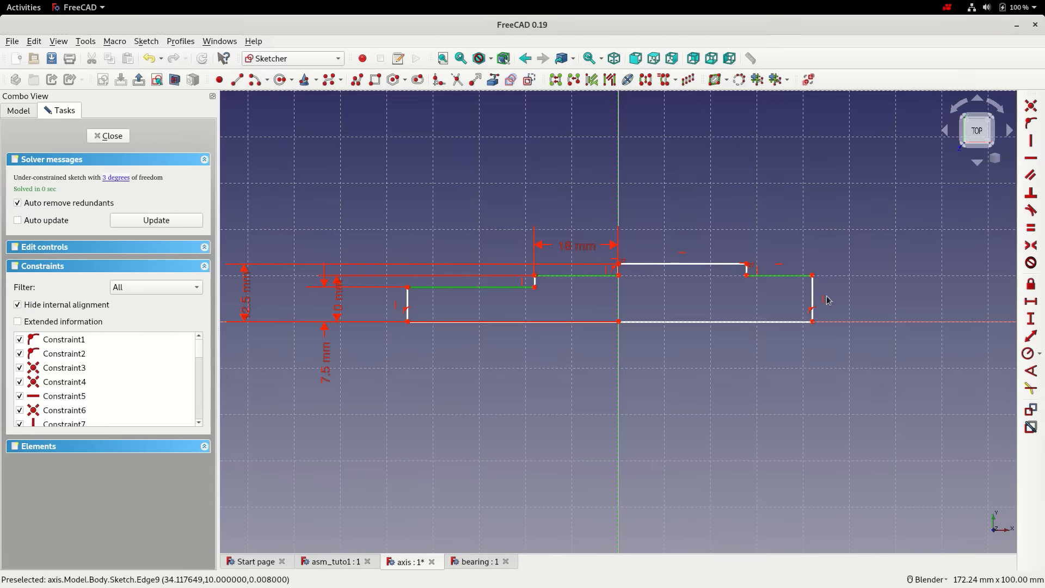
{"action": "left_click", "coordinate": [1030, 228]}
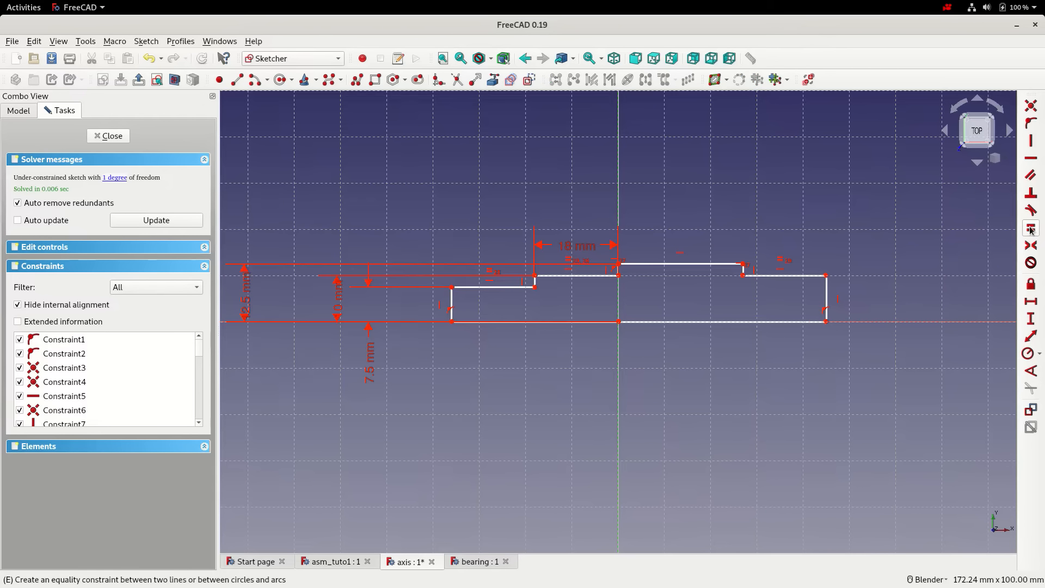
Constrain the horizontal length of the profile's highest step to 25 mm and close the sketch
{"action": "left_click", "coordinate": [661, 264]}
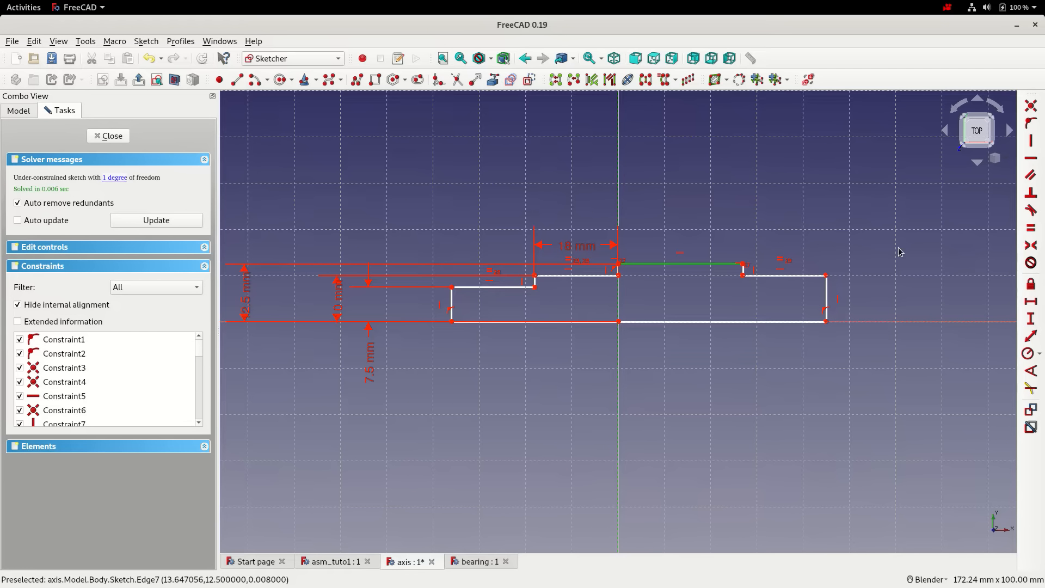
{"action": "left_click", "coordinate": [1030, 301]}
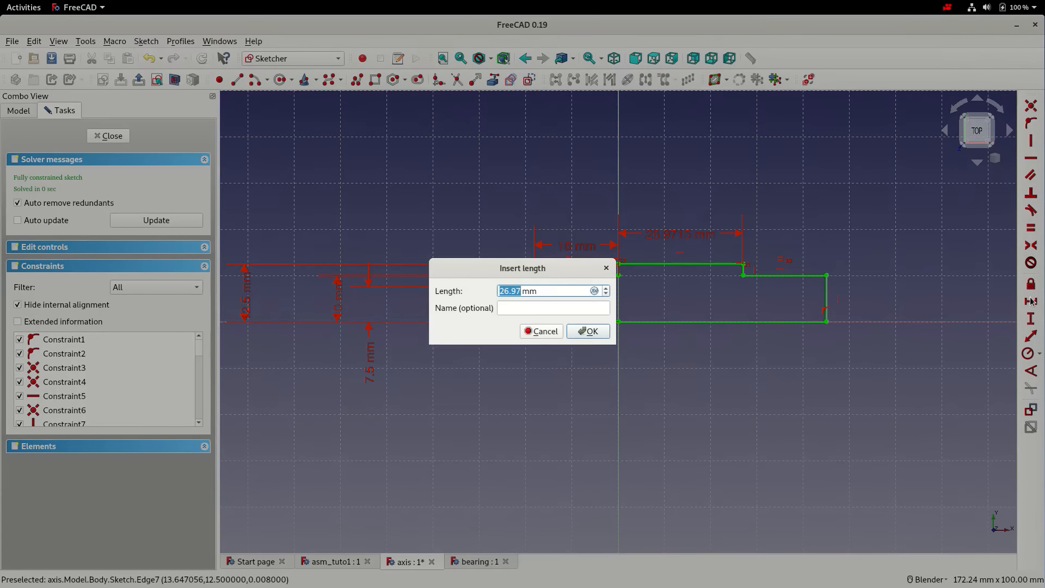
{"action": "type", "text": "25"}
{"action": "key", "text": "Return"}
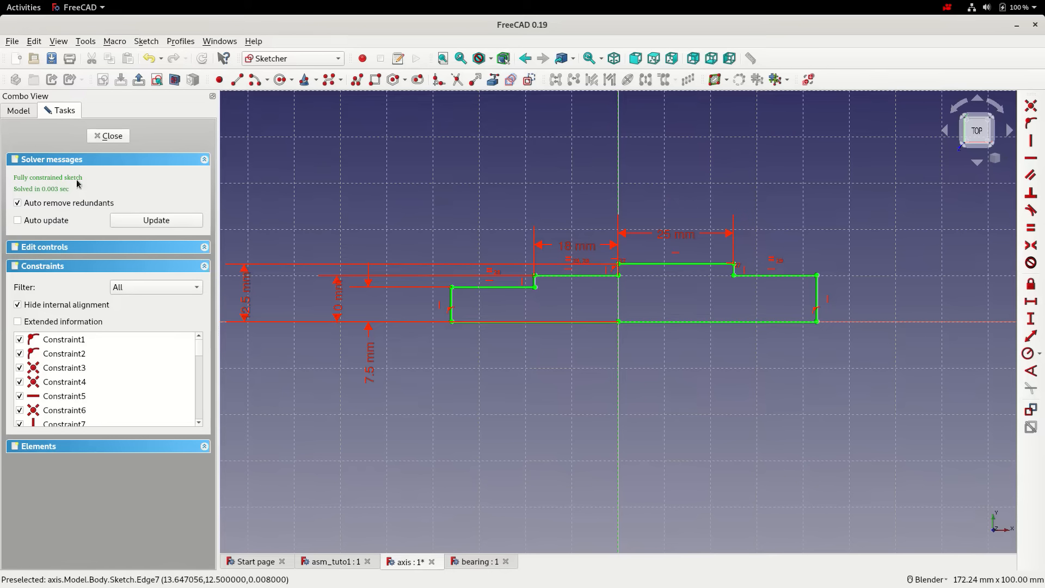
{"action": "left_click", "coordinate": [105, 140]}
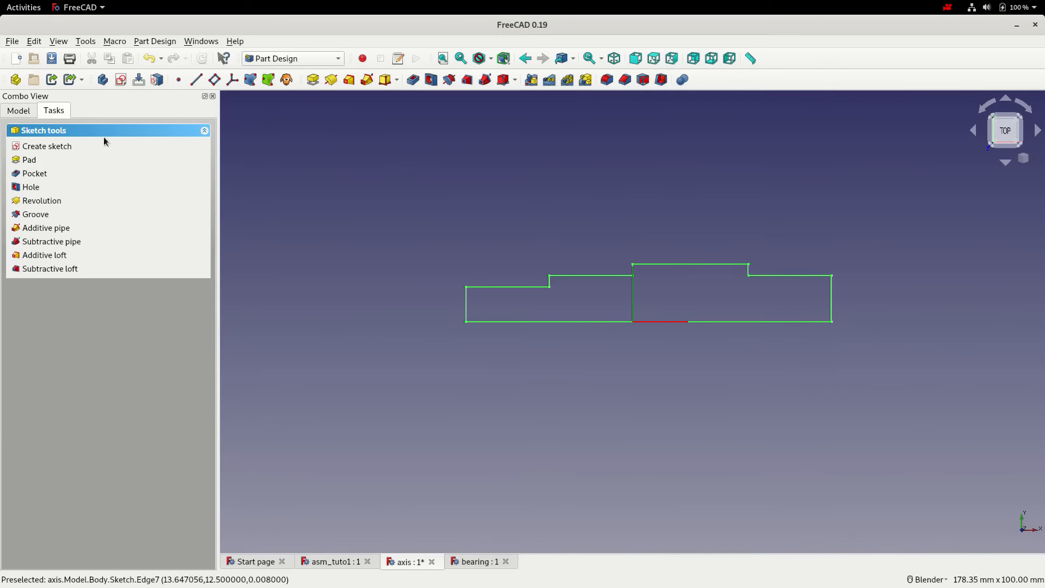
Revolve the stepped profile 360° about the horizontal sketch axis and save the axis document
{"action": "left_click", "coordinate": [51, 59]}
{"action": "left_click", "coordinate": [47, 201]}
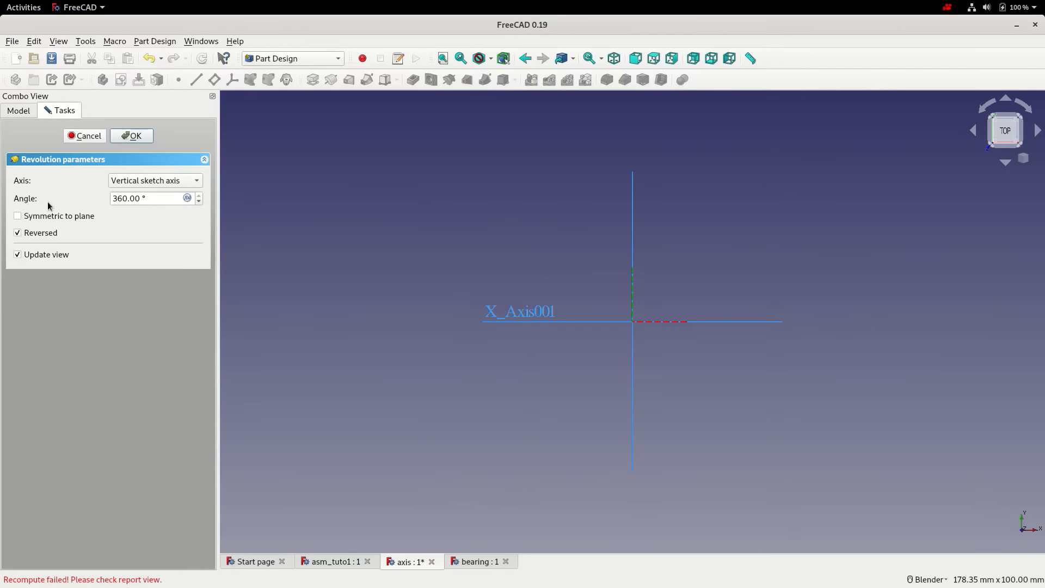
{"action": "left_click", "coordinate": [154, 182]}
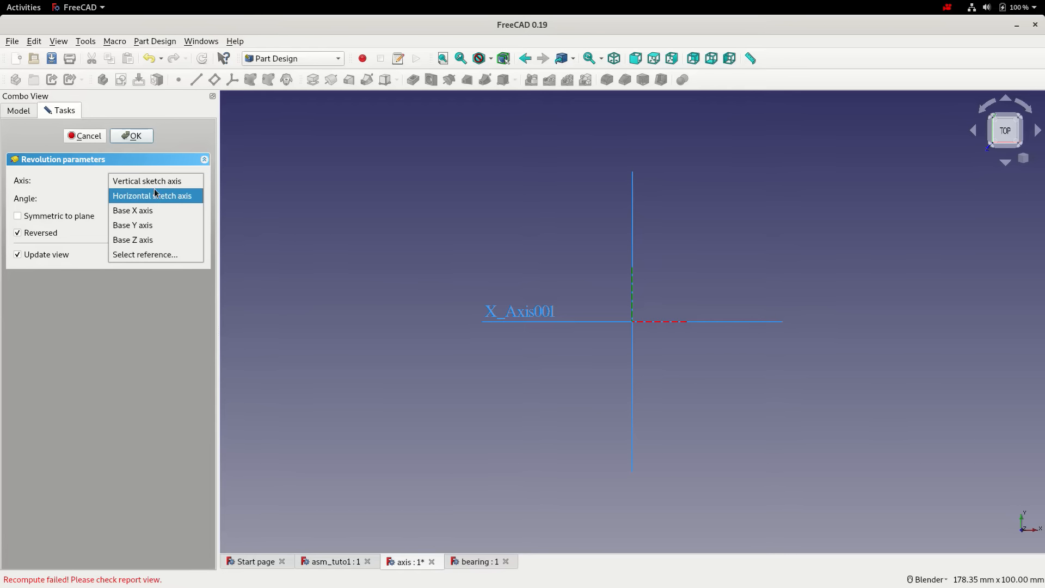
{"action": "left_click", "coordinate": [155, 196]}
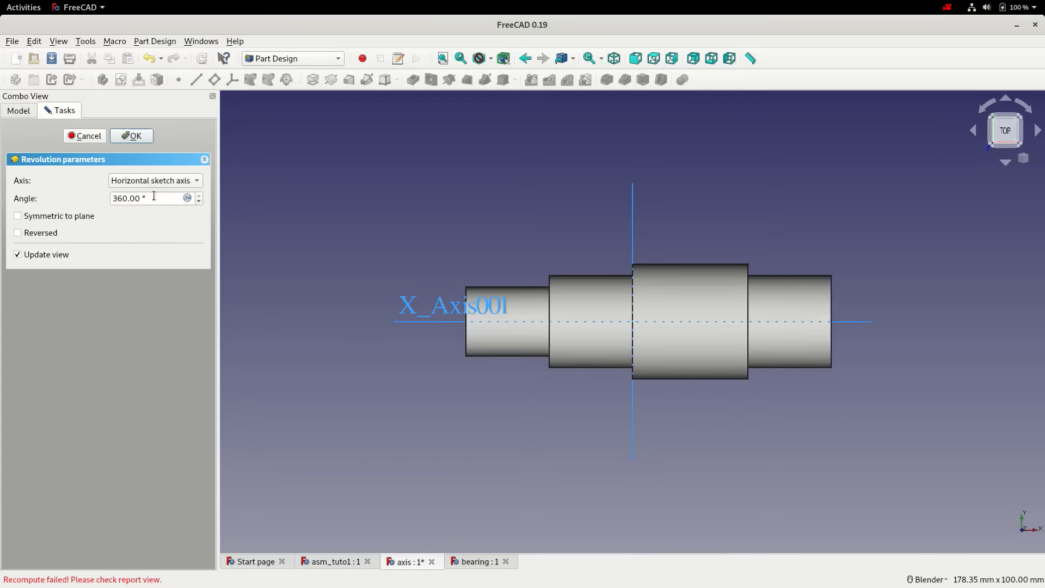
{"action": "left_click", "coordinate": [134, 136]}
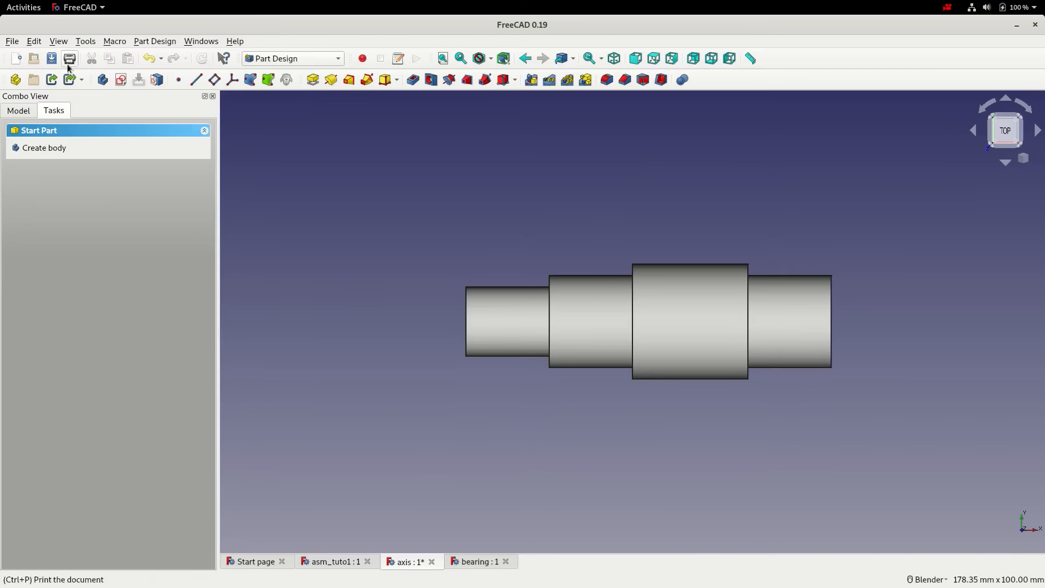
{"action": "left_click", "coordinate": [51, 59]}
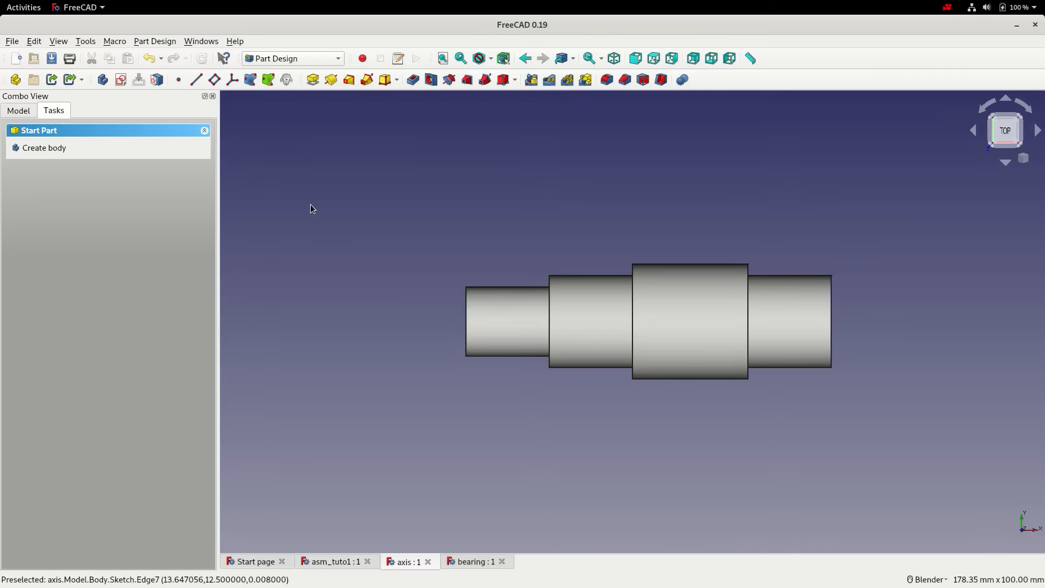
Switch to the Assembly 4 workbench and create a new coordinate system named LCS_1 in the axis Model
{"action": "left_click", "coordinate": [301, 59]}
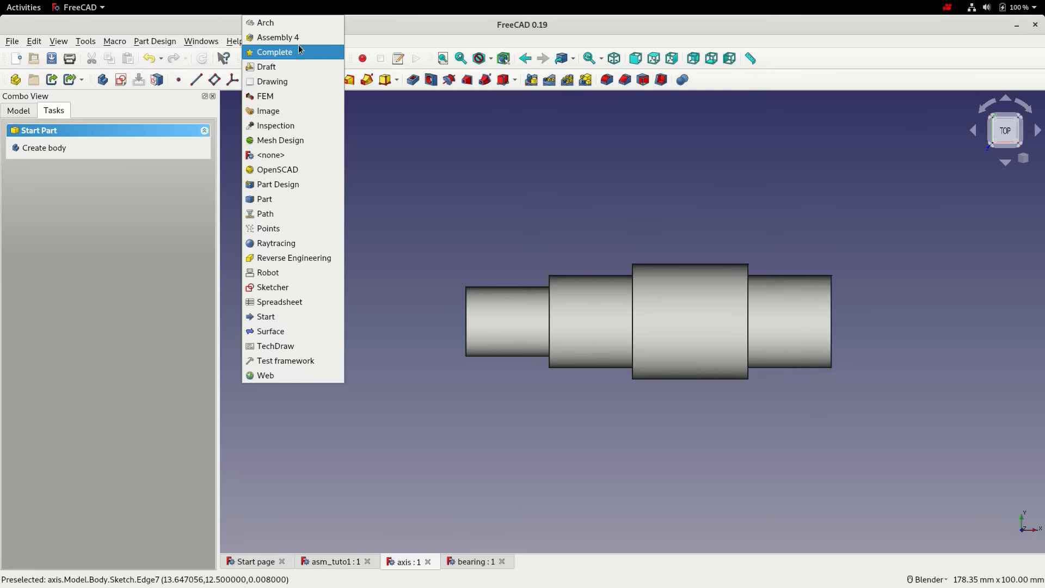
{"action": "left_click", "coordinate": [294, 38]}
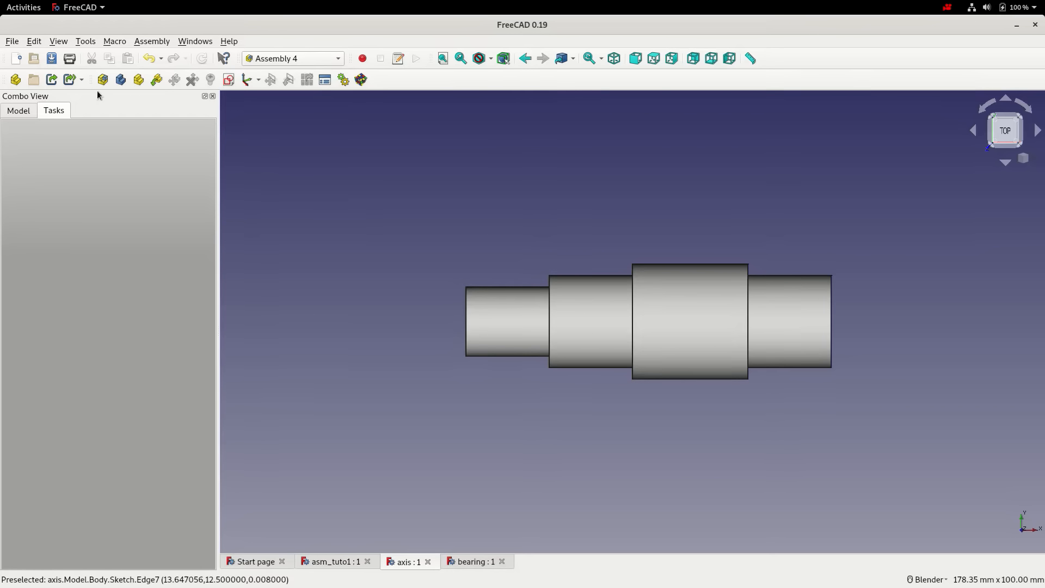
{"action": "left_click", "coordinate": [26, 110]}
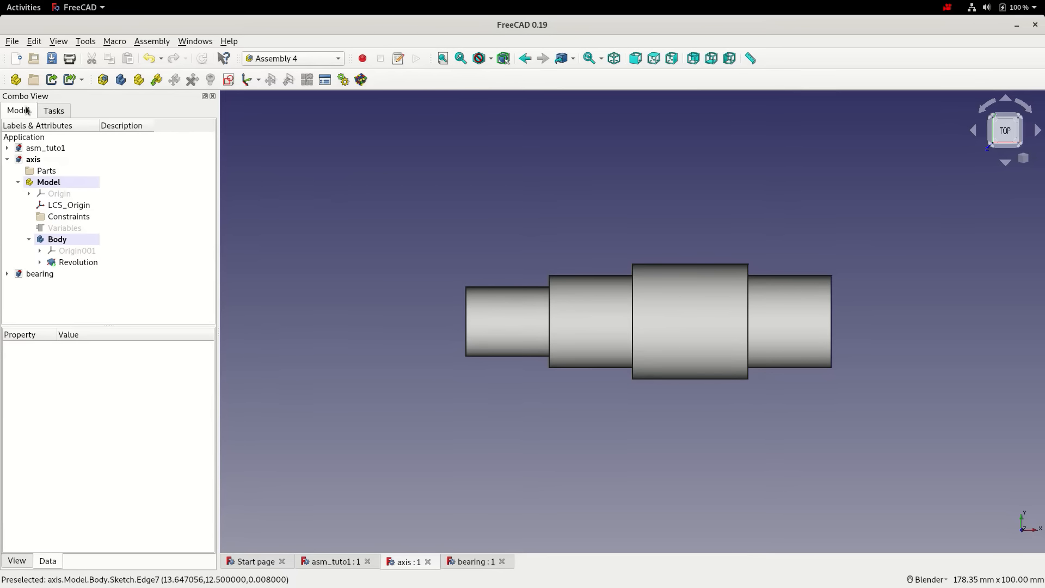
{"action": "left_click", "coordinate": [49, 183]}
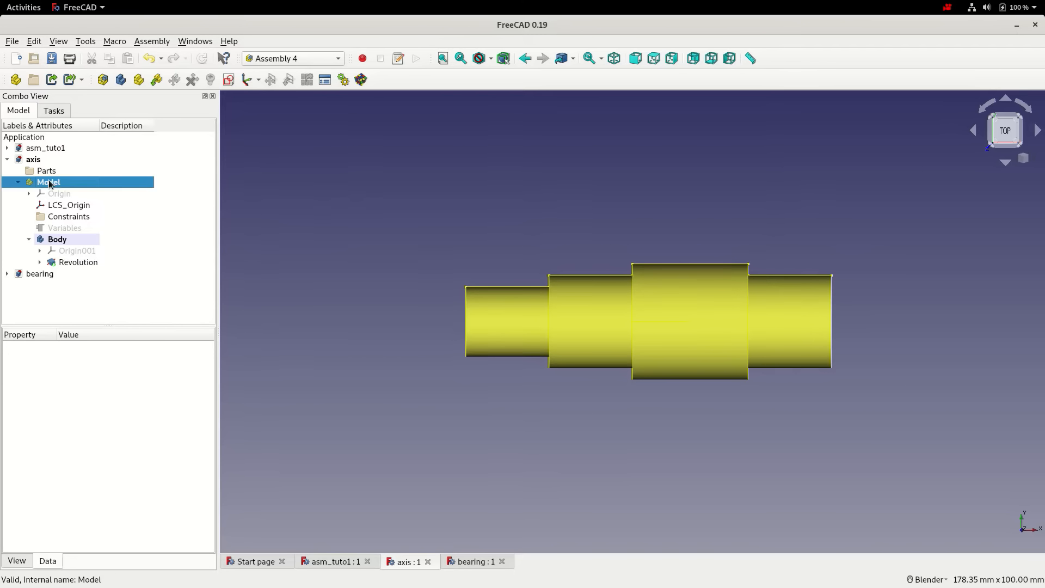
{"action": "middle_click_drag", "start_coordinate": [727, 219], "coordinate": [678, 280]}
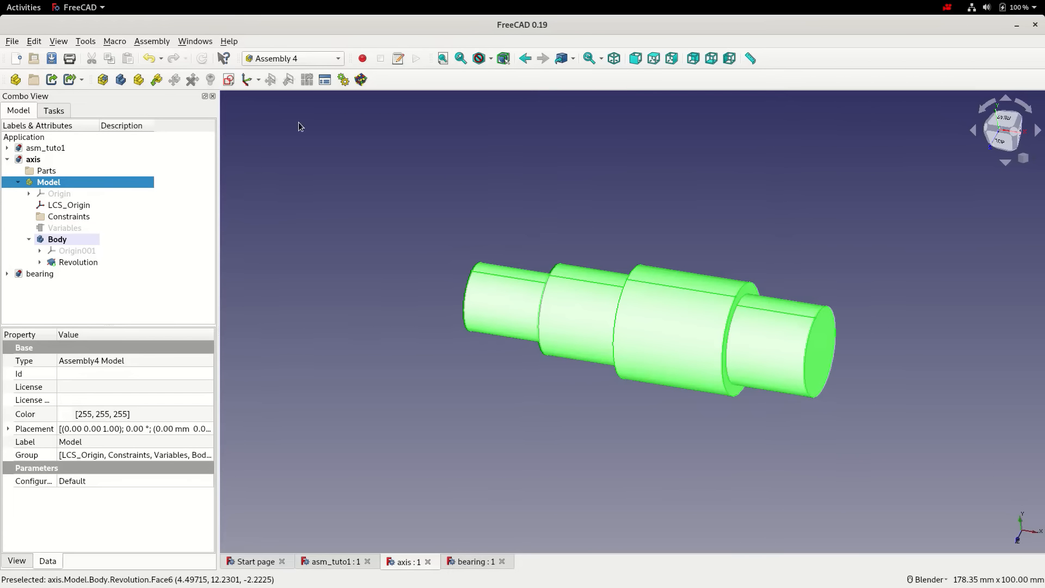
{"action": "left_click", "coordinate": [259, 80]}
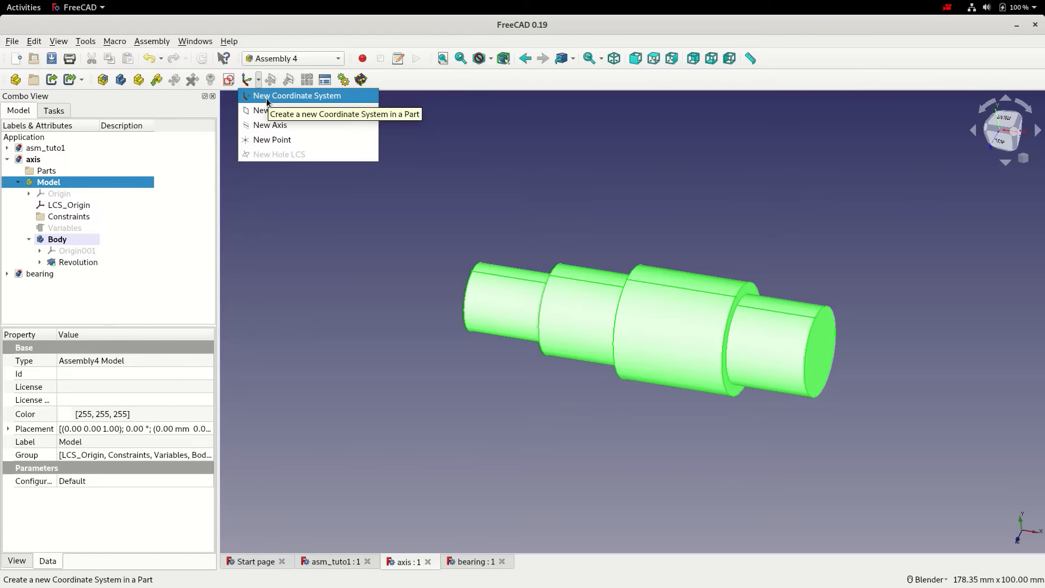
{"action": "left_click", "coordinate": [266, 101]}
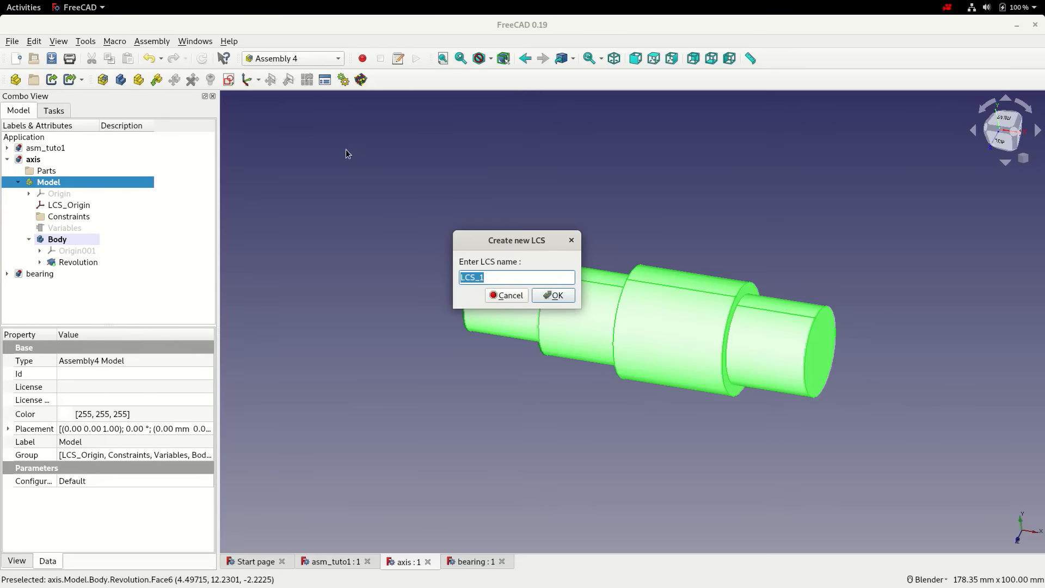
{"action": "left_click", "coordinate": [553, 295]}
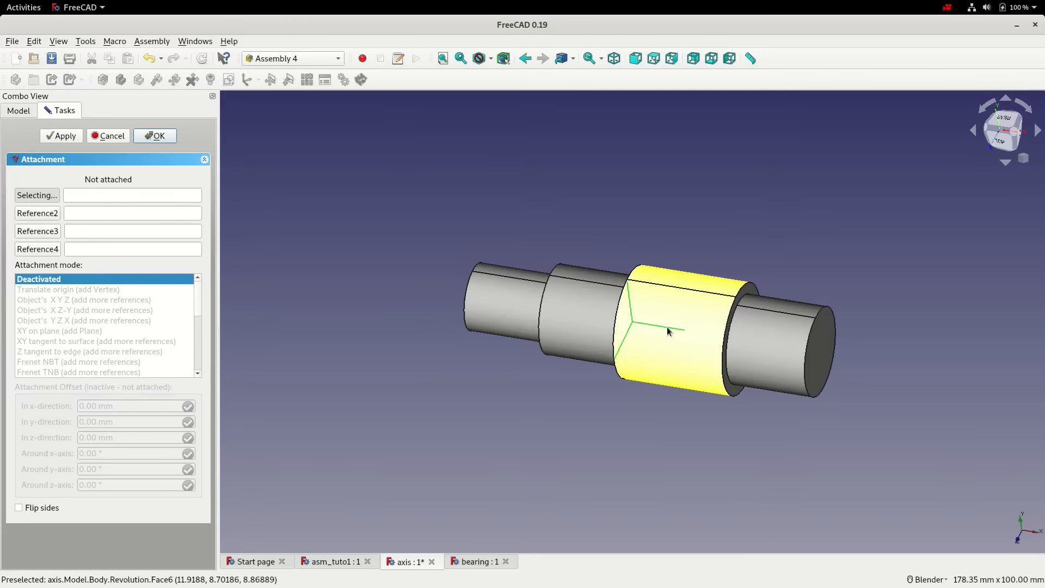
Attach LCS_1 in Concentric mode to the circular edge where the thickest section meets the right-hand shaft end, and save the axis document
{"action": "left_click", "coordinate": [727, 349]}
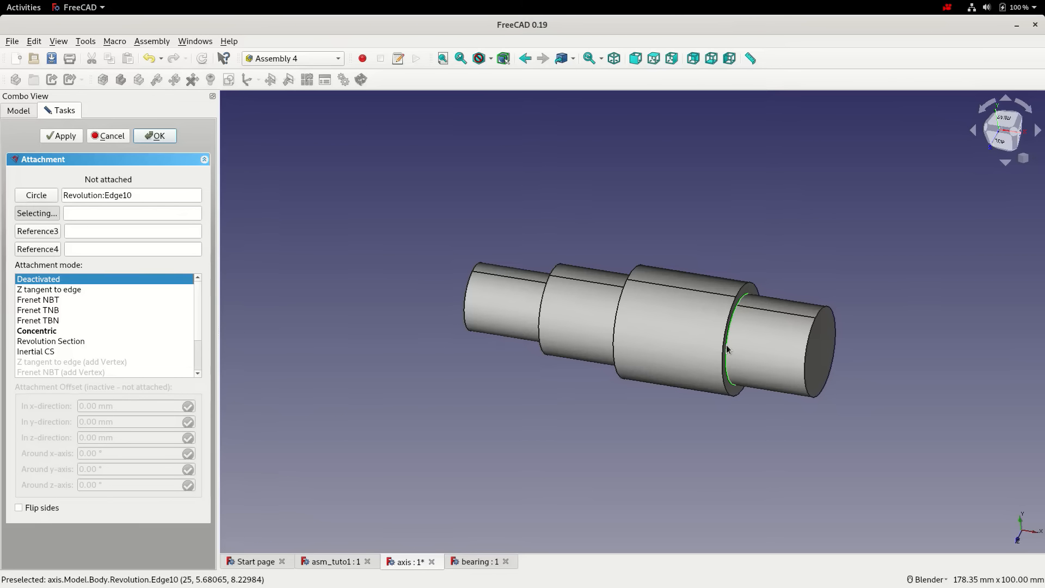
{"action": "left_click", "coordinate": [45, 331]}
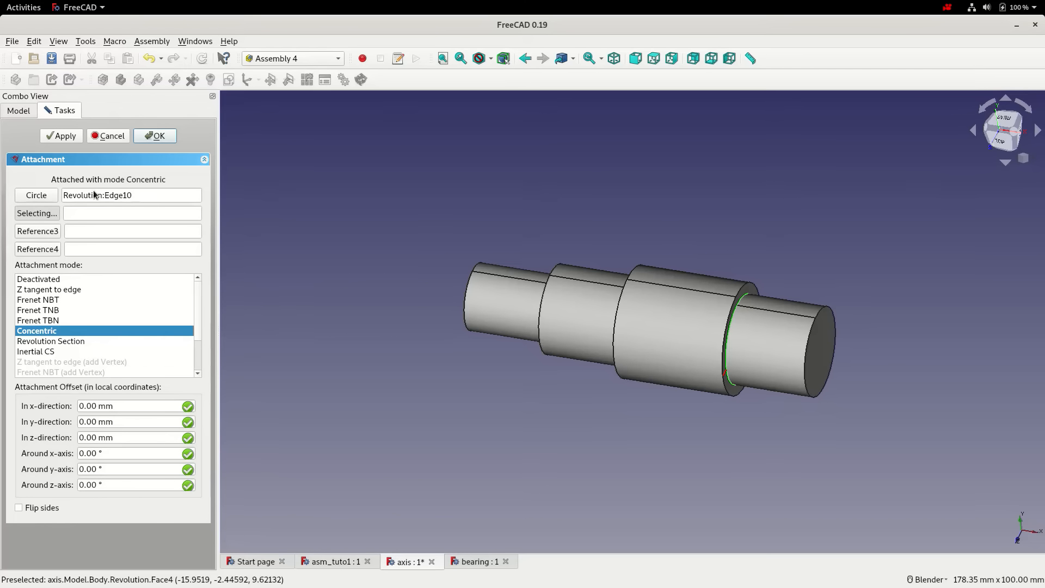
{"action": "left_click", "coordinate": [145, 139]}
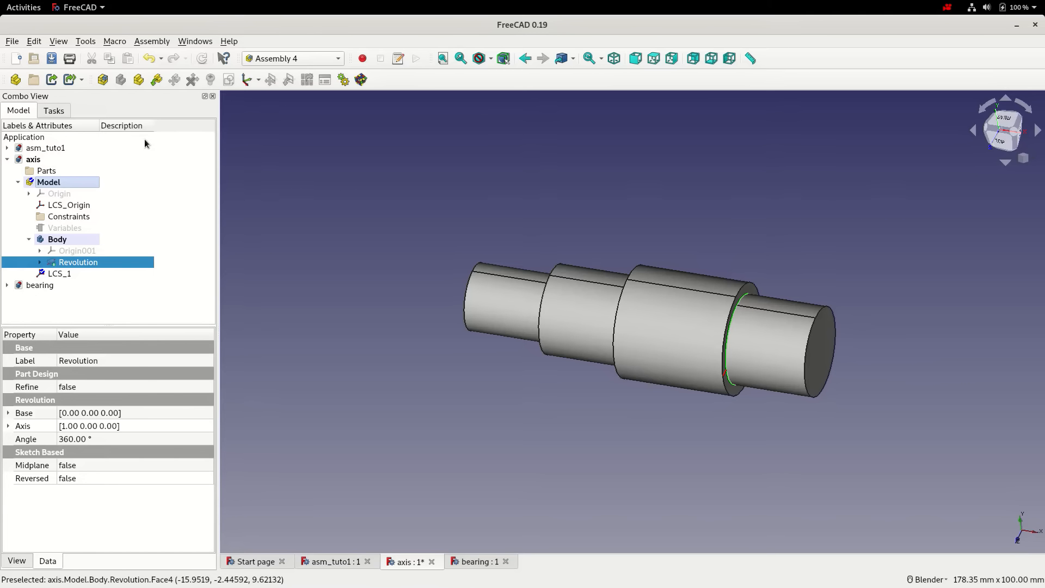
{"action": "key", "text": "ctrl+s"}
Switch to the bearing document and import the file bearing-20x37x9.stp from Downloads
{"action": "left_click", "coordinate": [468, 563]}
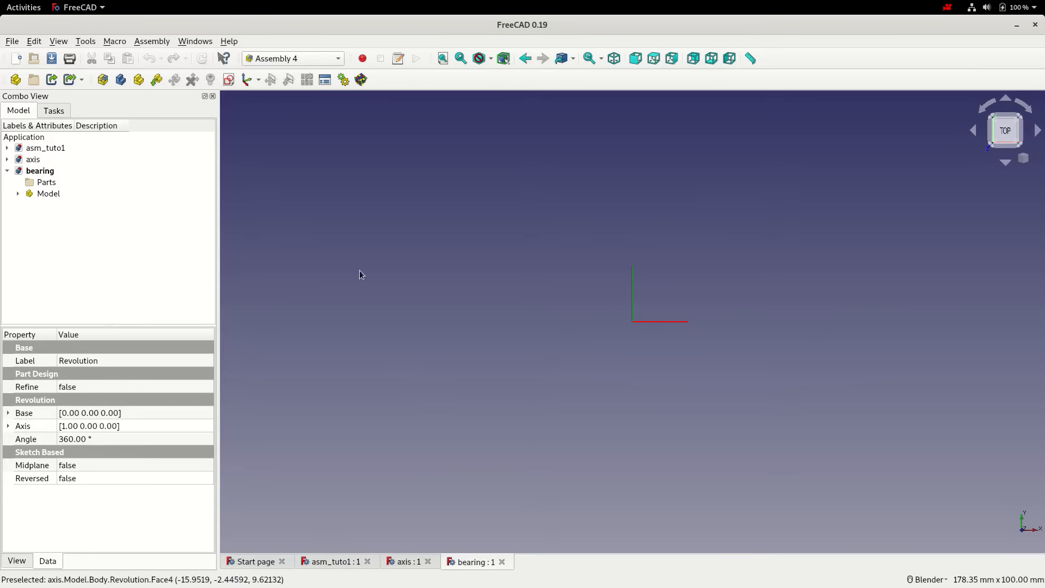
{"action": "key", "text": "ctrl+z"}
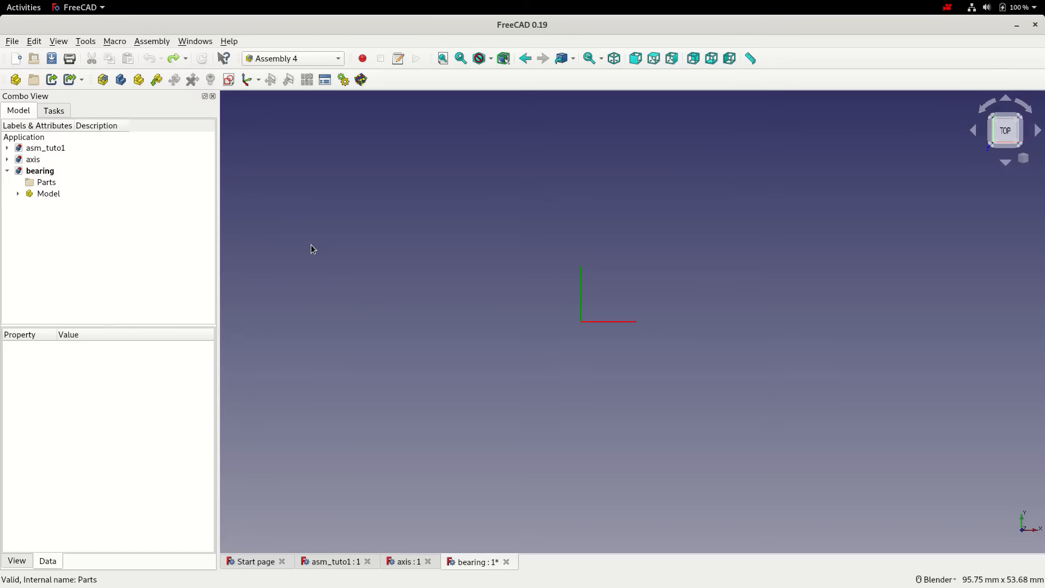
{"action": "left_click", "coordinate": [12, 41]}
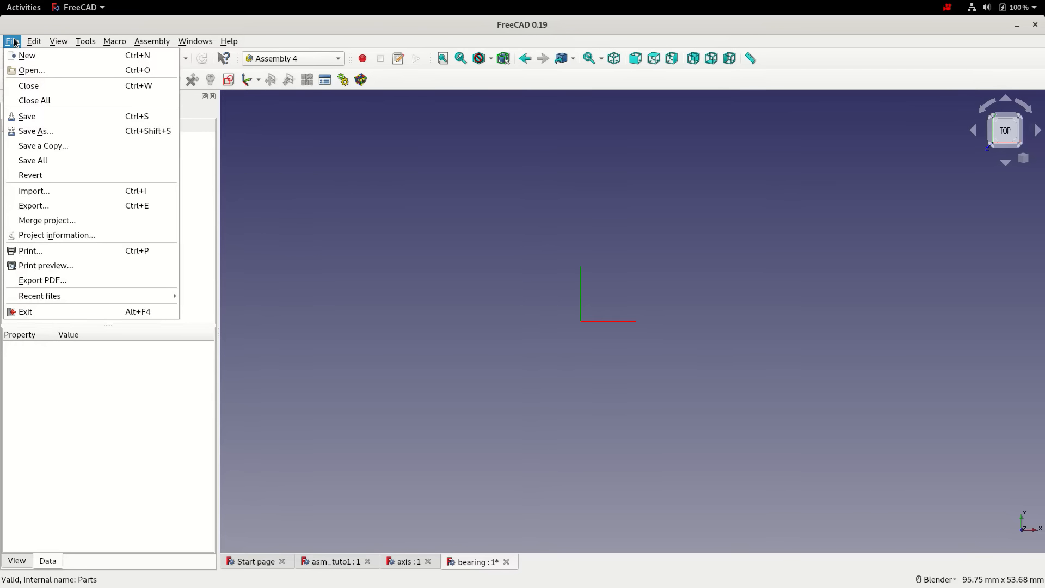
{"action": "left_click", "coordinate": [34, 190]}
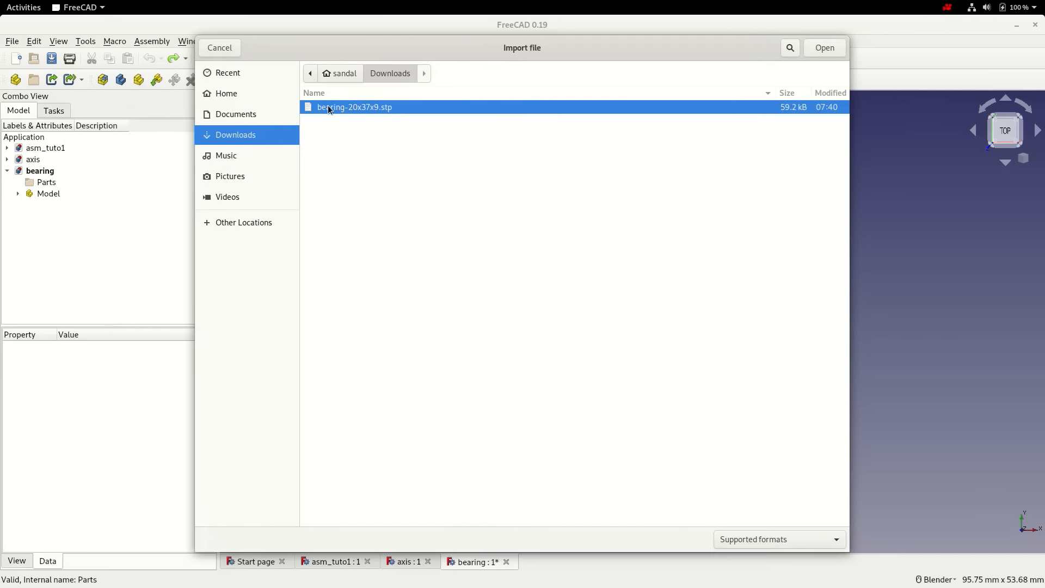
{"action": "left_click", "coordinate": [822, 48]}
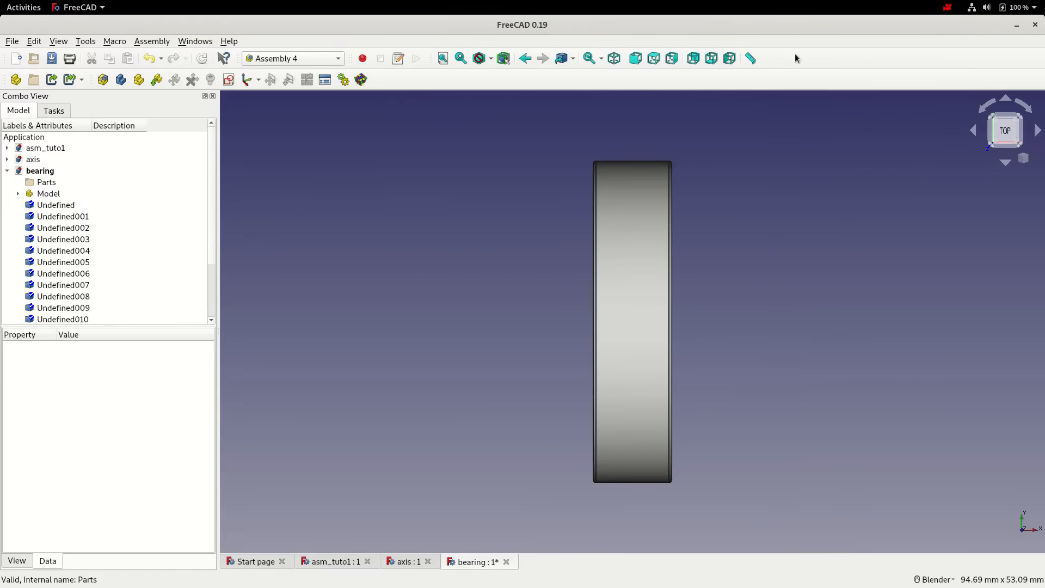
Move all the imported solids, Undefined through Undefined015, into the bearing document's Model
{"action": "left_click", "coordinate": [74, 206]}
{"action": "scroll", "coordinate": [70, 203], "scroll_direction": "down", "scroll_amount": 2}
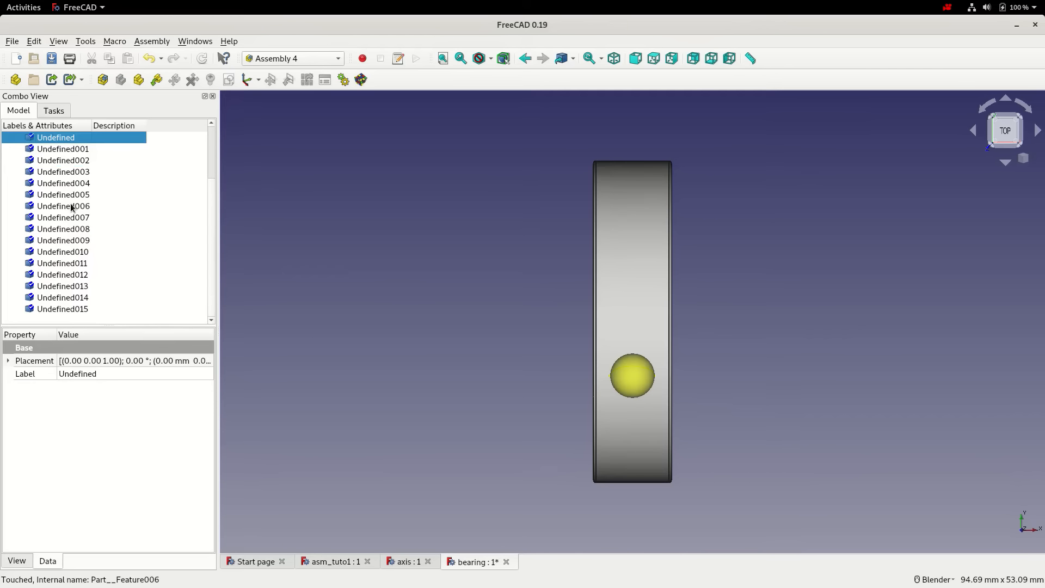
{"action": "left_click", "coordinate": [70, 308], "text": "shift"}
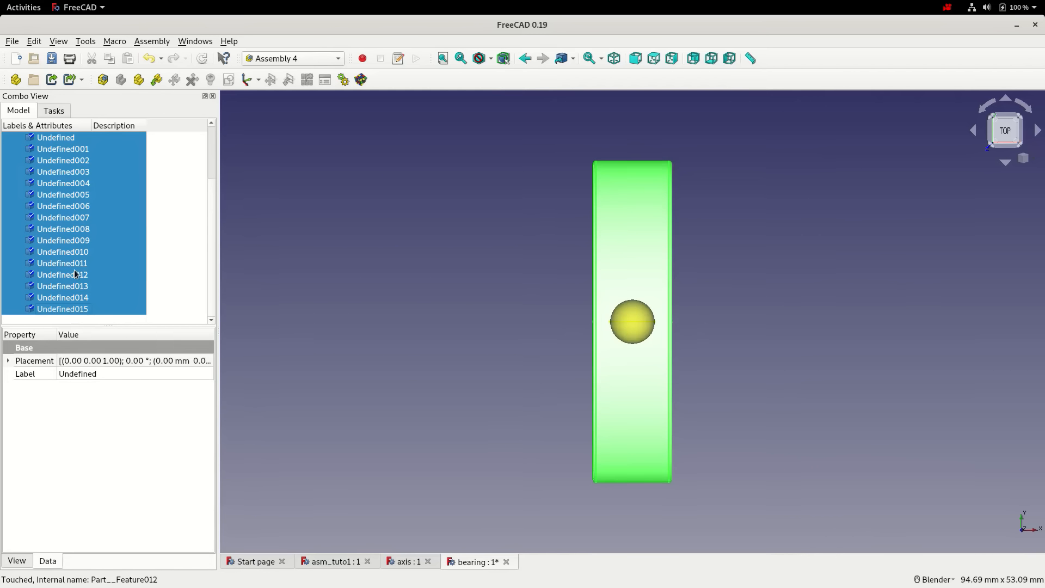
{"action": "scroll", "coordinate": [77, 274], "scroll_direction": "up", "scroll_amount": 2}
{"action": "left_click_drag", "start_coordinate": [74, 248], "coordinate": [48, 195]}
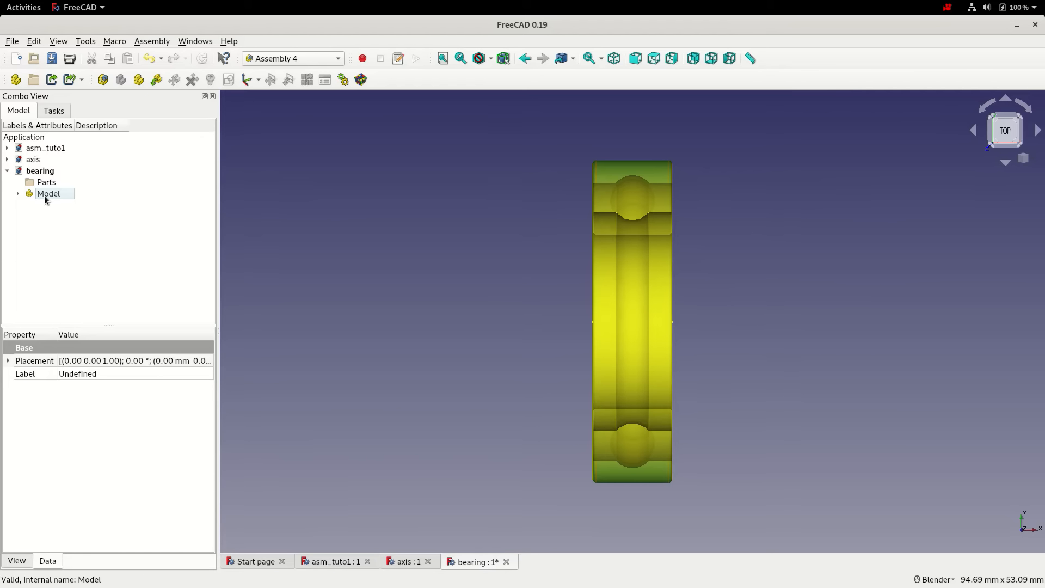
Create the coordinate system LCS_1 in the bearing Model and attach it in Concentric mode to the inner ring's bore edge at X = 0
{"action": "middle_click_drag", "start_coordinate": [319, 227], "coordinate": [431, 278]}
{"action": "left_click", "coordinate": [441, 266]}
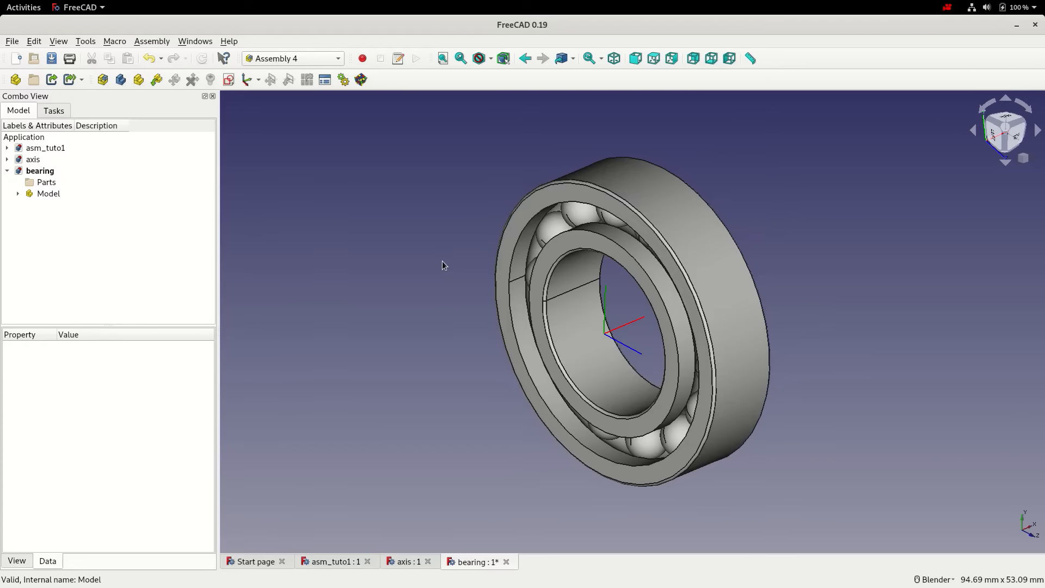
{"action": "left_click", "coordinate": [47, 195]}
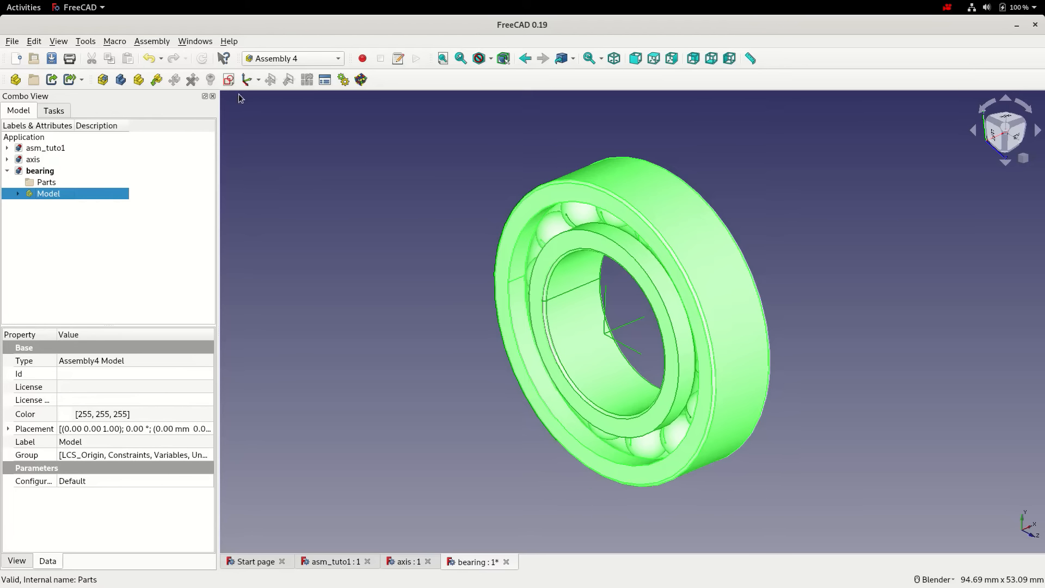
{"action": "left_click", "coordinate": [259, 81]}
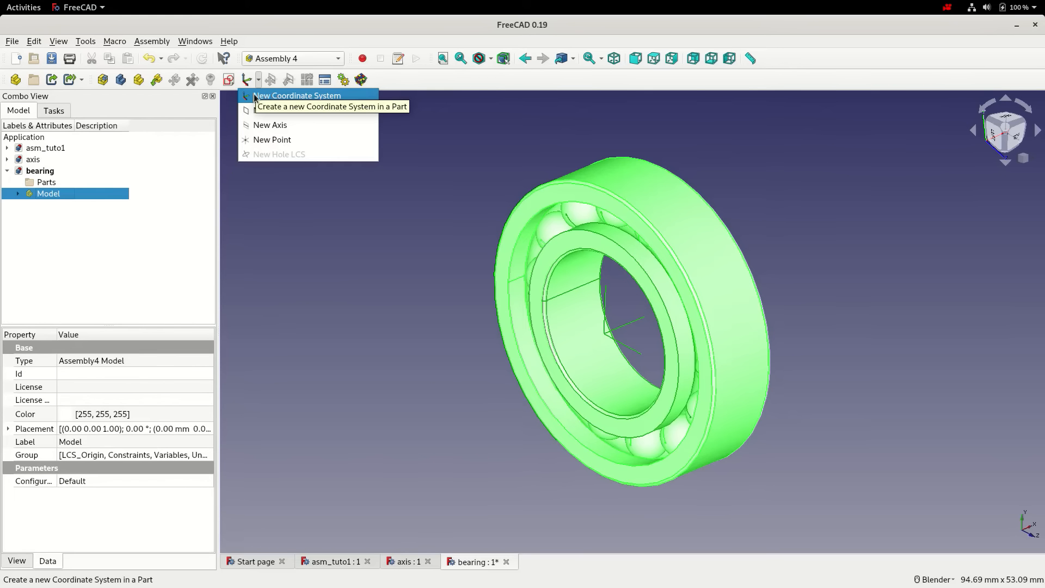
{"action": "left_click", "coordinate": [297, 96]}
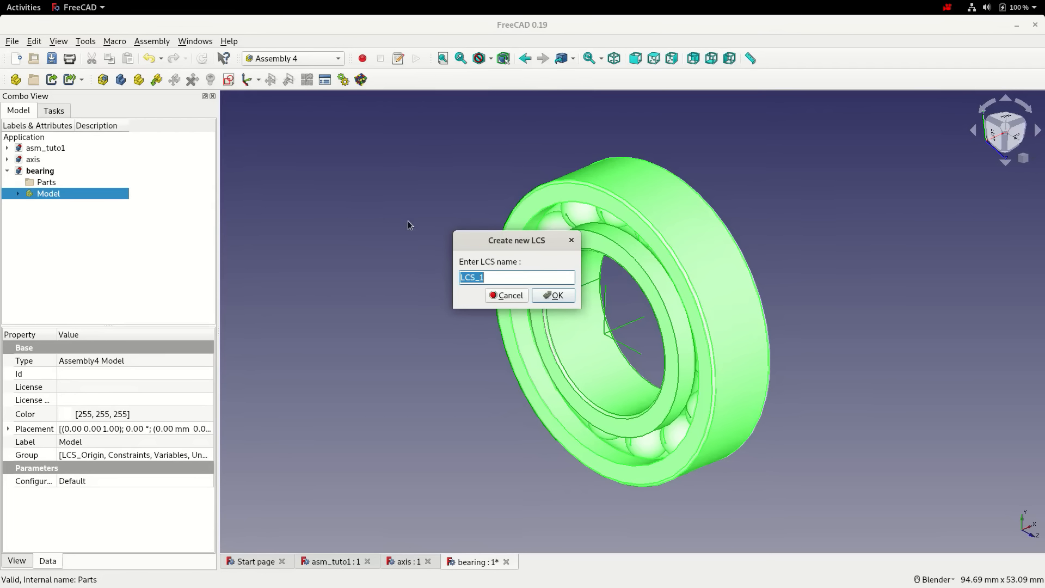
{"action": "left_click", "coordinate": [546, 295]}
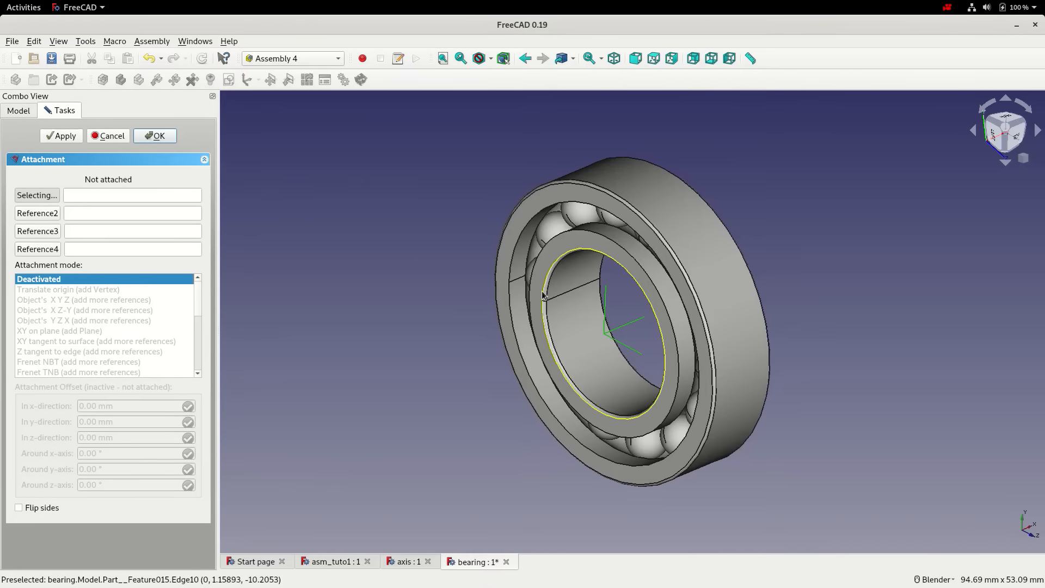
{"action": "left_click", "coordinate": [544, 295]}
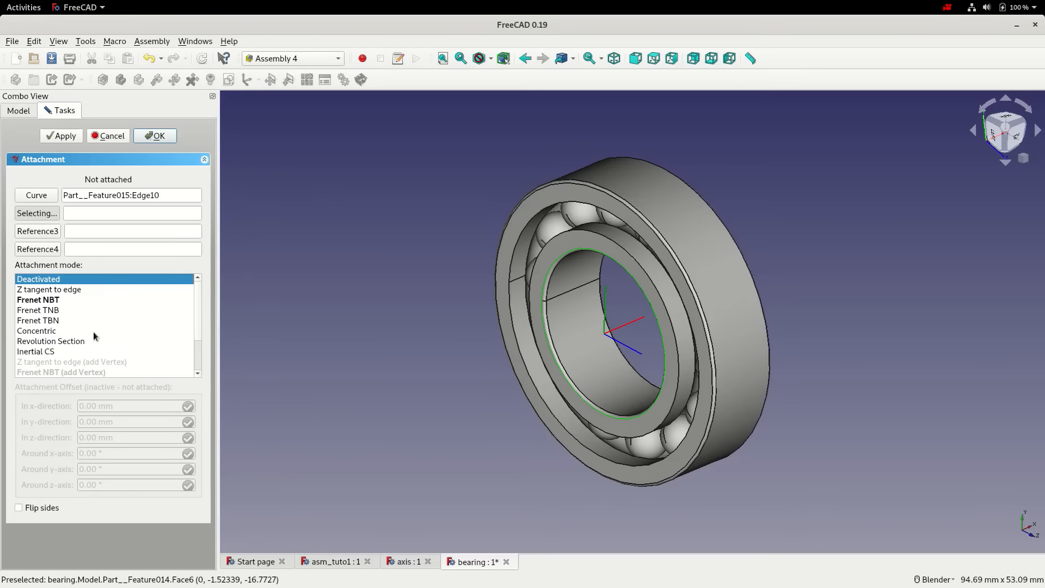
{"action": "left_click", "coordinate": [39, 332]}
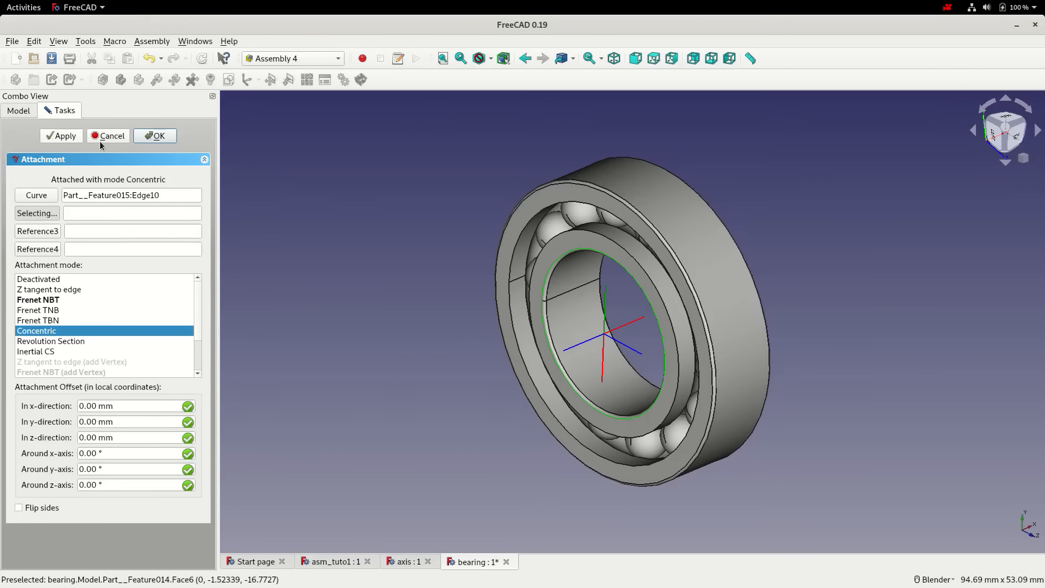
{"action": "left_click", "coordinate": [150, 136]}
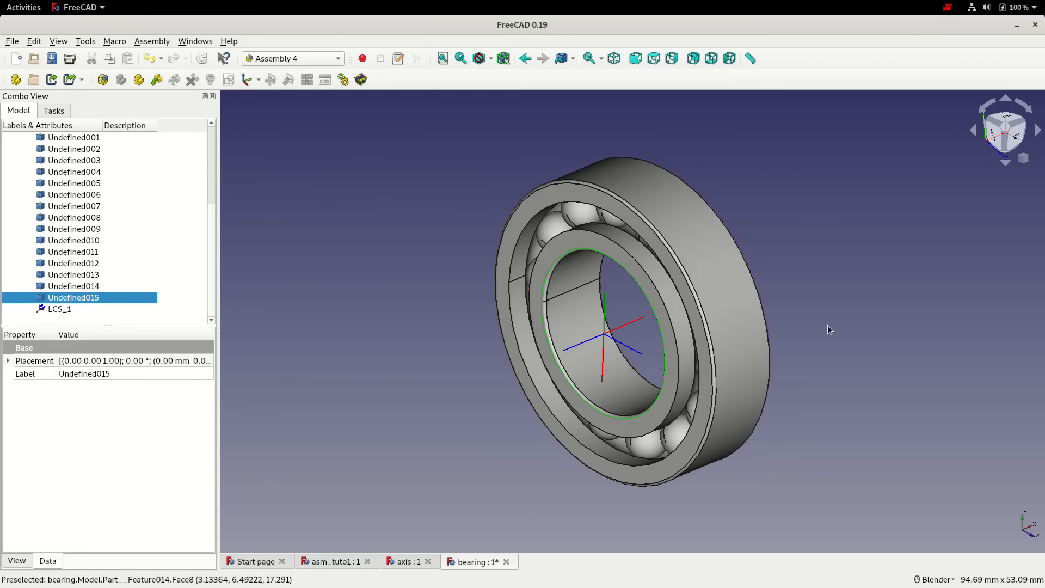
Create the coordinate system LCS_2 in the bearing Model and attach it in Concentric mode to the bore edge on the bearing's opposite face
{"action": "middle_click_drag", "start_coordinate": [827, 325], "coordinate": [687, 396]}
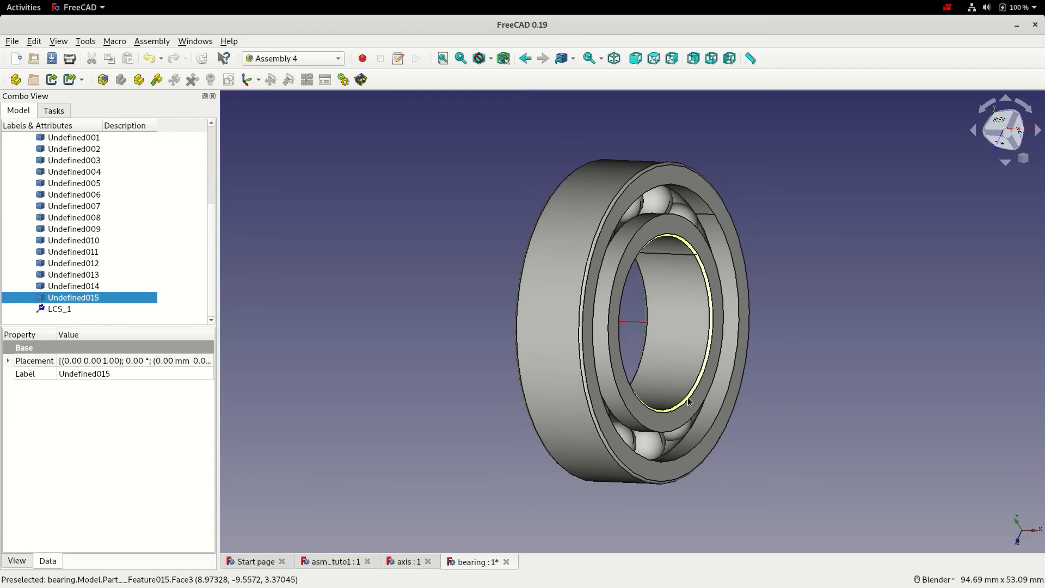
{"action": "scroll", "coordinate": [64, 200], "scroll_direction": "up", "scroll_amount": 3}
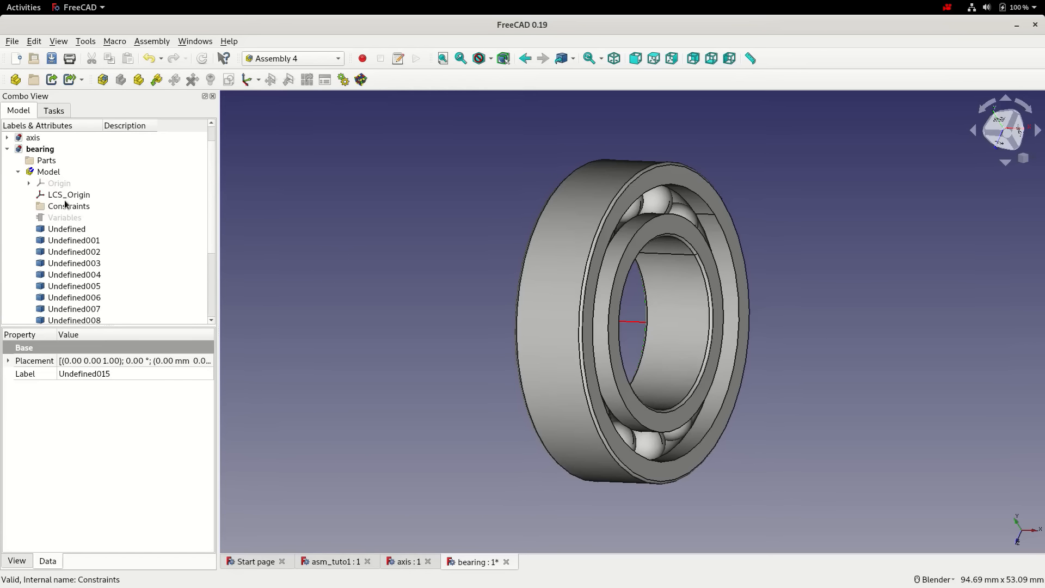
{"action": "left_click", "coordinate": [48, 172]}
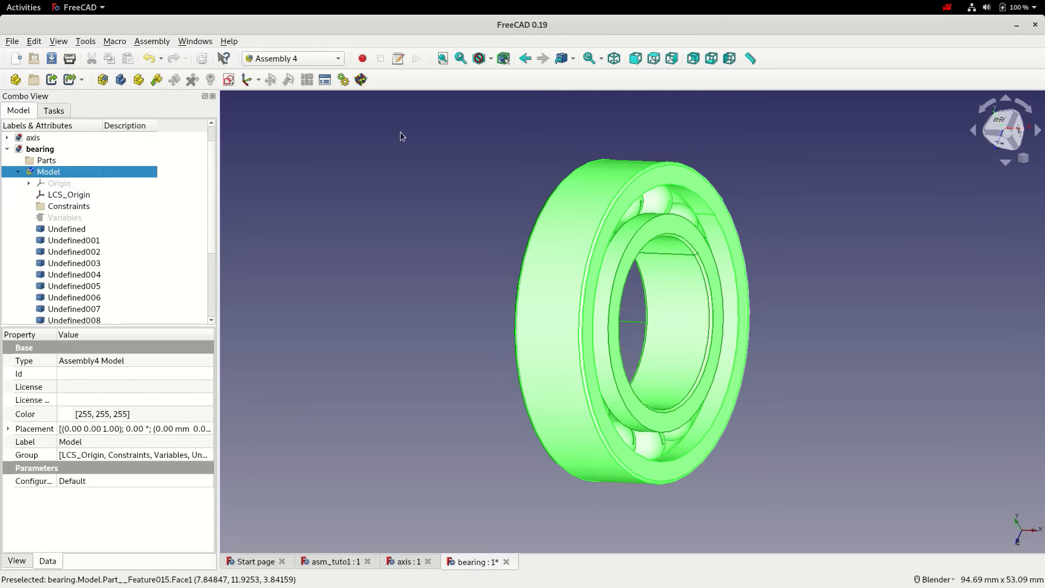
{"action": "left_click", "coordinate": [258, 80]}
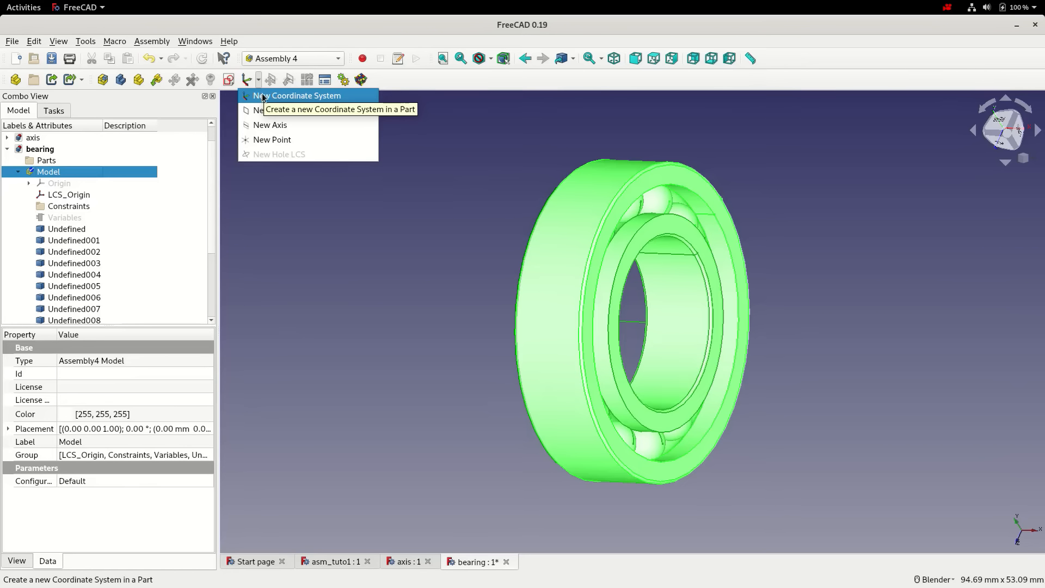
{"action": "left_click", "coordinate": [263, 96]}
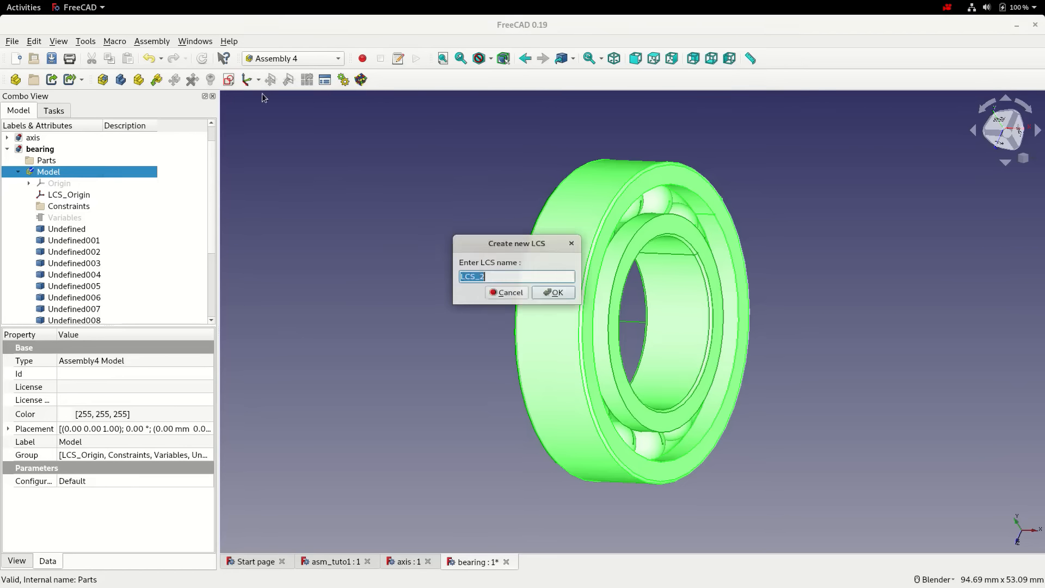
{"action": "left_click", "coordinate": [552, 297]}
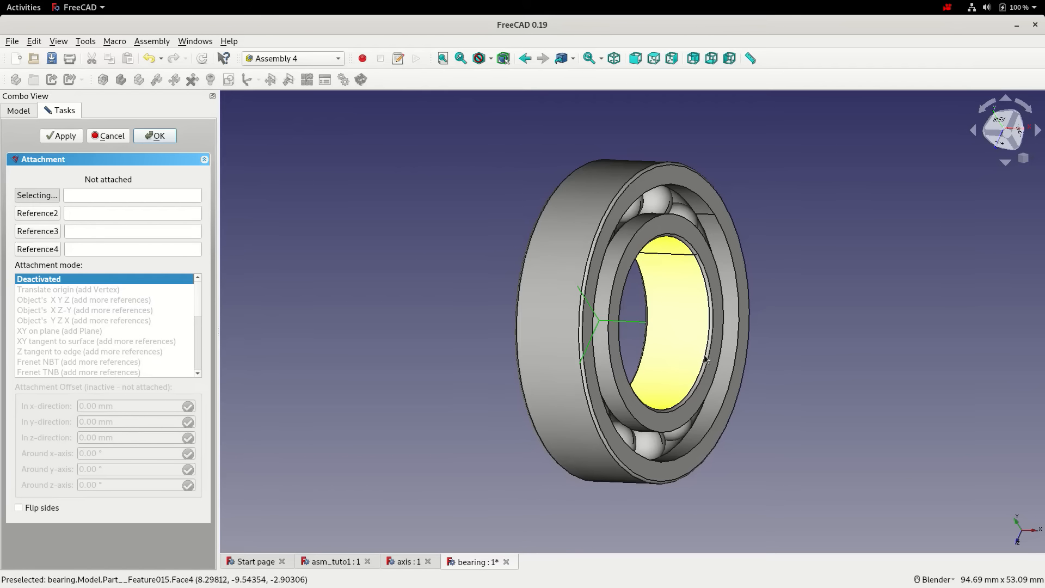
{"action": "left_click", "coordinate": [709, 361]}
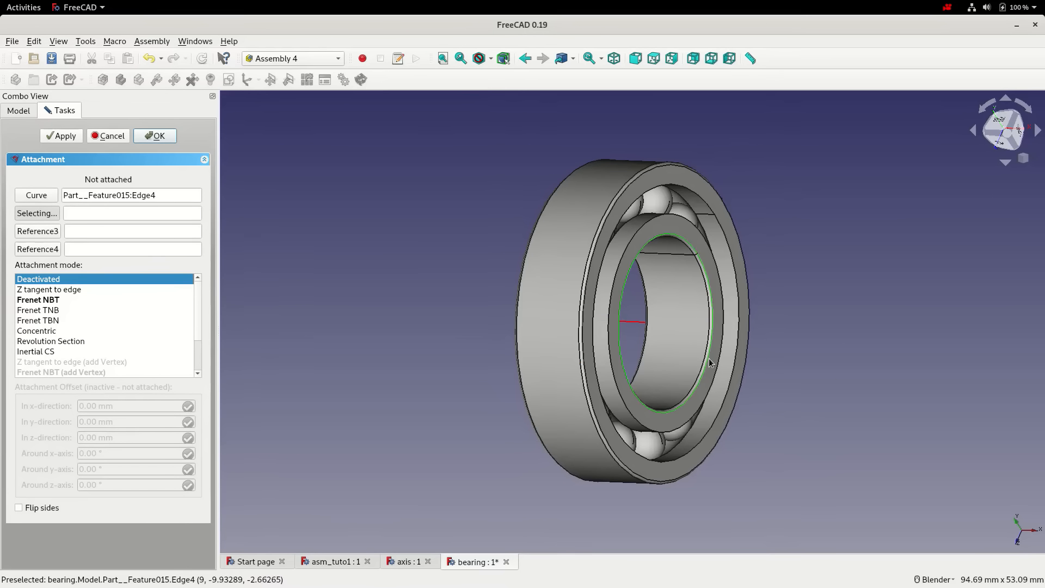
{"action": "left_click", "coordinate": [47, 331]}
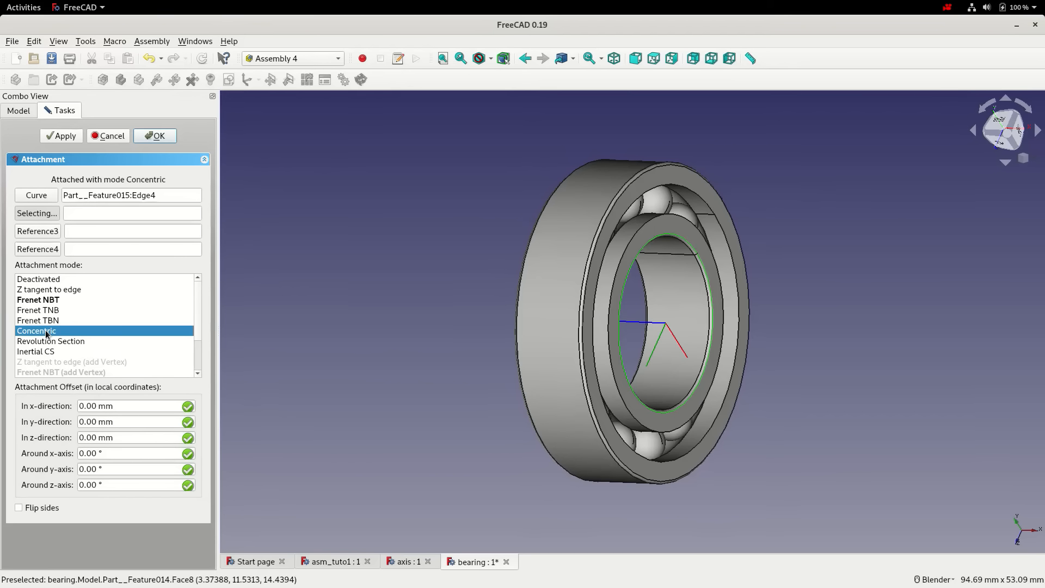
{"action": "left_click", "coordinate": [156, 137]}
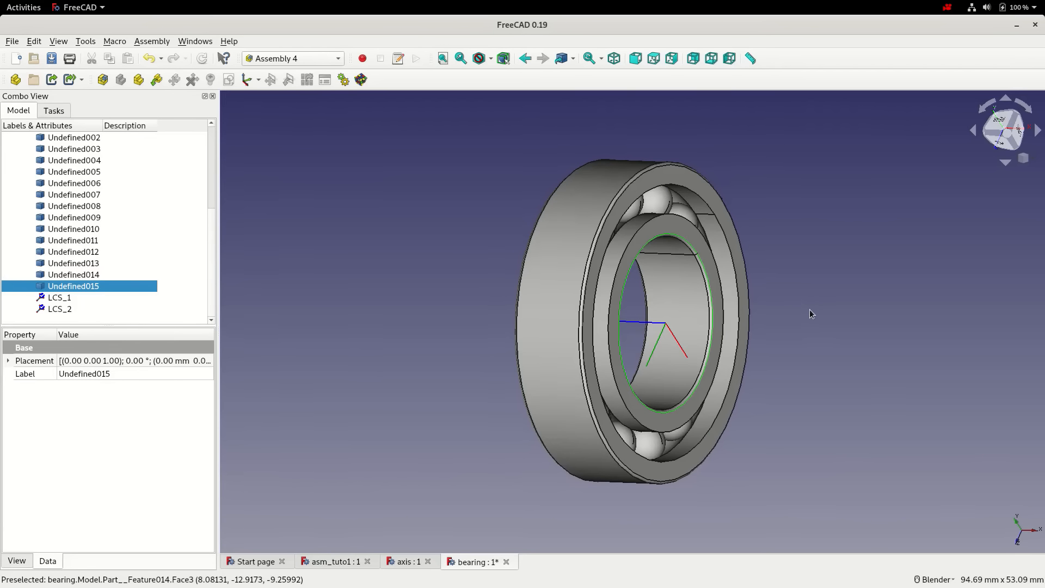
Save the bearing document with its two new coordinate systems
{"action": "left_click", "coordinate": [615, 58]}
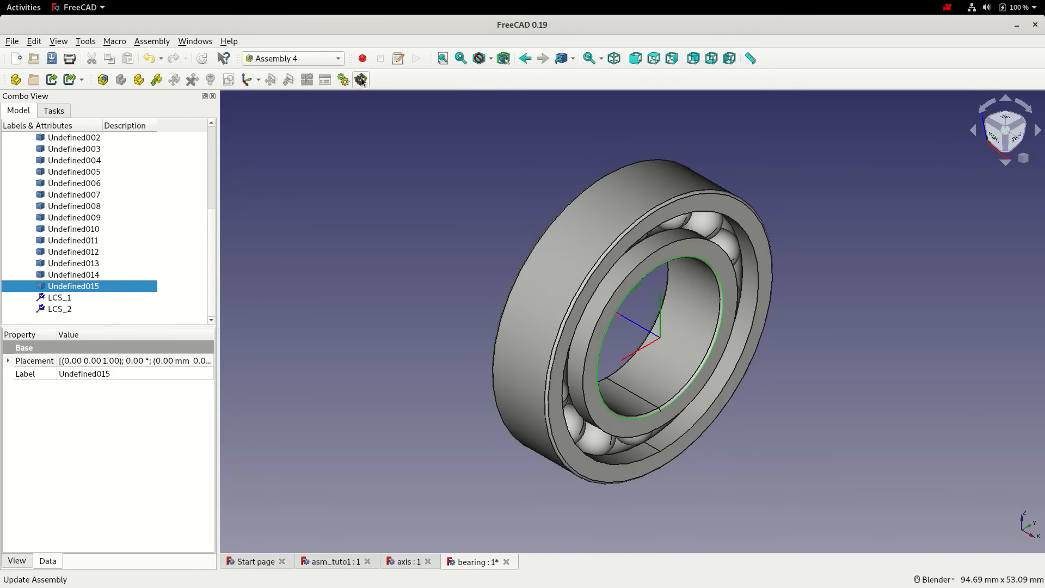
{"action": "left_click", "coordinate": [443, 59]}
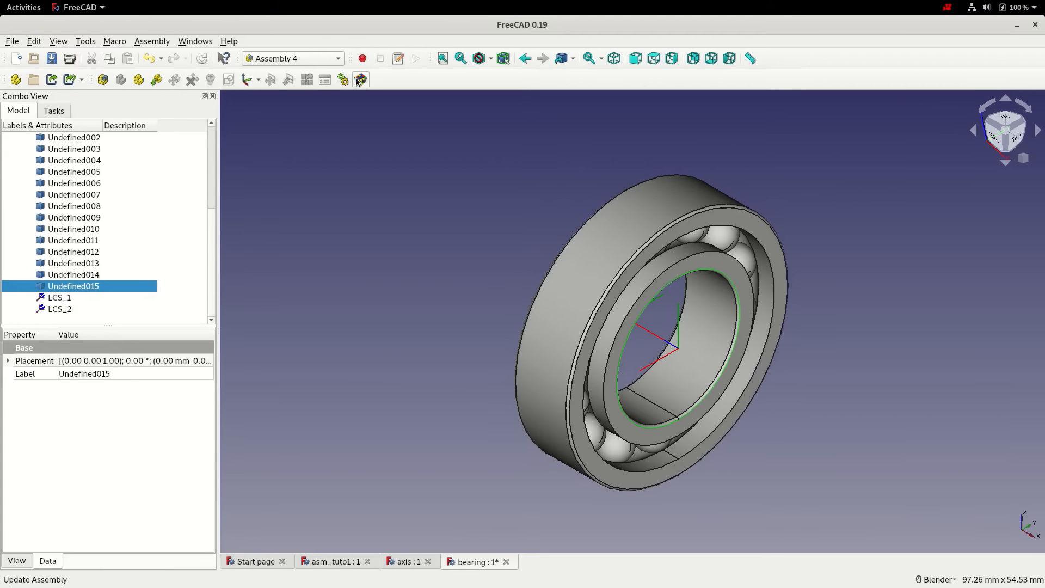
{"action": "left_click", "coordinate": [52, 57]}
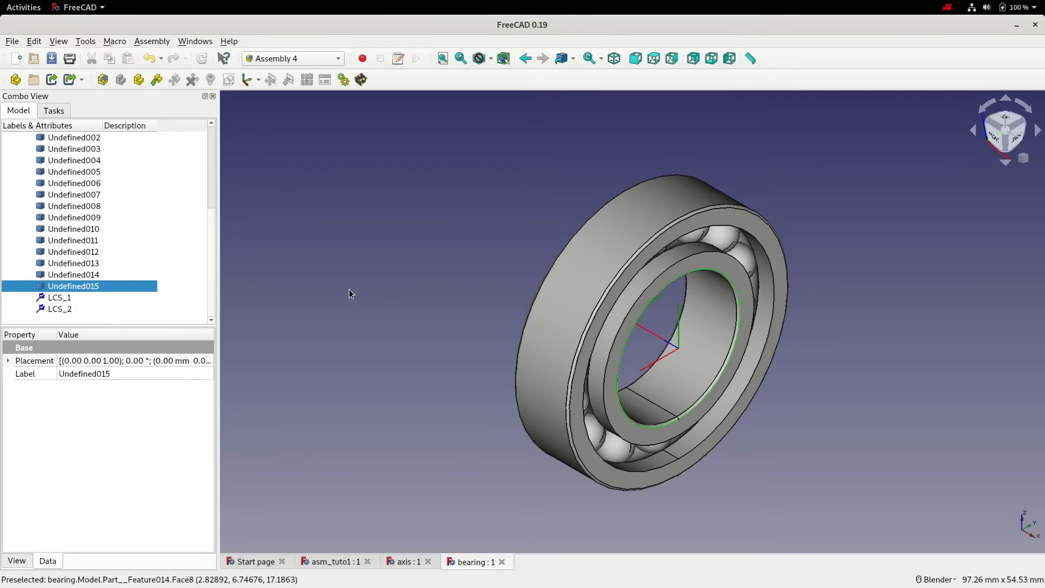
Switch to the asm_tuto1 document and insert a link to axis#Model under the name axis
{"action": "left_click", "coordinate": [333, 562]}
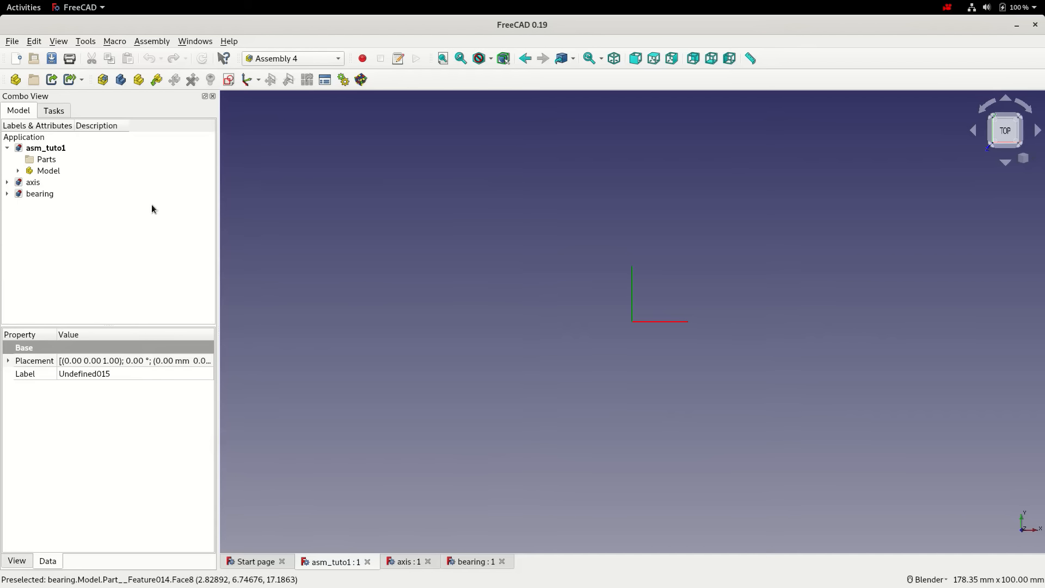
{"action": "left_click", "coordinate": [157, 81]}
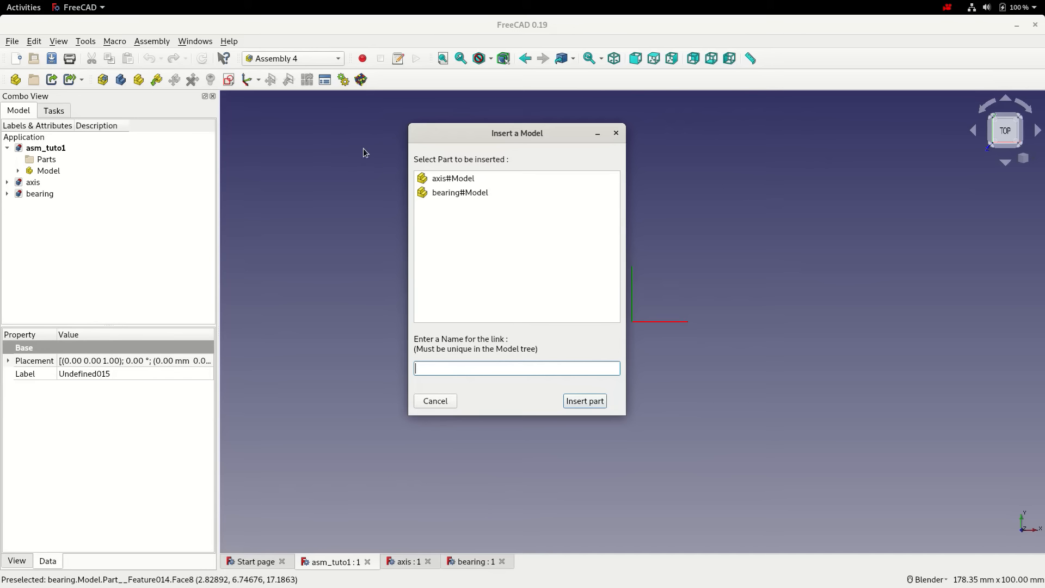
{"action": "left_click", "coordinate": [437, 180]}
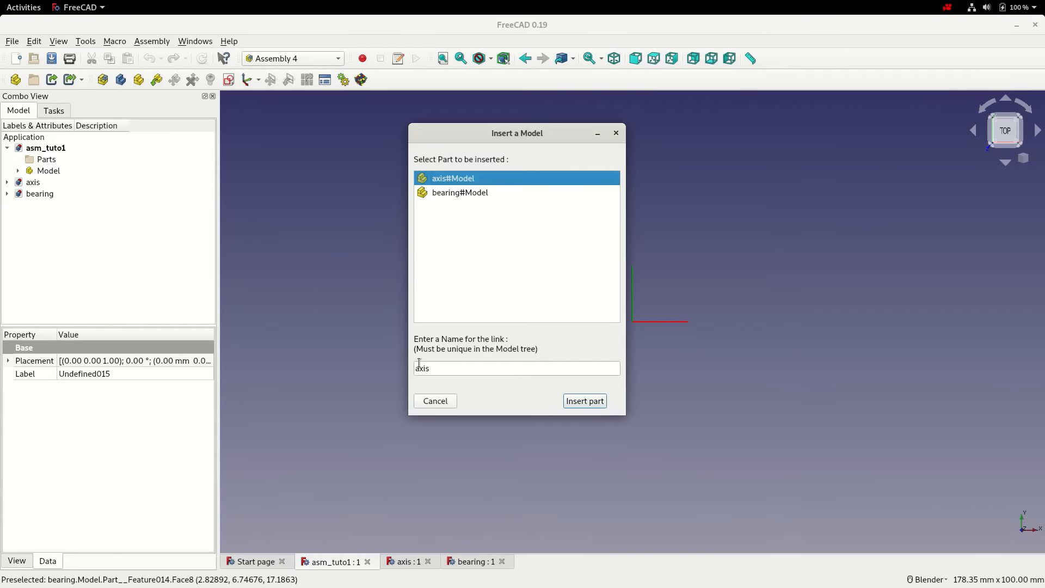
{"action": "left_click", "coordinate": [586, 402]}
Attach the axis link's LCS_Origin to the Parent Assembly's LCS_Origin, and save asm_tuto1 together with its dependent files
{"action": "left_click", "coordinate": [643, 139]}
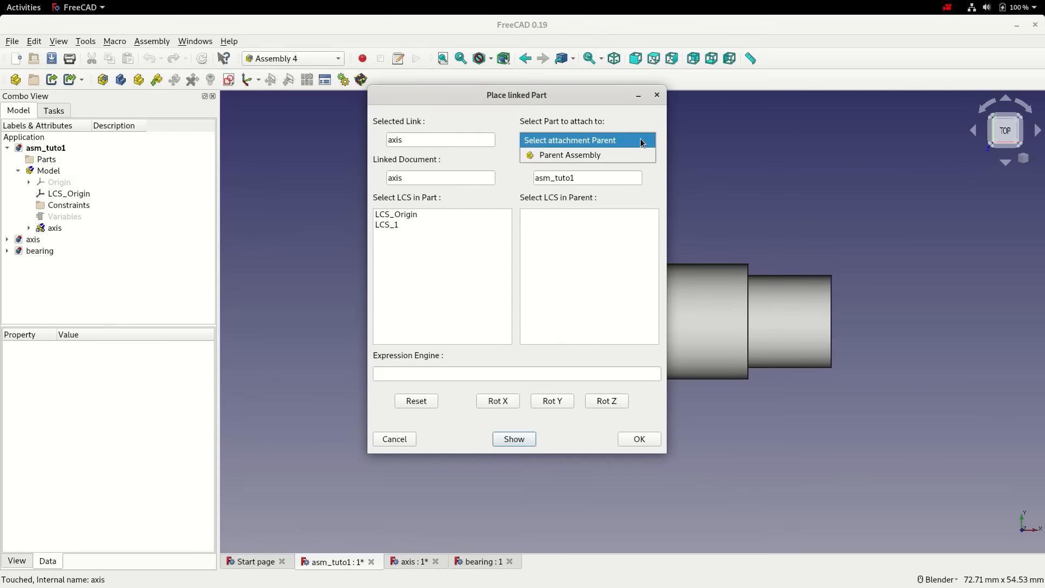
{"action": "left_click", "coordinate": [564, 157]}
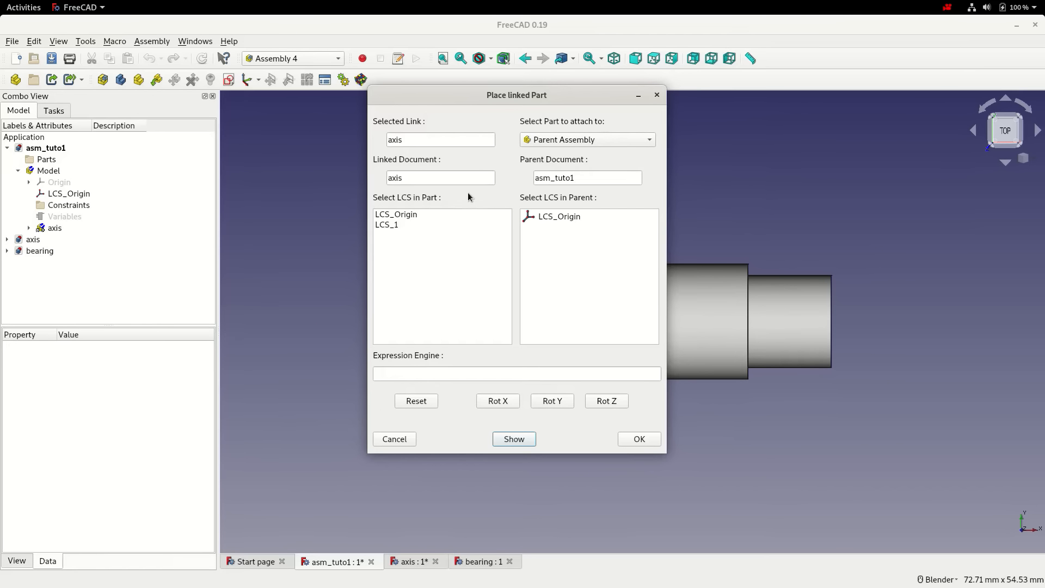
{"action": "left_click", "coordinate": [406, 214]}
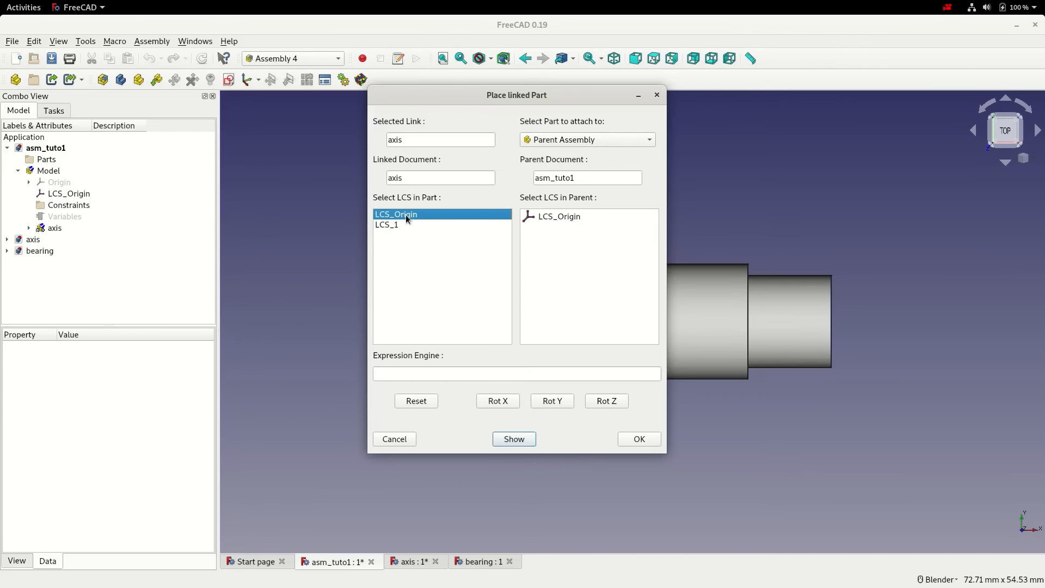
{"action": "left_click", "coordinate": [556, 216]}
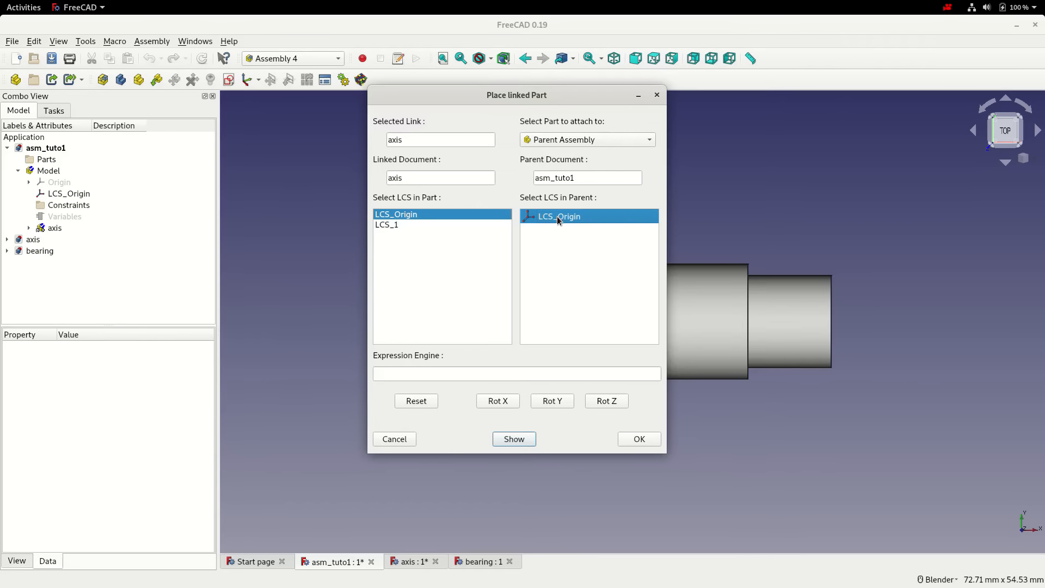
{"action": "left_click", "coordinate": [512, 439]}
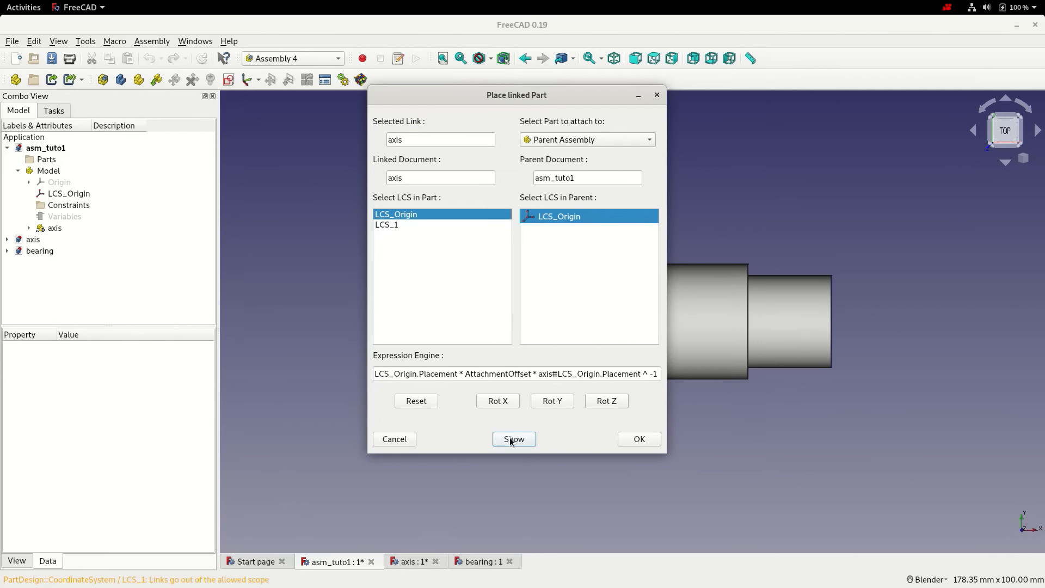
{"action": "left_click", "coordinate": [640, 439]}
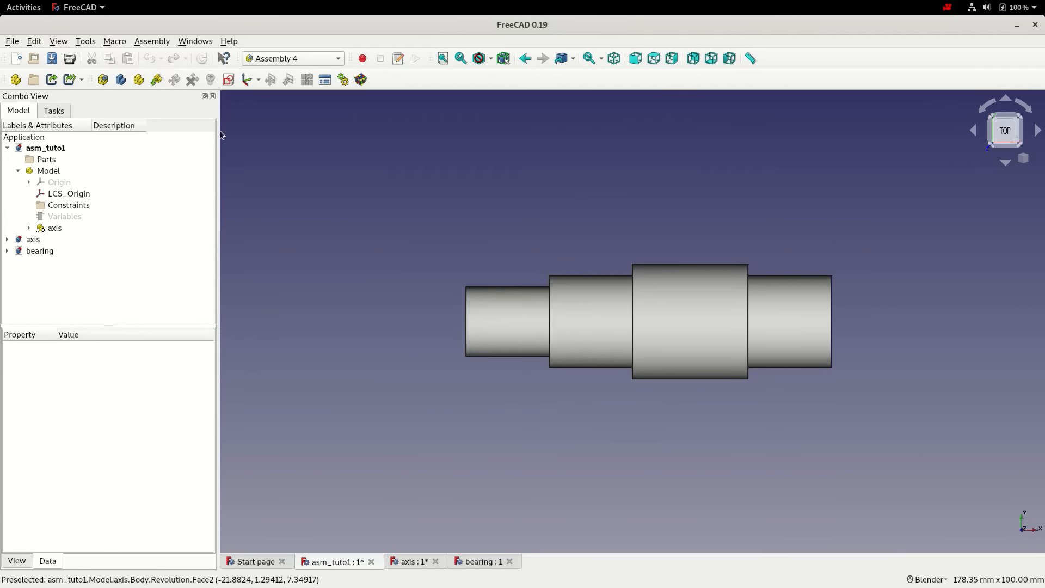
{"action": "left_click", "coordinate": [51, 59]}
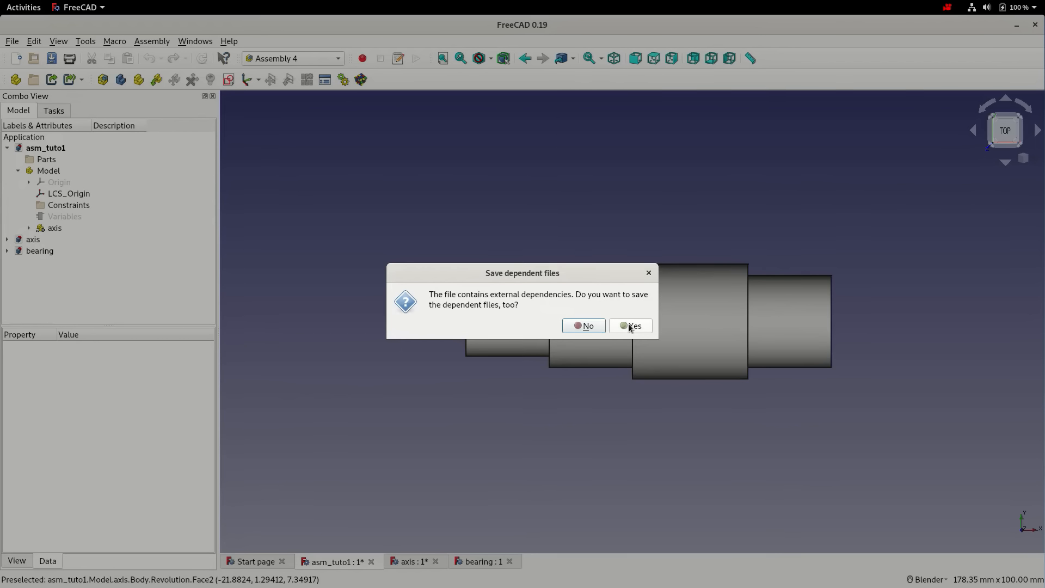
{"action": "left_click", "coordinate": [629, 326]}
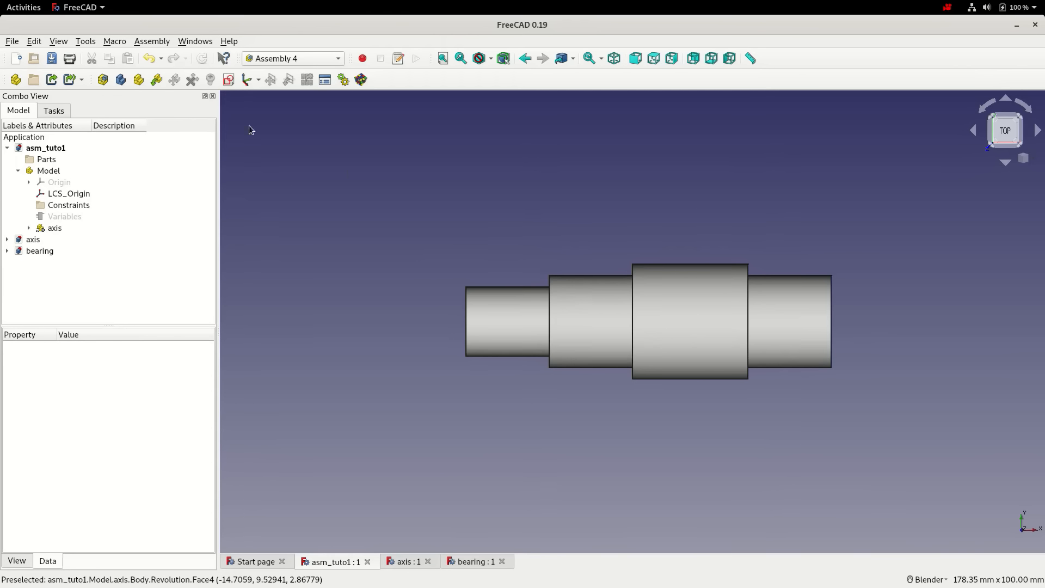
Insert a link to bearing#Model into the assembly under the name bearing_1
{"action": "left_click", "coordinate": [157, 80]}
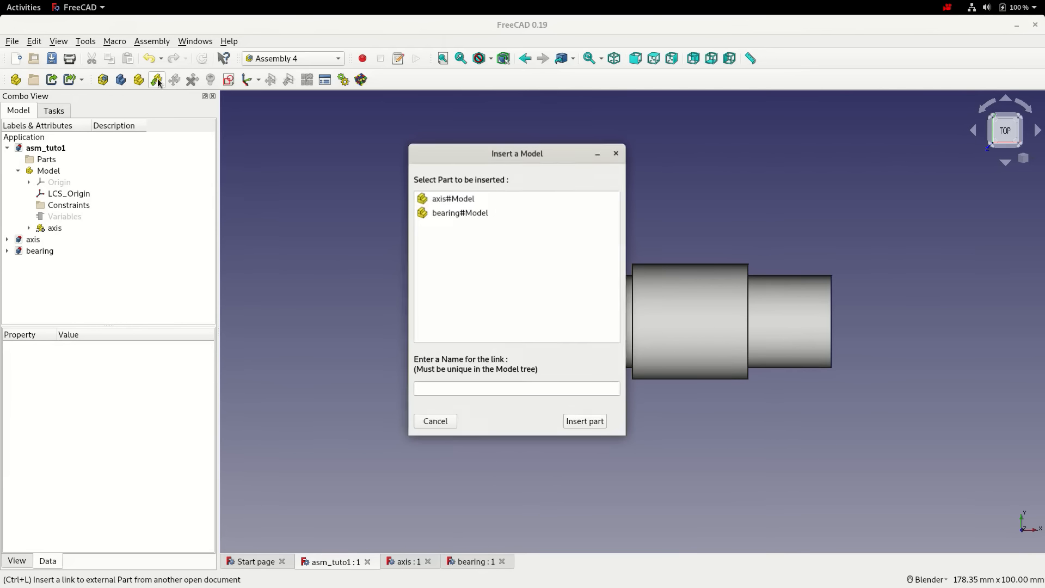
{"action": "left_click", "coordinate": [471, 212]}
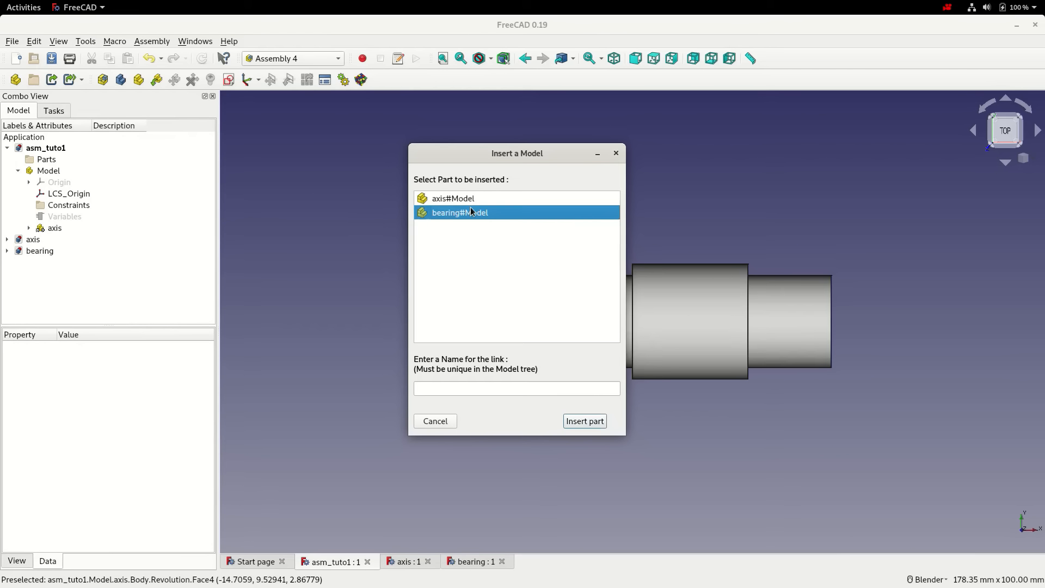
{"action": "left_click", "coordinate": [464, 388]}
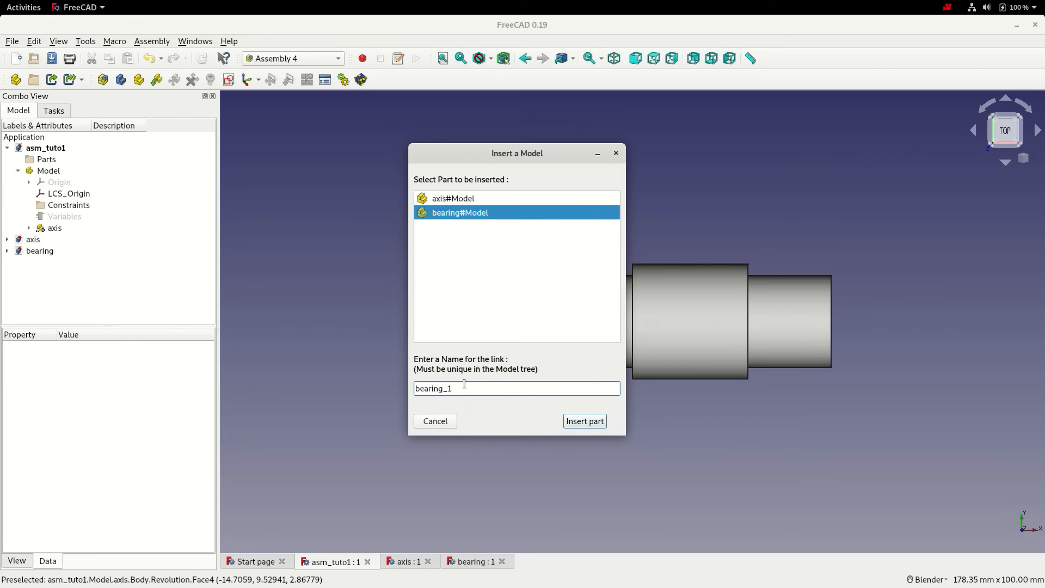
{"action": "left_click", "coordinate": [581, 421]}
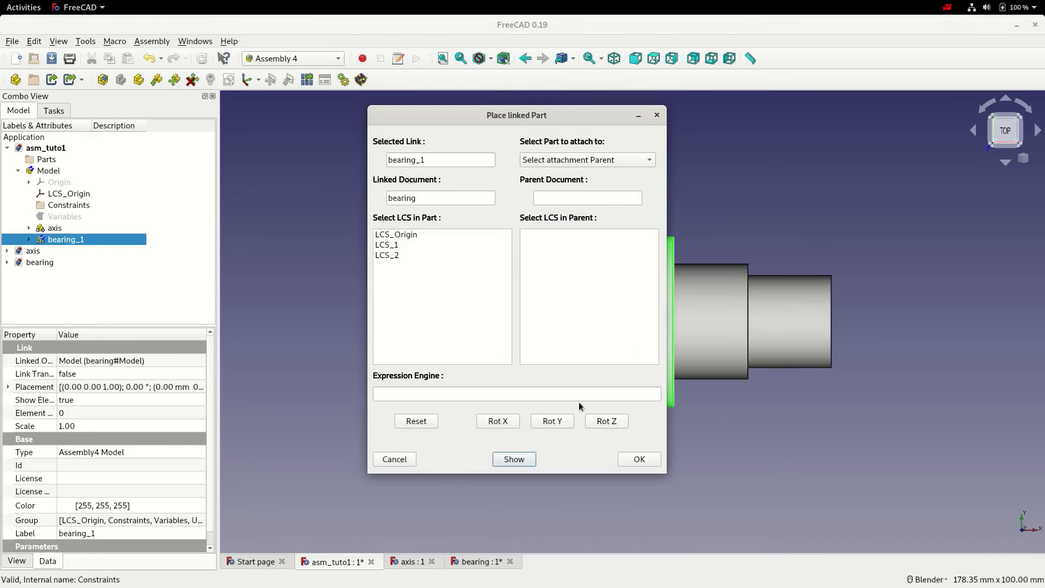
Attach bearing_1's LCS_1 to the axis link's LCS_Origin, rotated 90° about Y so the bearing sits coaxially on the shaft
{"action": "left_click_drag", "start_coordinate": [570, 118], "coordinate": [302, 127]}
{"action": "left_click", "coordinate": [354, 168]}
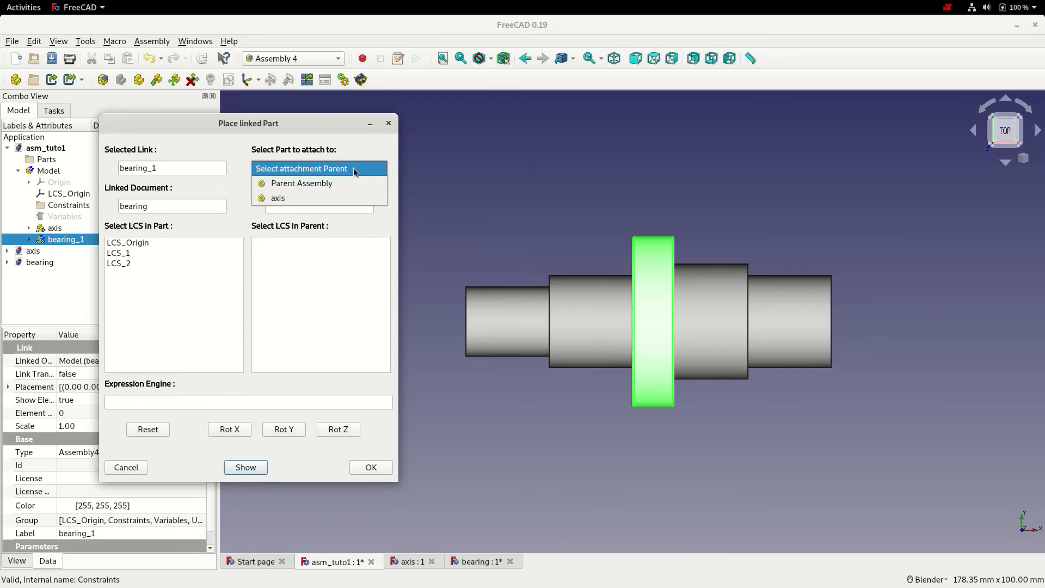
{"action": "left_click", "coordinate": [343, 198]}
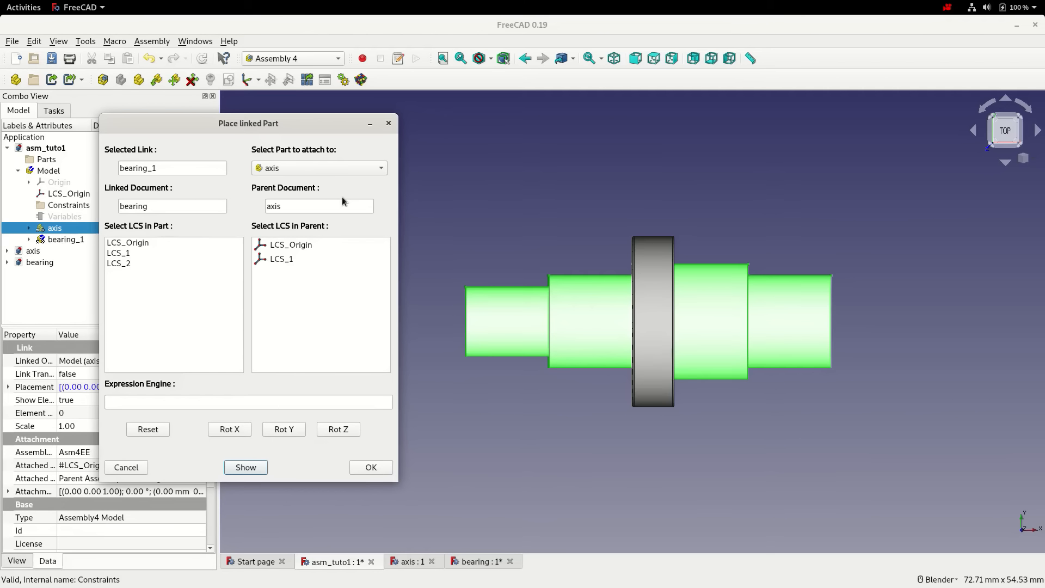
{"action": "left_click", "coordinate": [119, 253]}
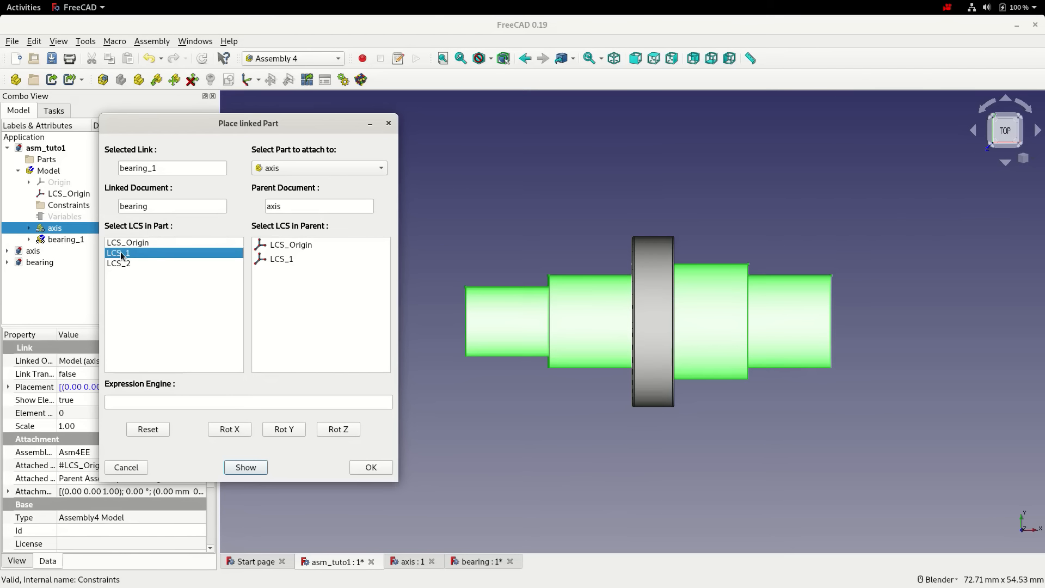
{"action": "left_click", "coordinate": [274, 247]}
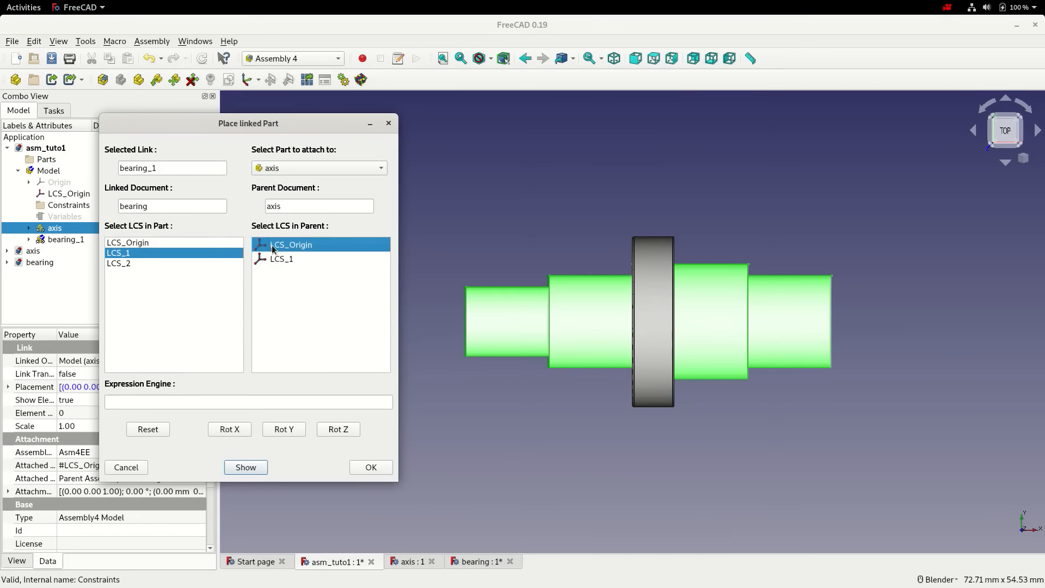
{"action": "left_click", "coordinate": [240, 468]}
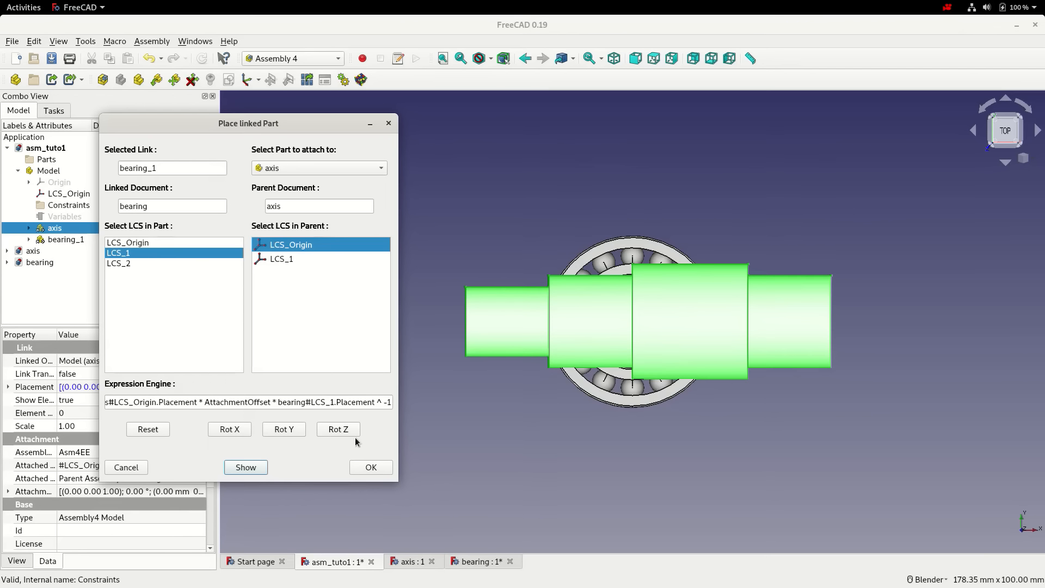
{"action": "left_click", "coordinate": [284, 430]}
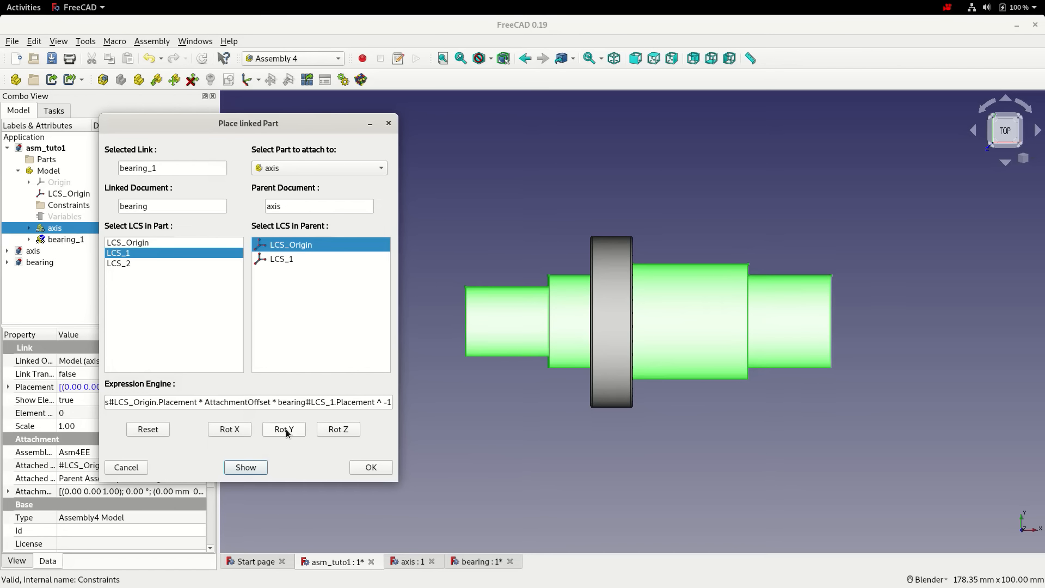
{"action": "left_click", "coordinate": [371, 468]}
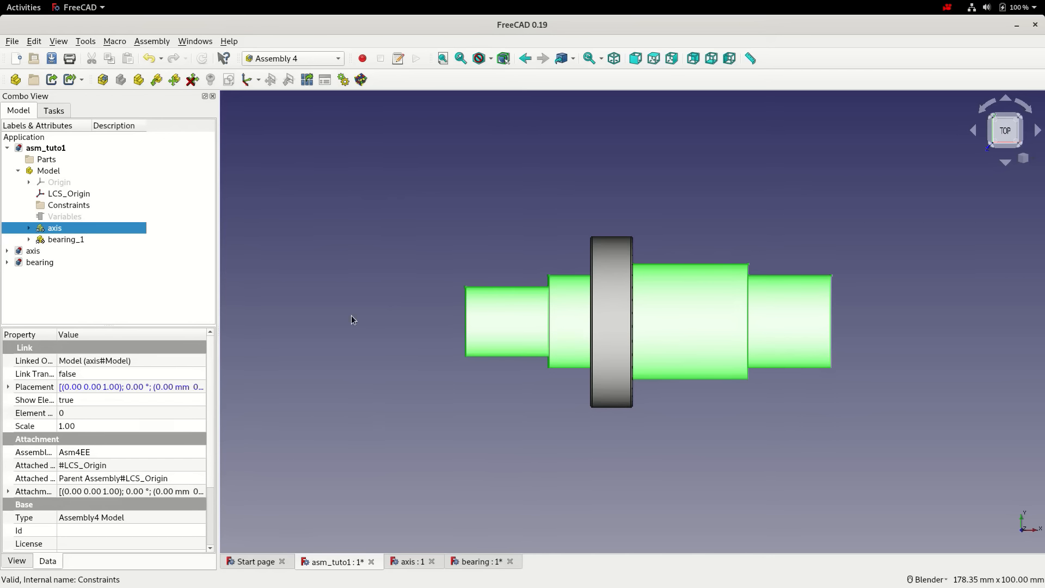
Insert a second link to bearing#Model into the assembly under the name bearing_2
{"action": "left_click", "coordinate": [156, 81]}
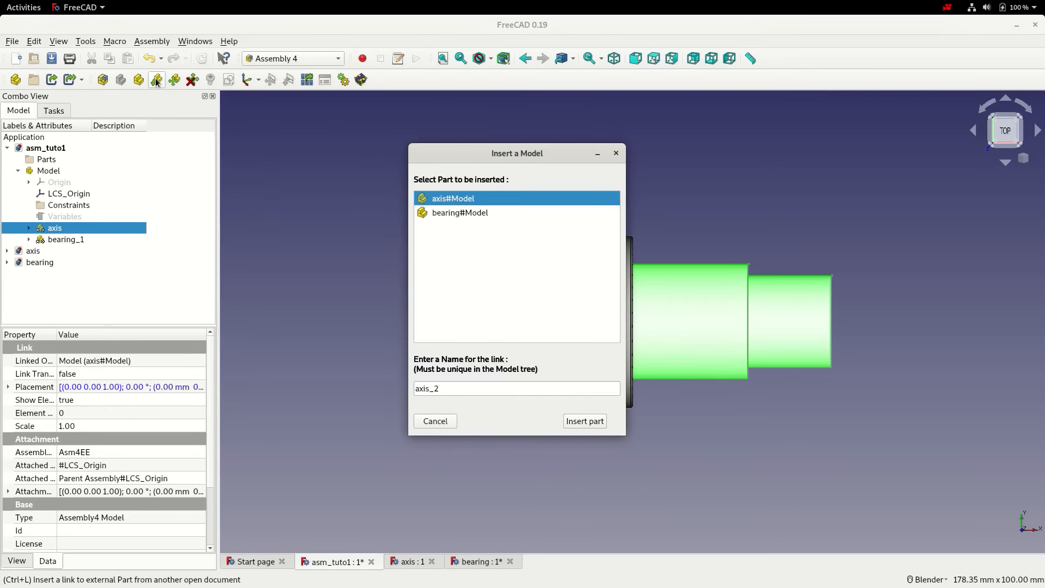
{"action": "left_click", "coordinate": [457, 212]}
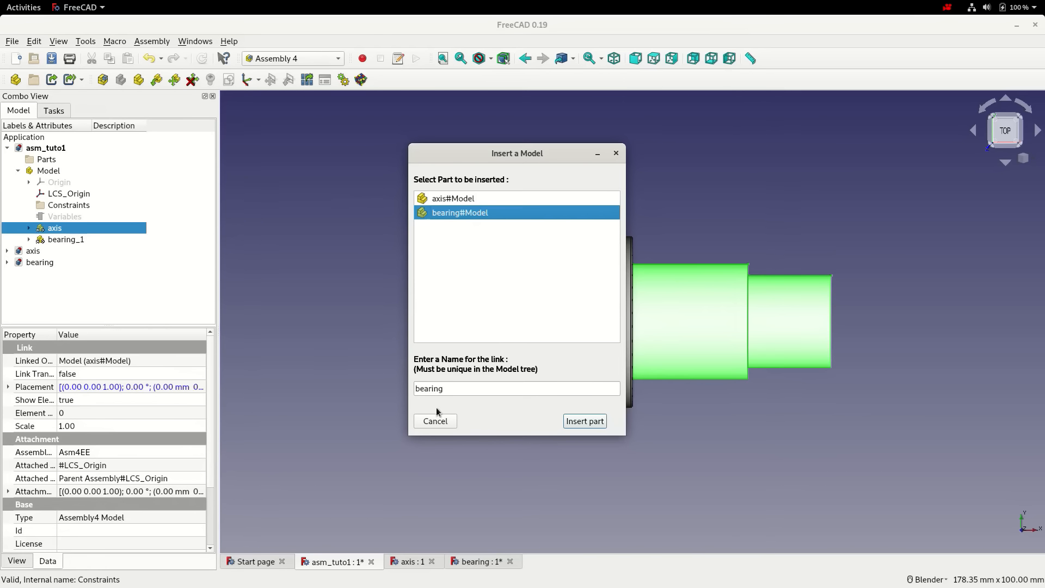
{"action": "left_click", "coordinate": [458, 388]}
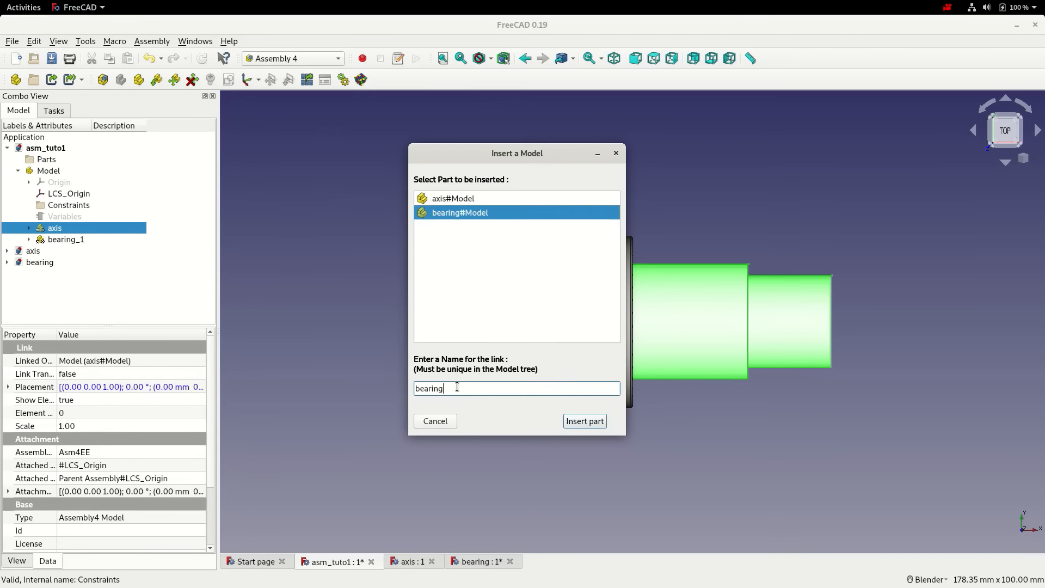
{"action": "type", "text": "_2"}
{"action": "left_click", "coordinate": [579, 421]}
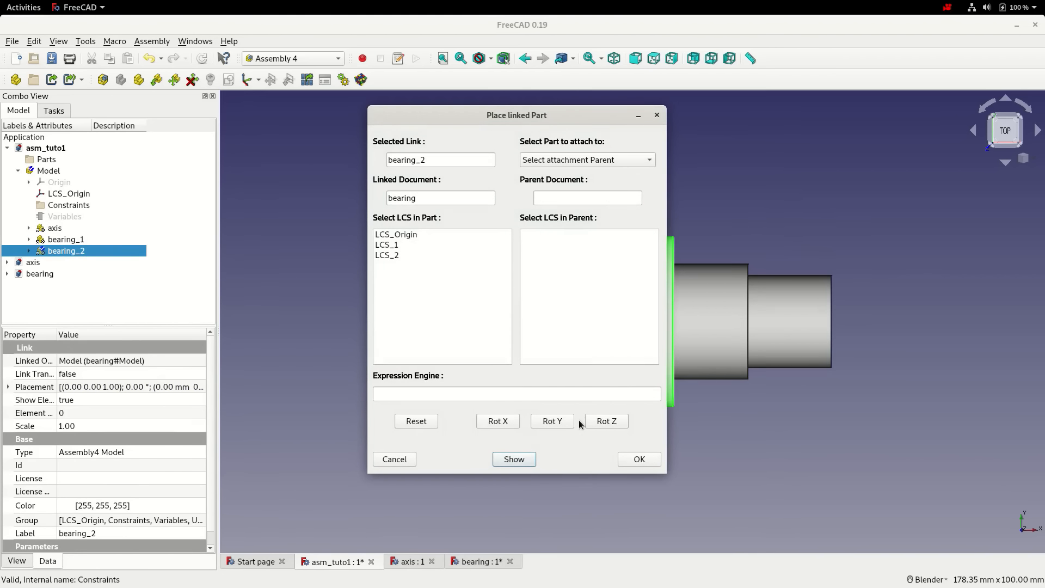
Attach bearing_2's LCS_1 to LCS_2 of bearing_1, and save asm_tuto1 together with its dependent files
{"action": "left_click_drag", "start_coordinate": [578, 117], "coordinate": [342, 112]}
{"action": "left_click", "coordinate": [373, 155]}
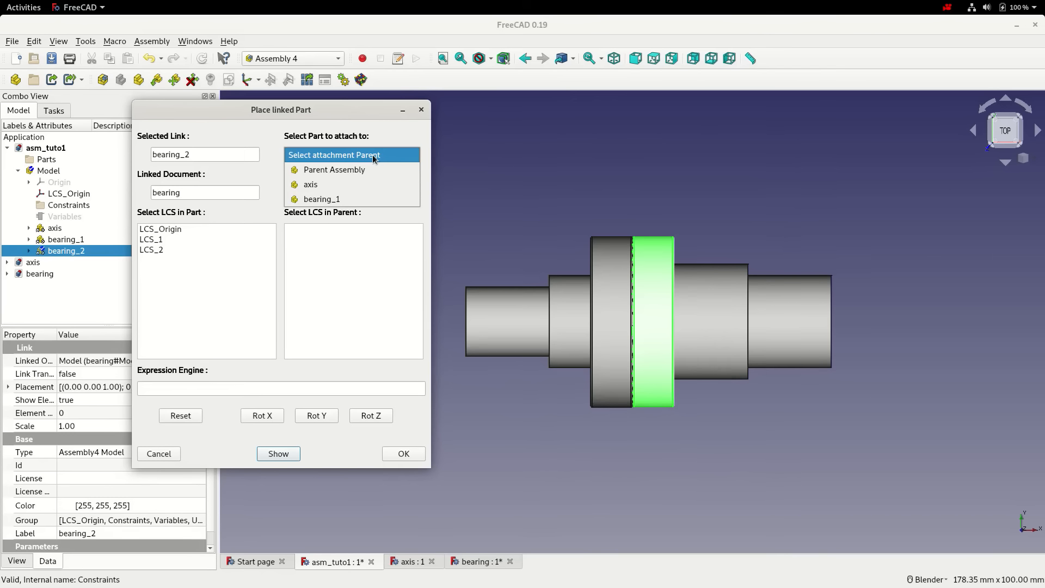
{"action": "left_click", "coordinate": [346, 199]}
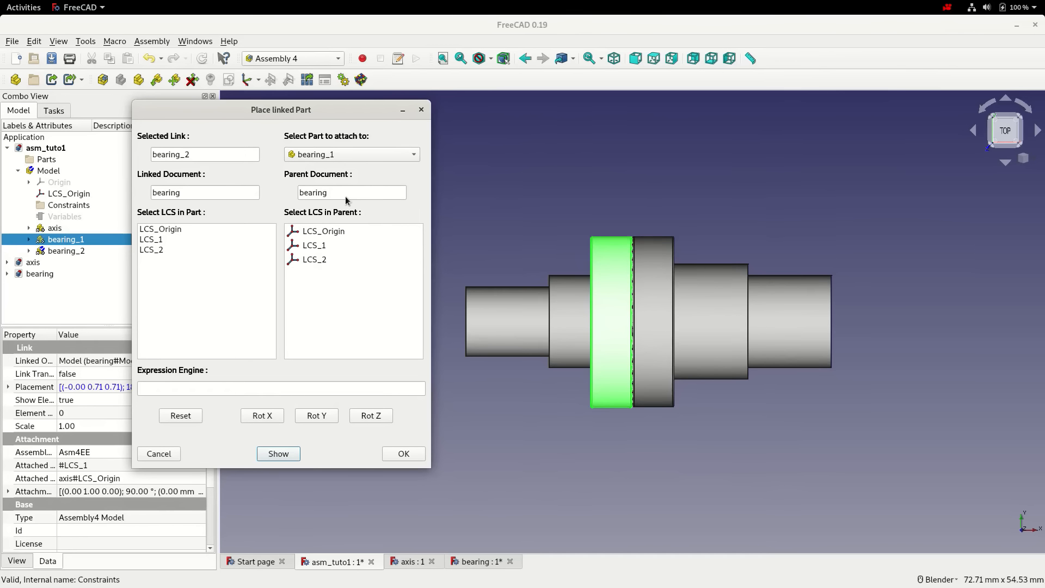
{"action": "left_click", "coordinate": [159, 240]}
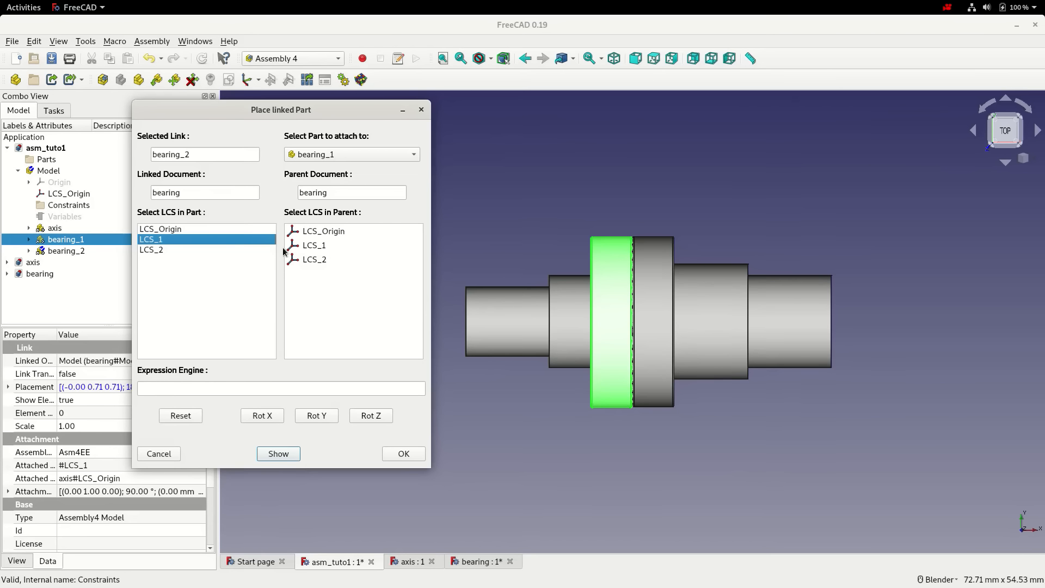
{"action": "left_click", "coordinate": [308, 260]}
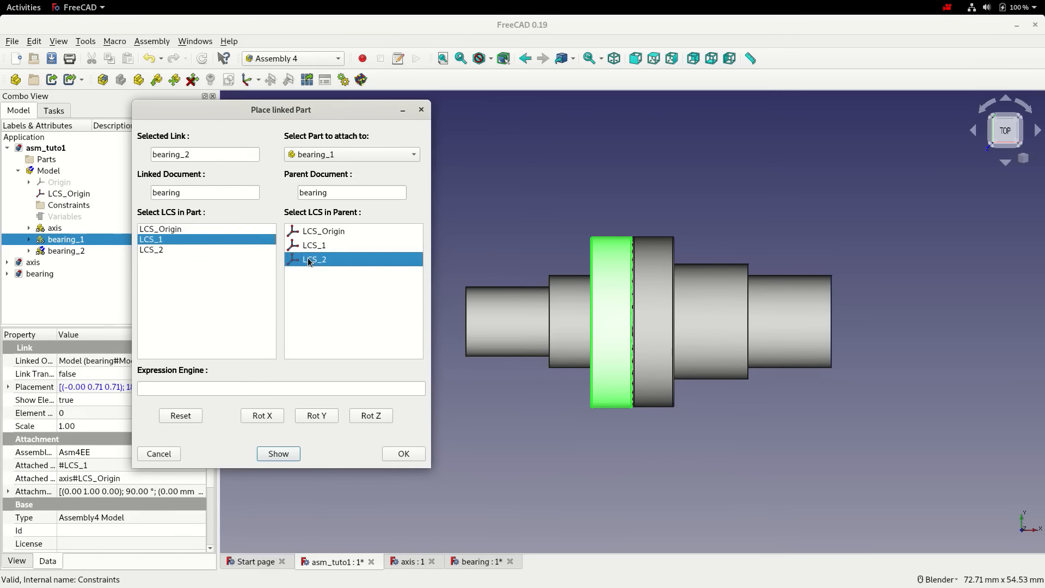
{"action": "left_click", "coordinate": [279, 454]}
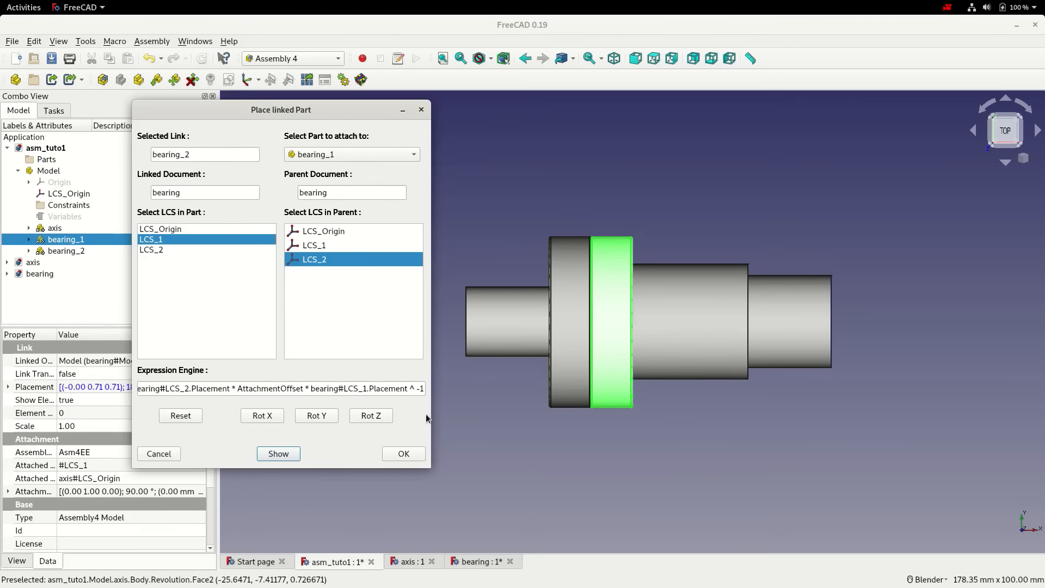
{"action": "left_click", "coordinate": [401, 454]}
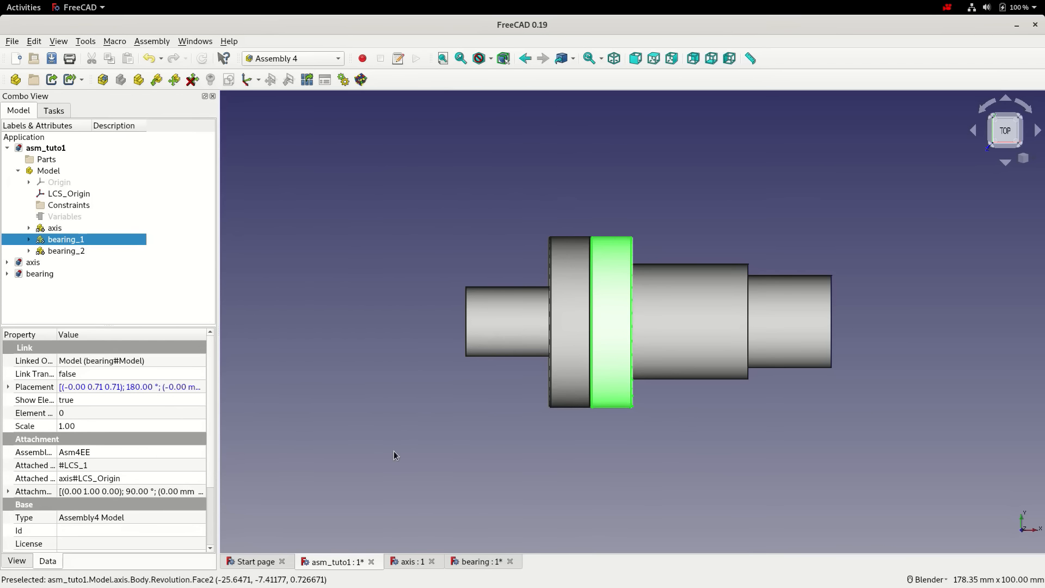
{"action": "left_click", "coordinate": [52, 58]}
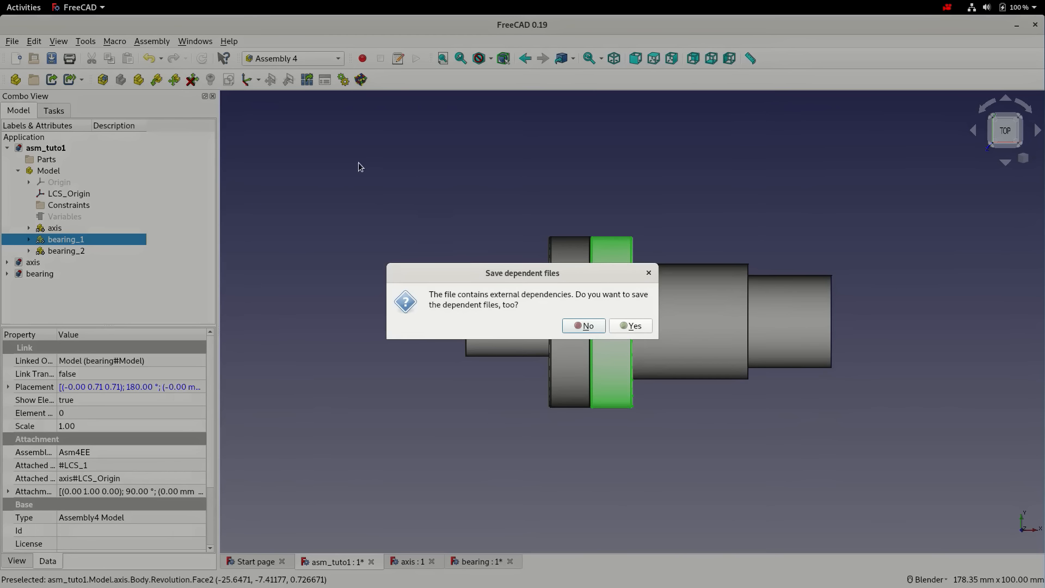
{"action": "left_click", "coordinate": [630, 326]}
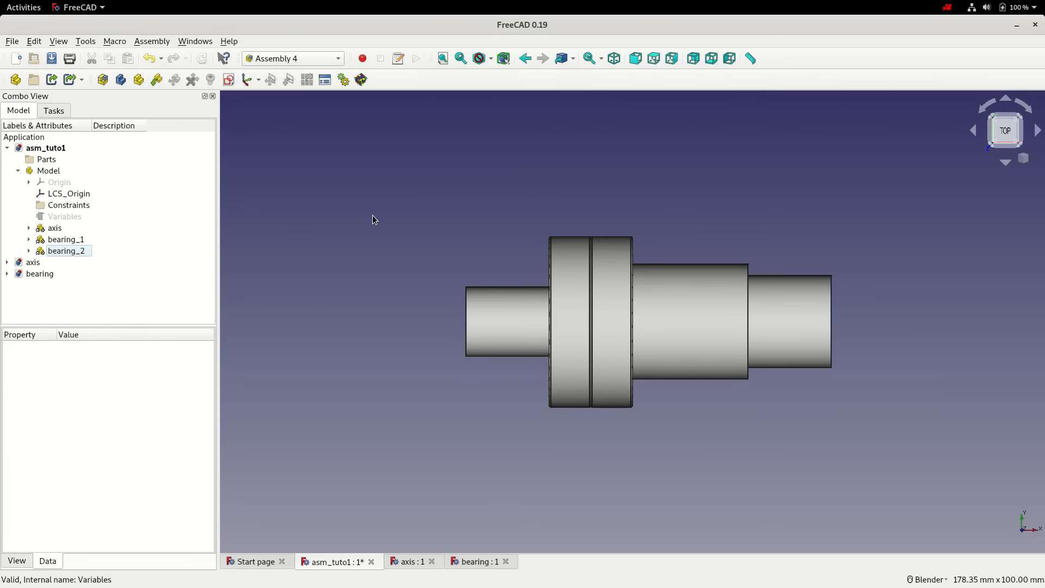
Insert a third link to bearing#Model into the assembly under the name bearing_3
{"action": "left_click", "coordinate": [156, 80]}
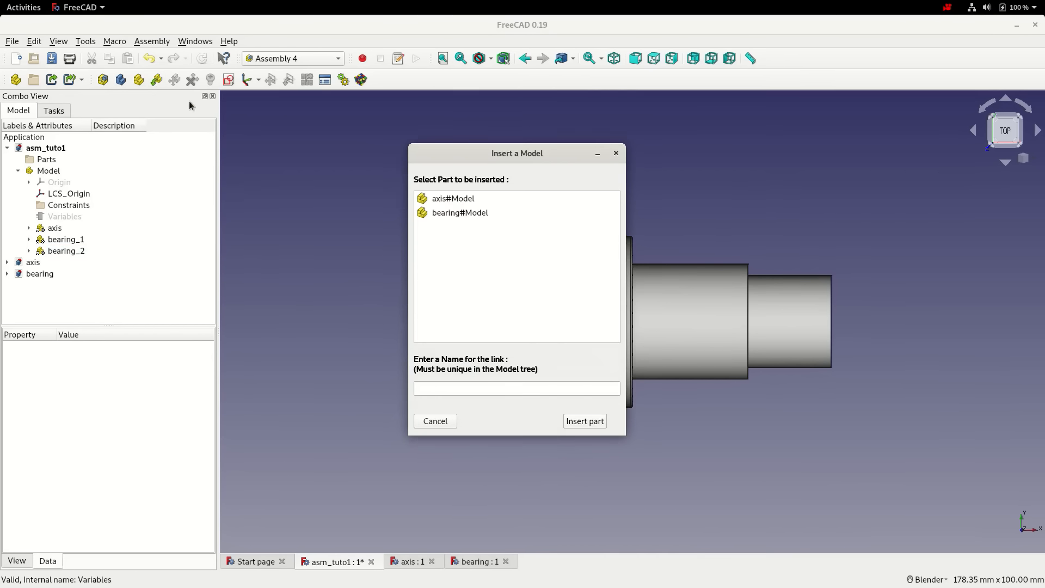
{"action": "left_click", "coordinate": [451, 212]}
{"action": "left_click", "coordinate": [463, 385]}
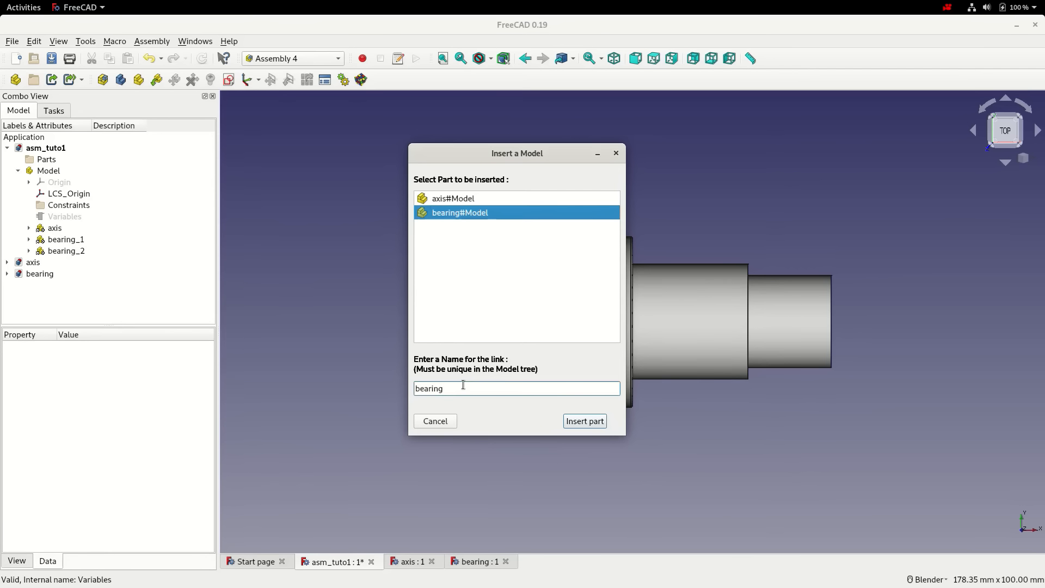
{"action": "type", "text": "_3"}
{"action": "left_click", "coordinate": [585, 421]}
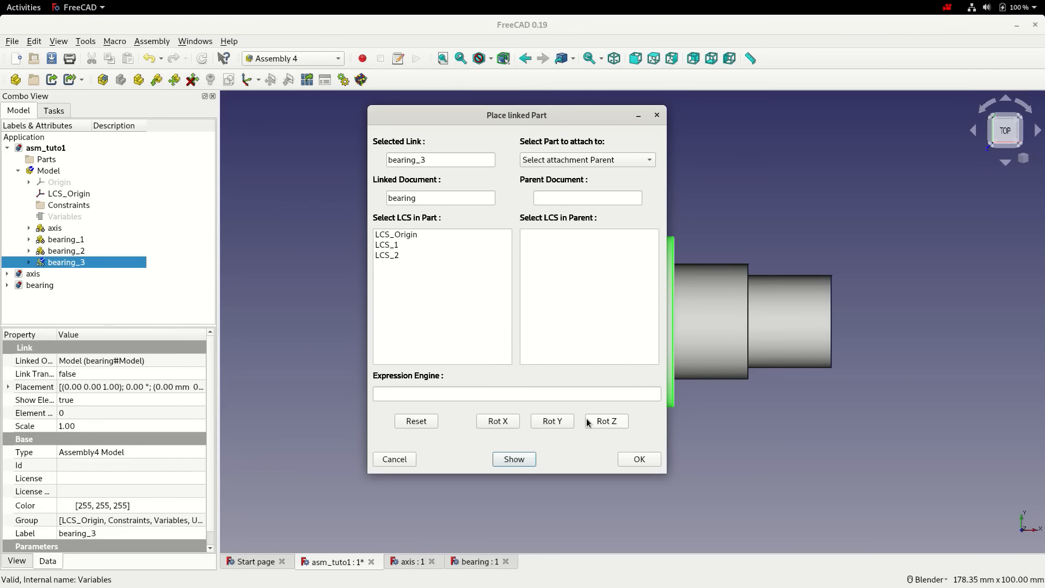
Attach bearing_3's LCS_1 to the axis link's LCS_1, rotated 180° about Y to face outward from the shaft shoulder
{"action": "left_click_drag", "start_coordinate": [575, 118], "coordinate": [353, 128]}
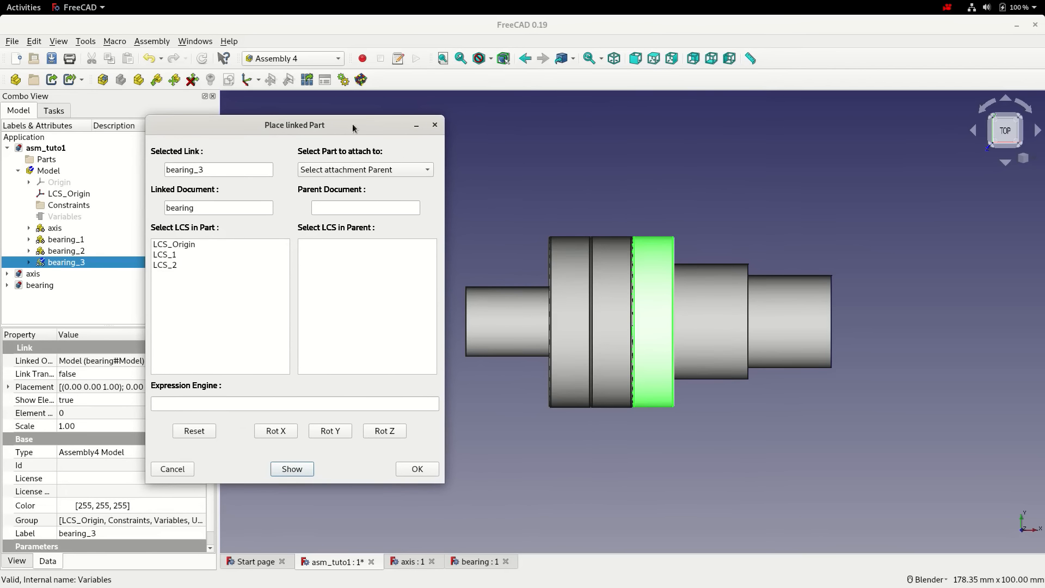
{"action": "left_click", "coordinate": [401, 170]}
{"action": "left_click", "coordinate": [381, 198]}
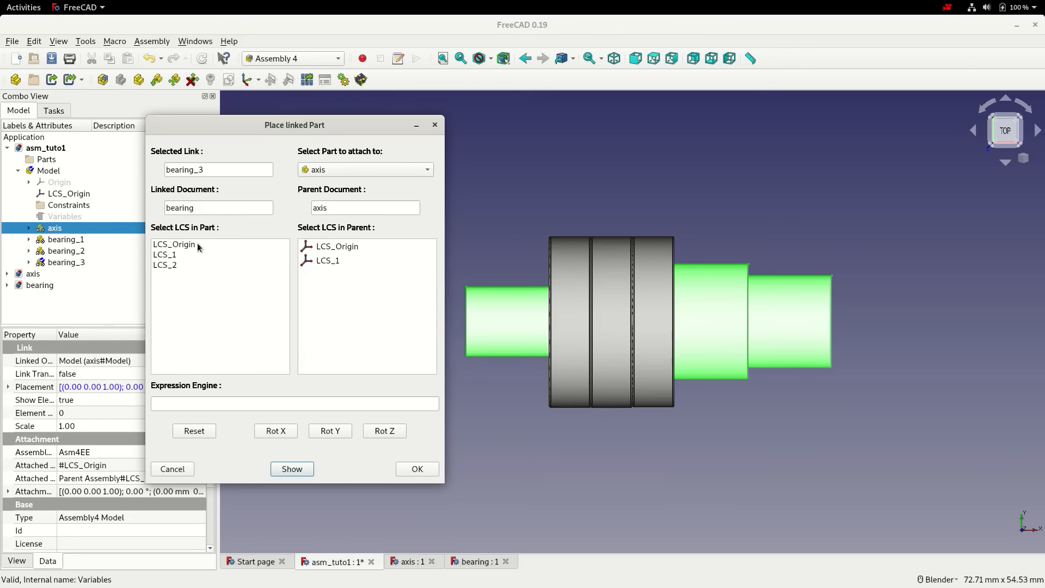
{"action": "left_click", "coordinate": [167, 255]}
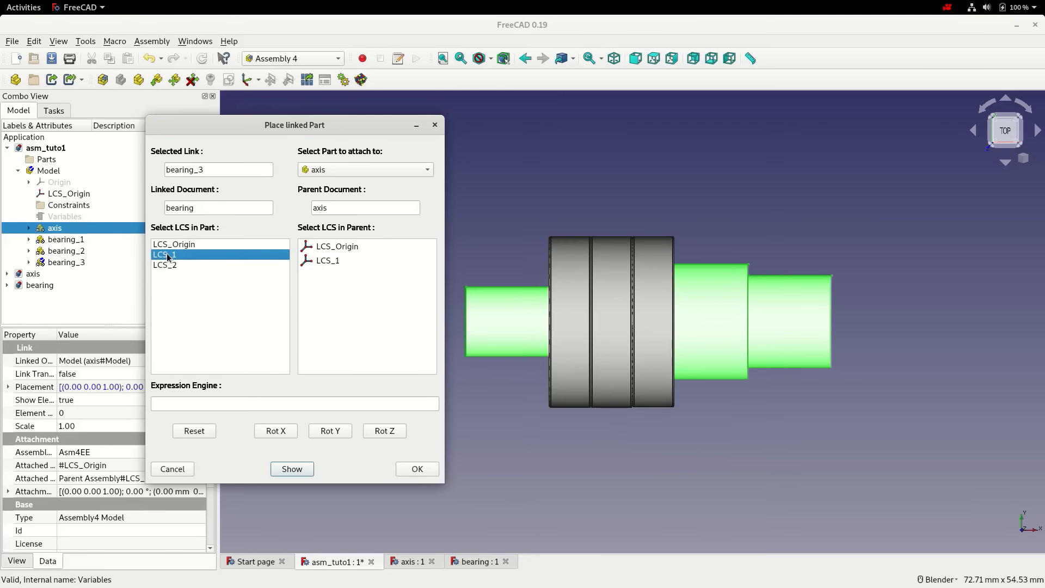
{"action": "left_click", "coordinate": [322, 261]}
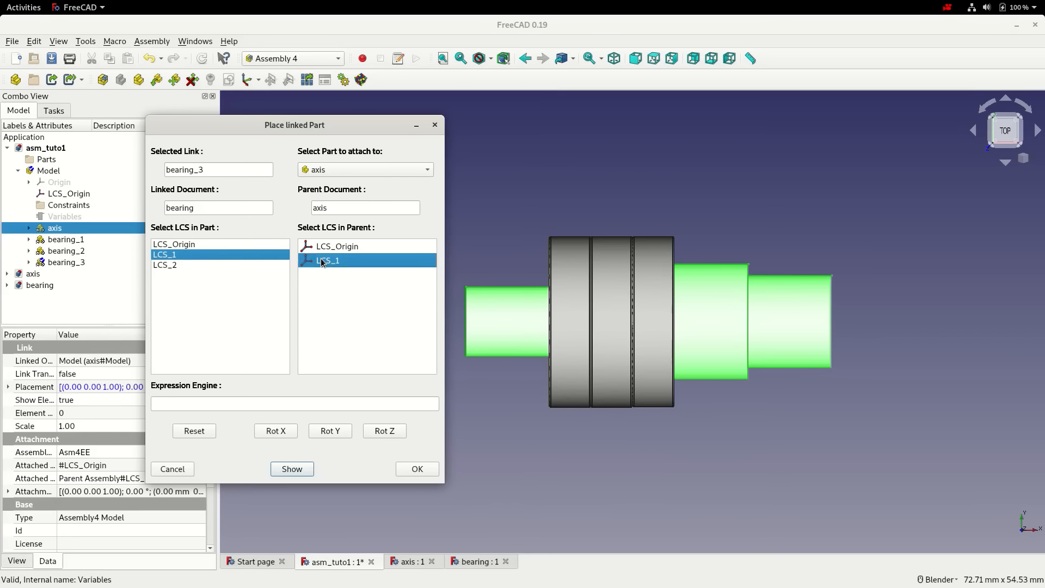
{"action": "left_click", "coordinate": [298, 469]}
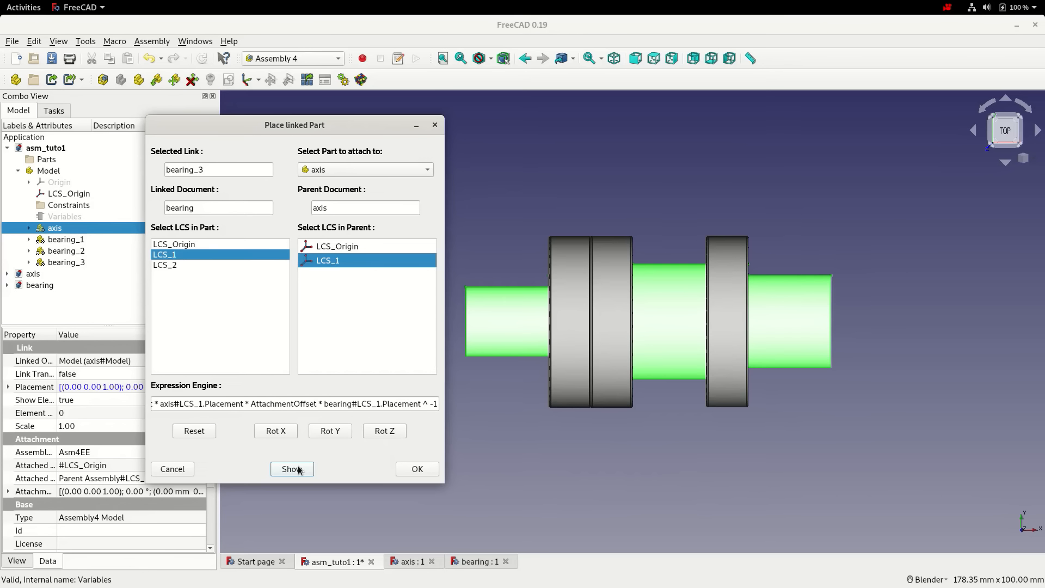
{"action": "left_click", "coordinate": [328, 430]}
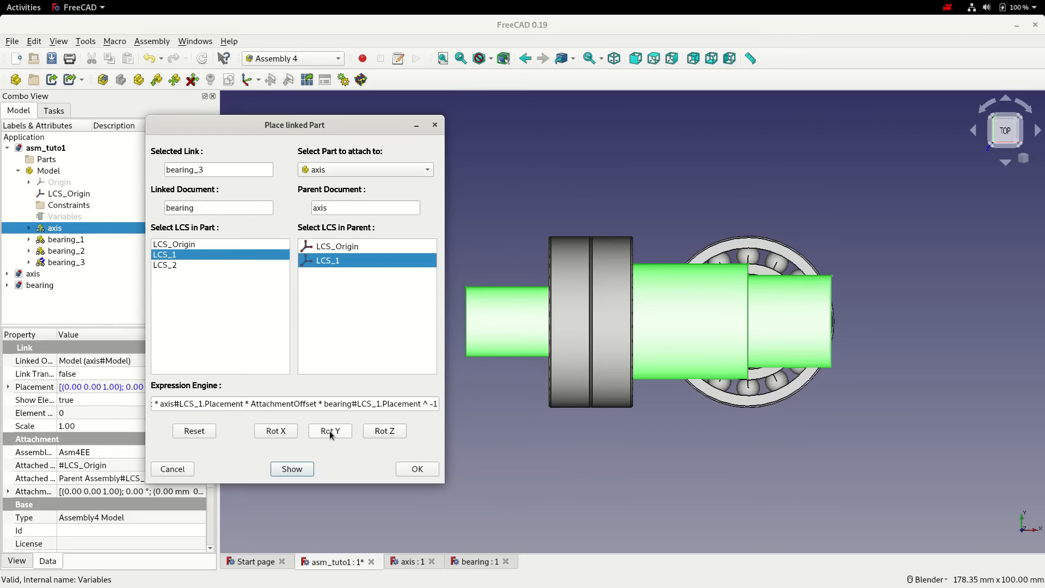
{"action": "left_click", "coordinate": [329, 430]}
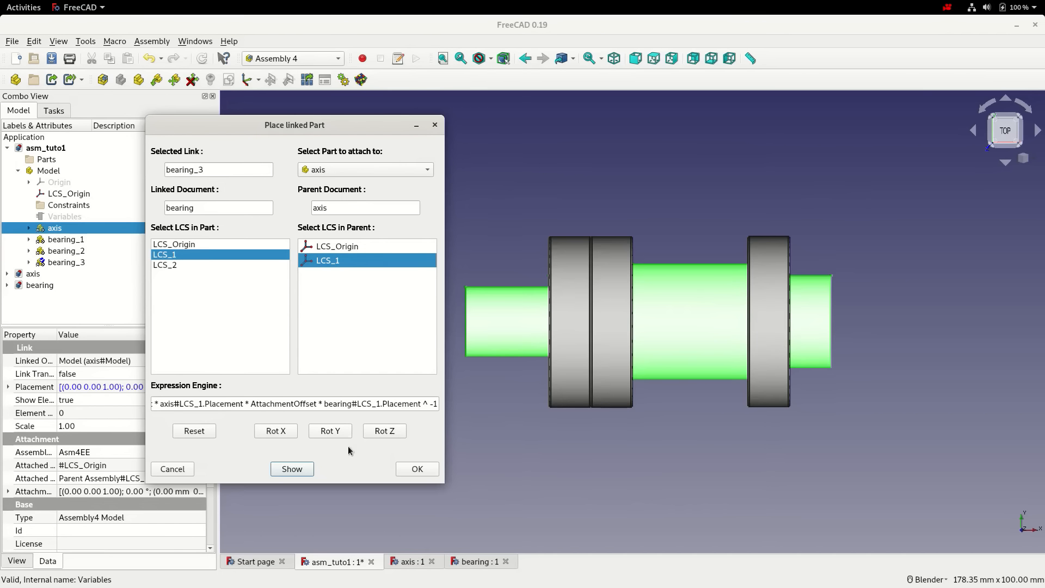
{"action": "left_click", "coordinate": [415, 469]}
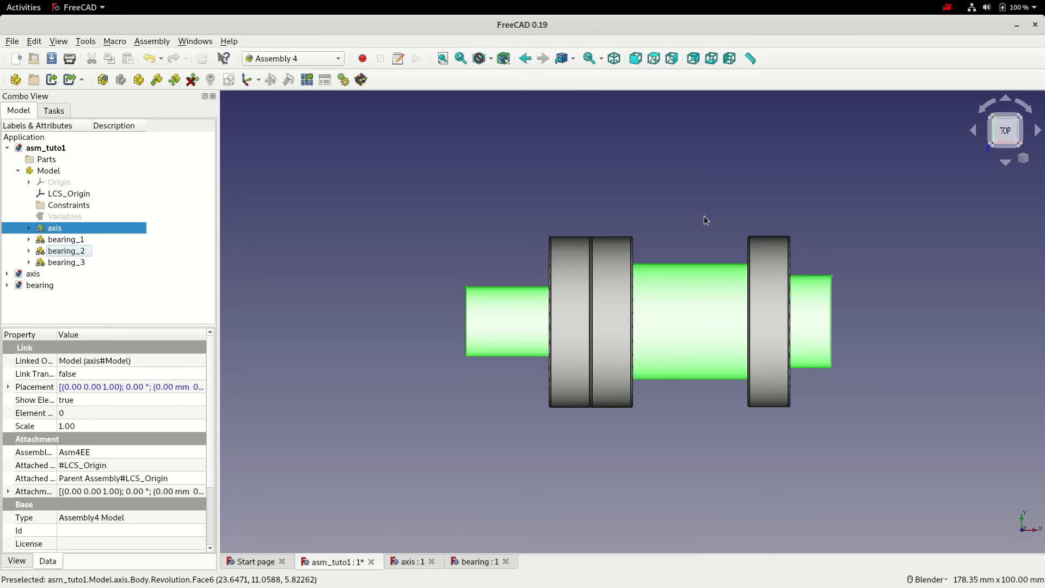
Set the z position of bearing_3's attachment offset to 2 mm
{"action": "left_click", "coordinate": [70, 263]}
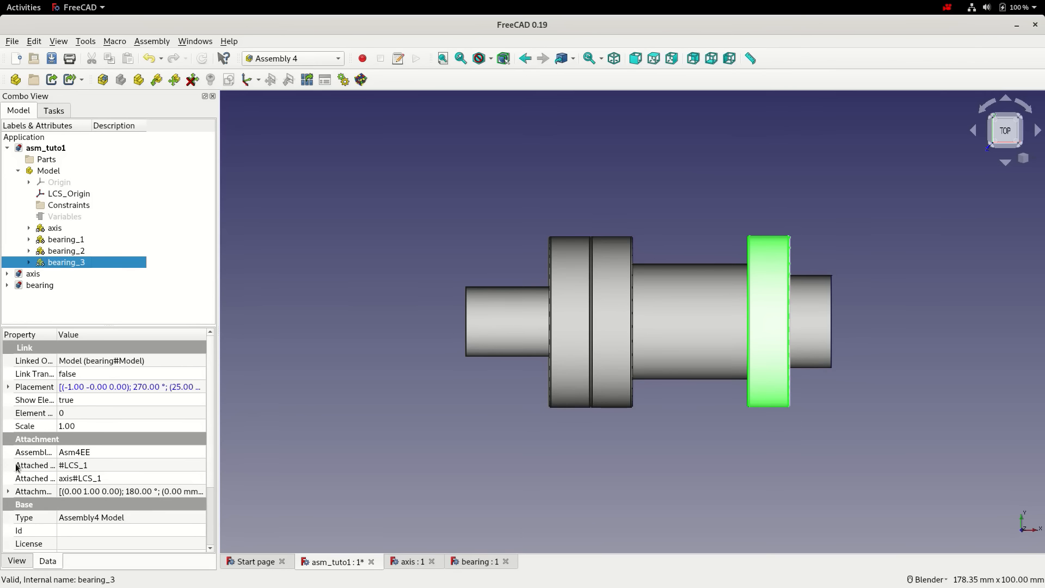
{"action": "left_click", "coordinate": [7, 492]}
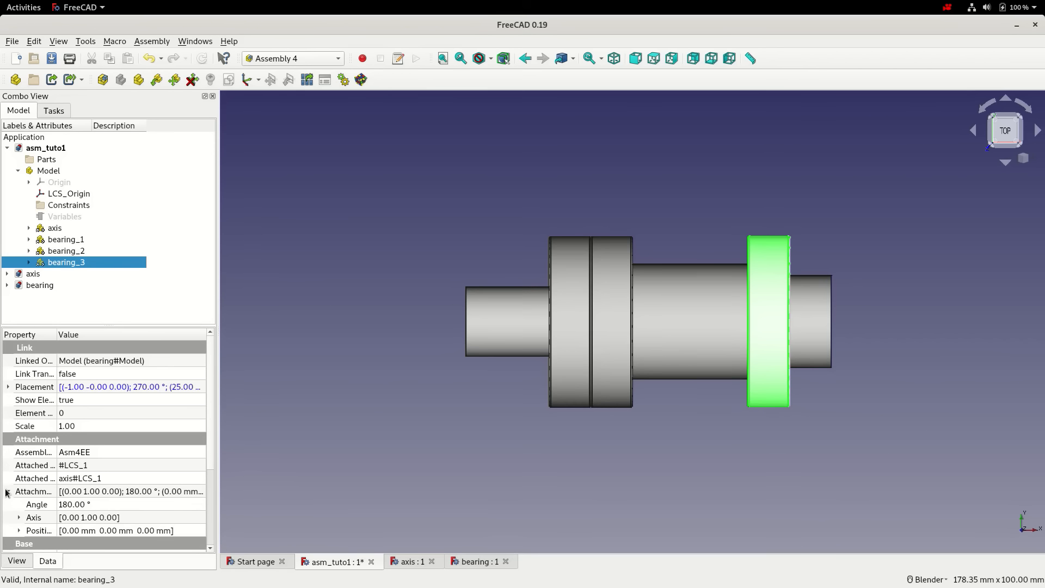
{"action": "left_click", "coordinate": [19, 531]}
{"action": "scroll", "coordinate": [77, 518], "scroll_direction": "down", "scroll_amount": 3}
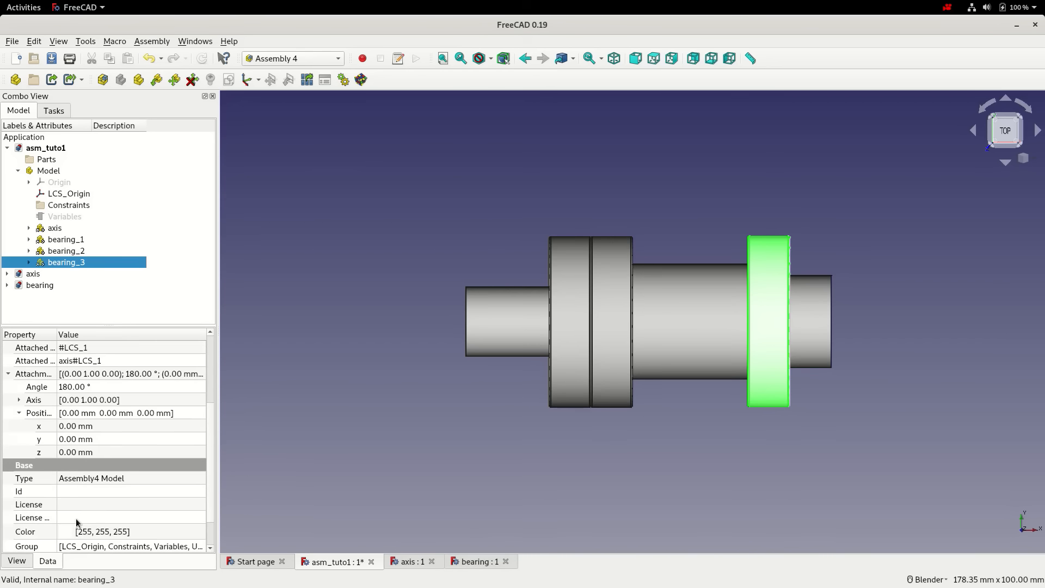
{"action": "left_click", "coordinate": [61, 452]}
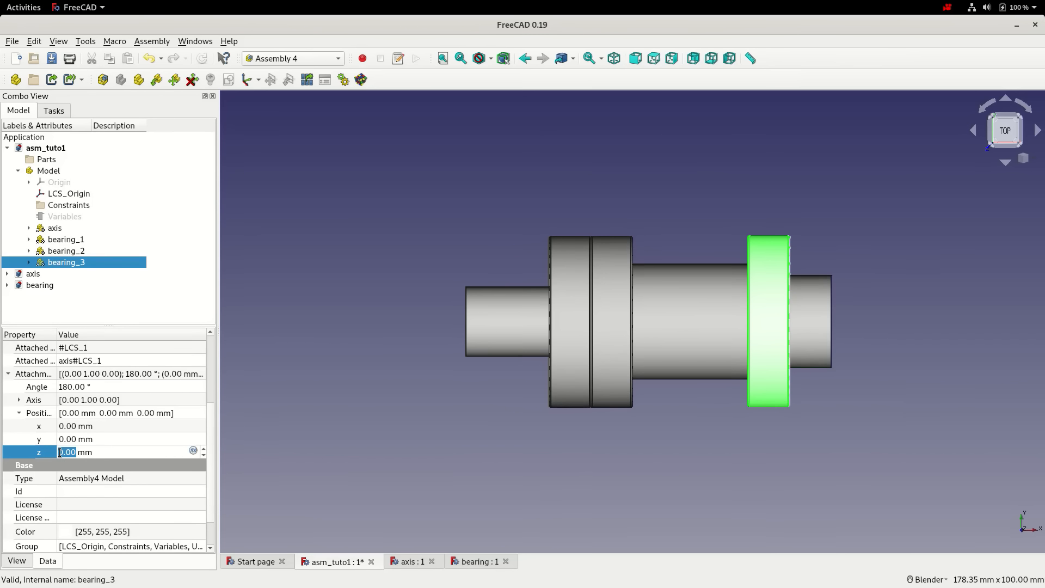
{"action": "type", "text": "2"}
{"action": "key", "text": "Return"}
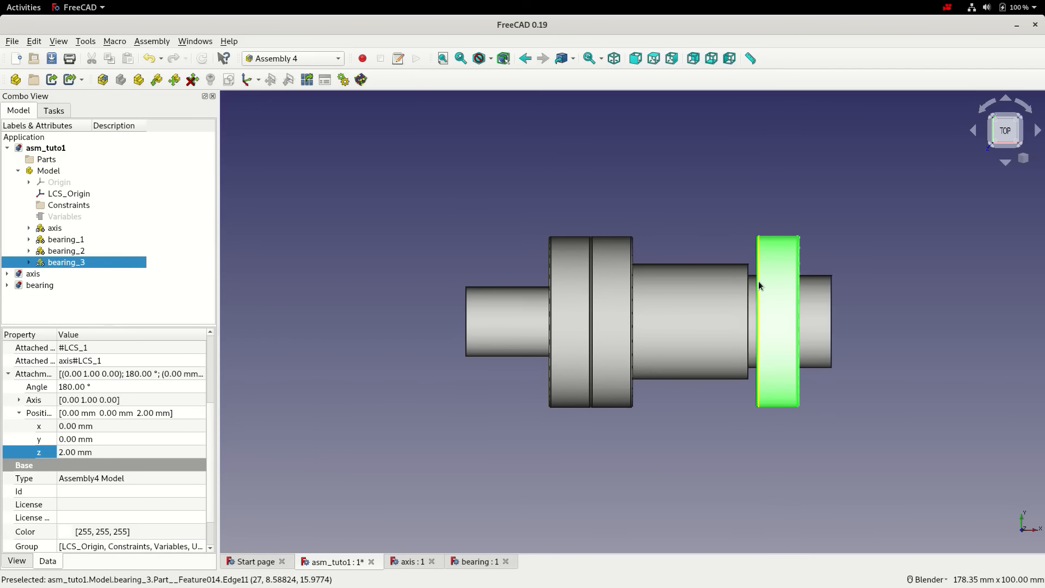
Clear the bearing_3 selection and save the asm_tuto1 assembly
{"action": "left_click", "coordinate": [613, 178]}
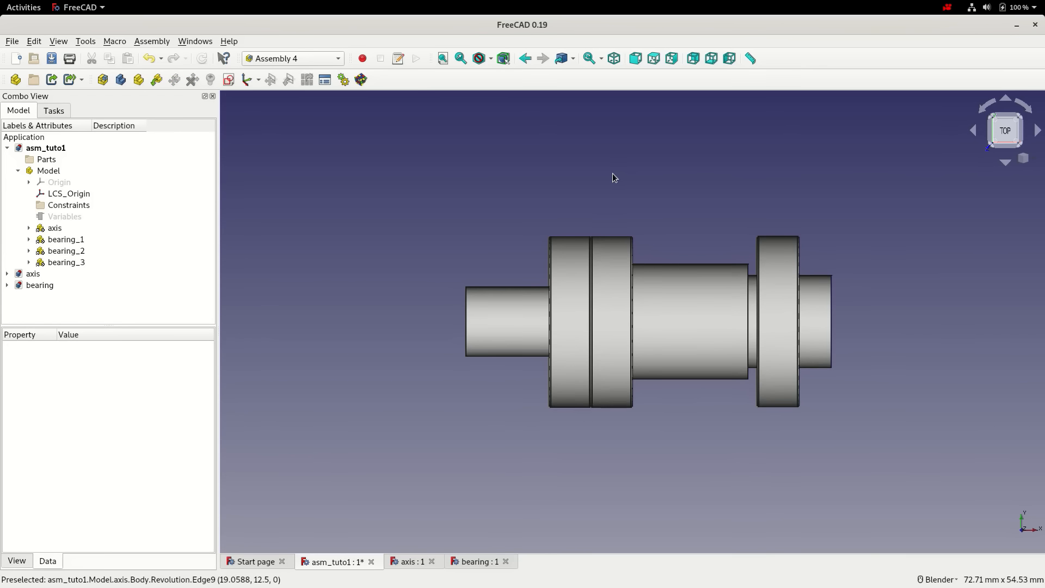
{"action": "left_click", "coordinate": [54, 59]}
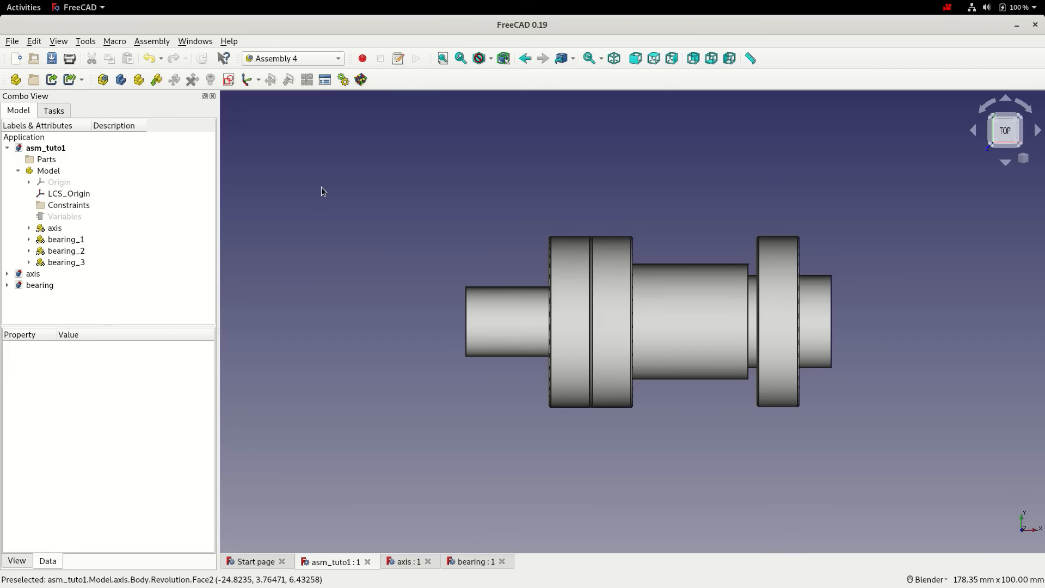
In the axis document, edit the Revolution's sketch to set the largest-diameter section's length to 75 mm, and close the sketch
{"action": "left_click", "coordinate": [405, 561]}
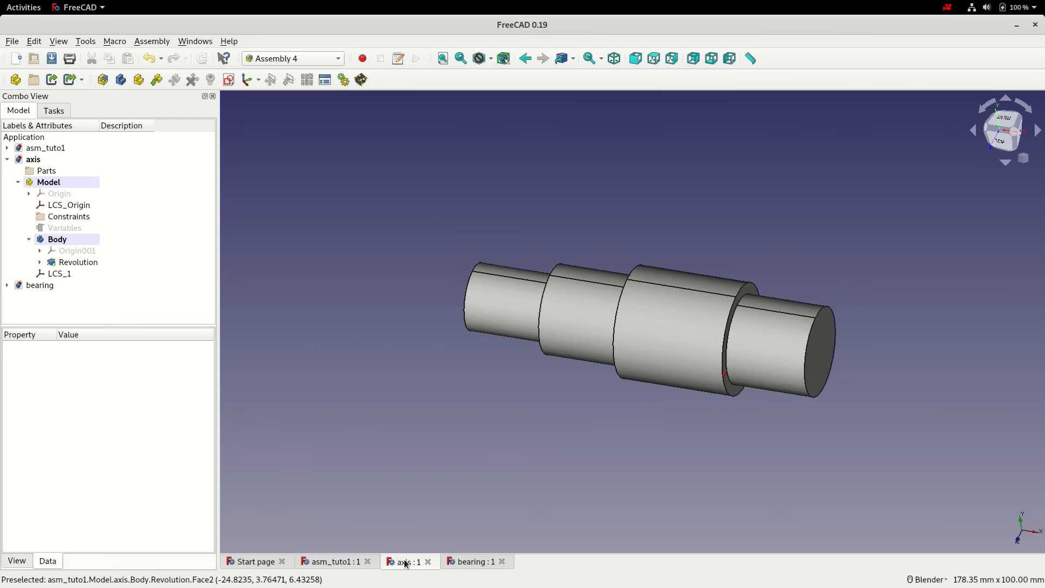
{"action": "left_click", "coordinate": [39, 263]}
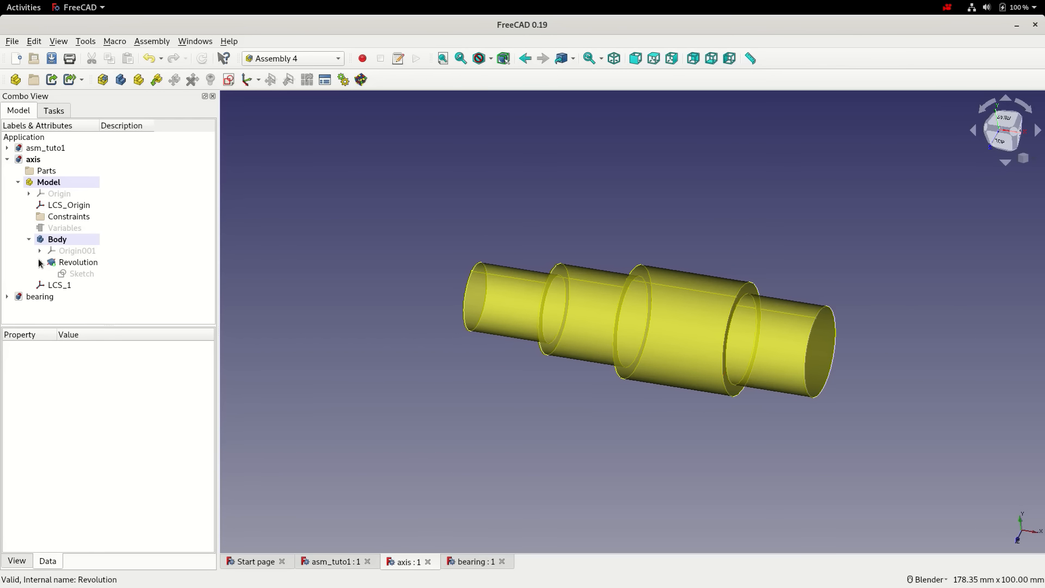
{"action": "right_click", "coordinate": [76, 273]}
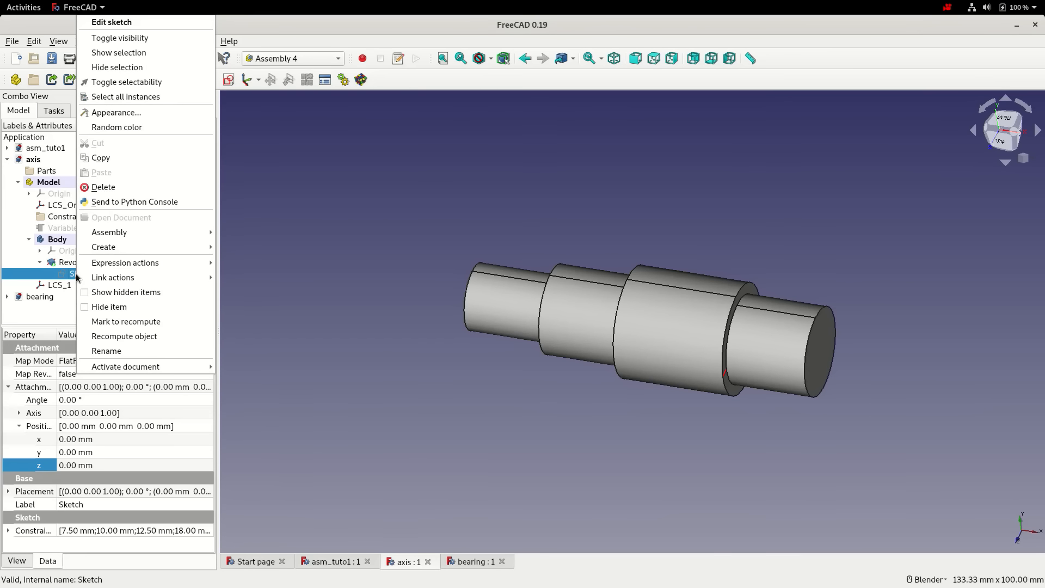
{"action": "left_click", "coordinate": [120, 23]}
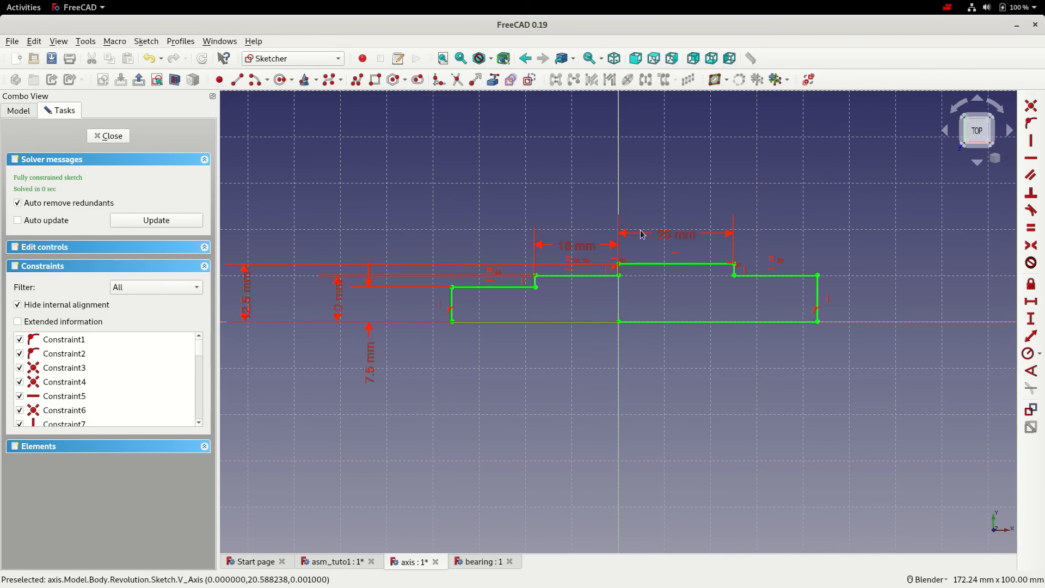
{"action": "double_click", "coordinate": [666, 236]}
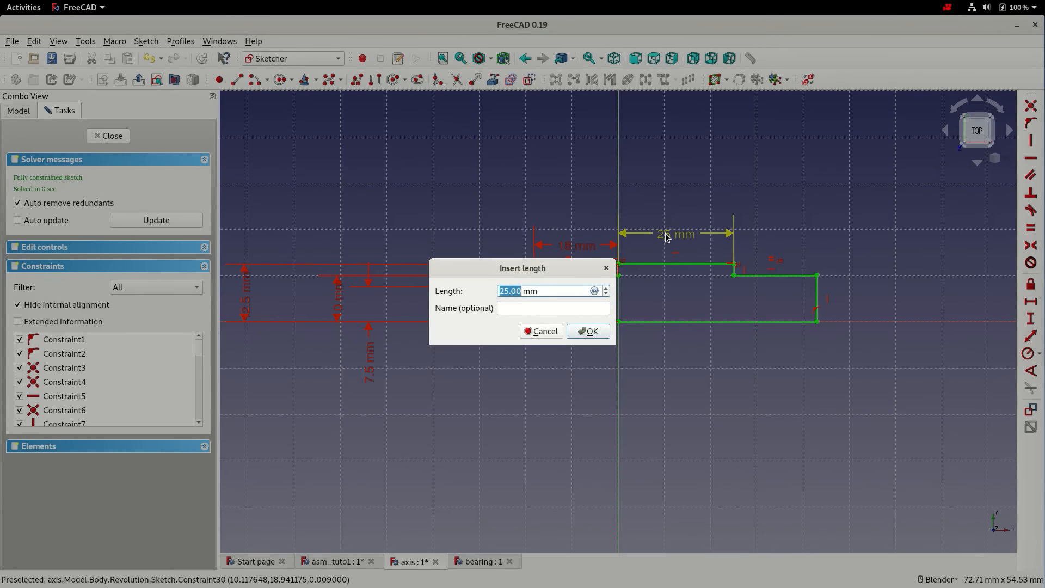
{"action": "type", "text": "75"}
{"action": "key", "text": "Return"}
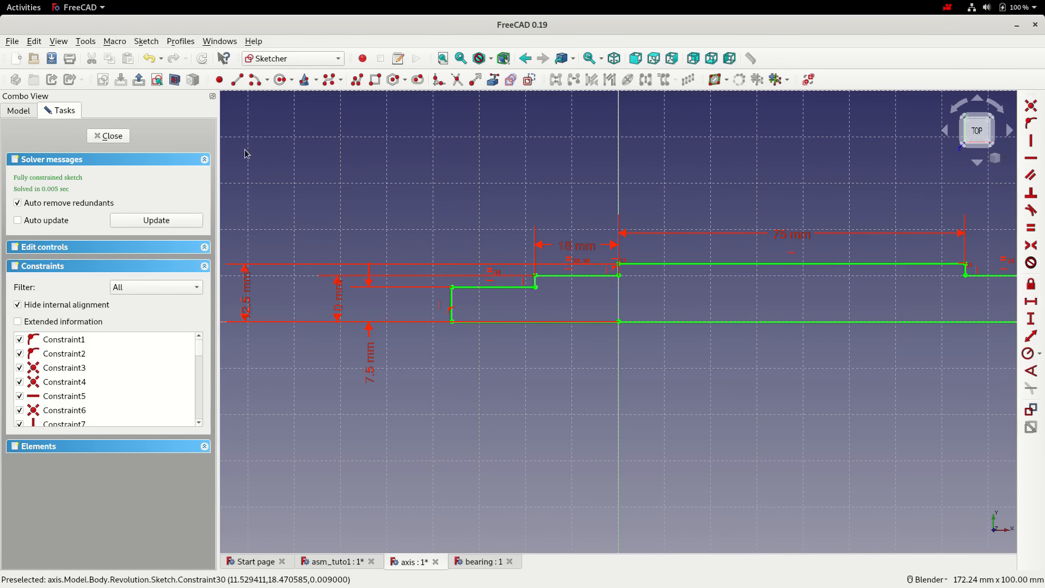
{"action": "left_click", "coordinate": [117, 136]}
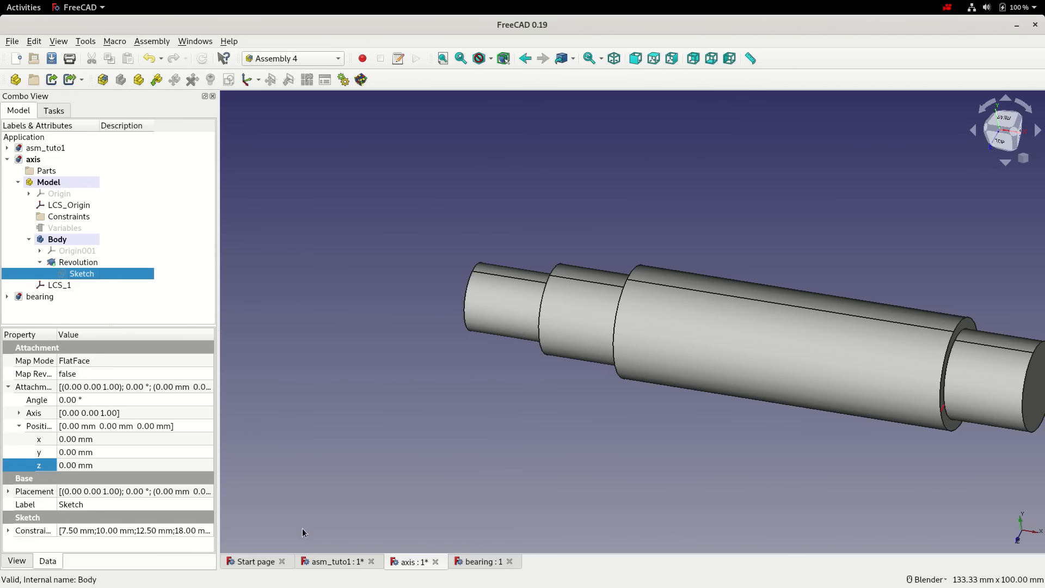
Return to asm_tuto1 and recompute the assembly so bearing_3 follows the lengthened axis
{"action": "left_click", "coordinate": [333, 561]}
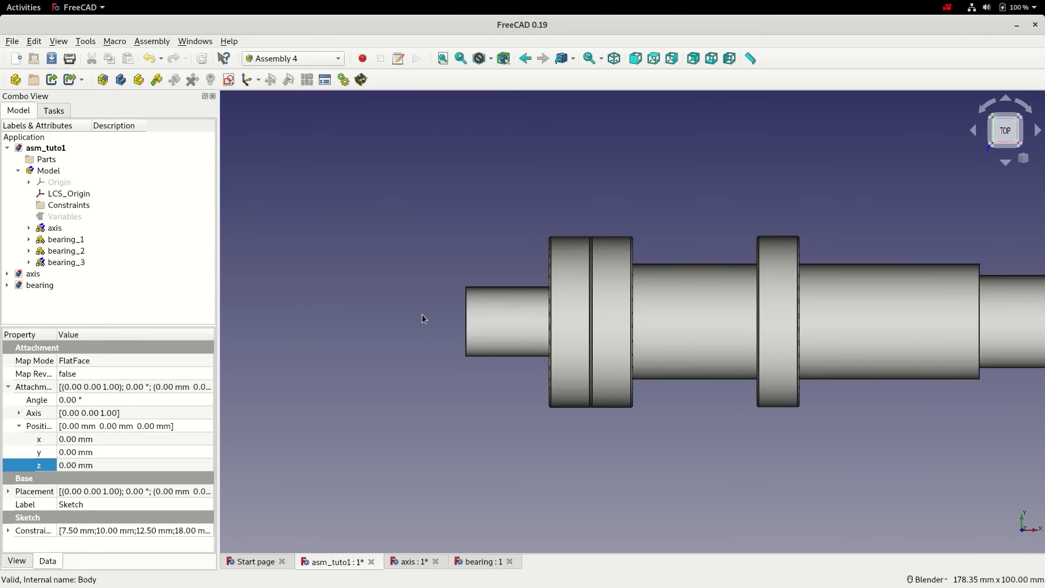
{"action": "scroll", "coordinate": [422, 314], "scroll_direction": "down", "scroll_amount": 4}
{"action": "scroll", "coordinate": [608, 308], "scroll_direction": "up", "scroll_amount": 2}
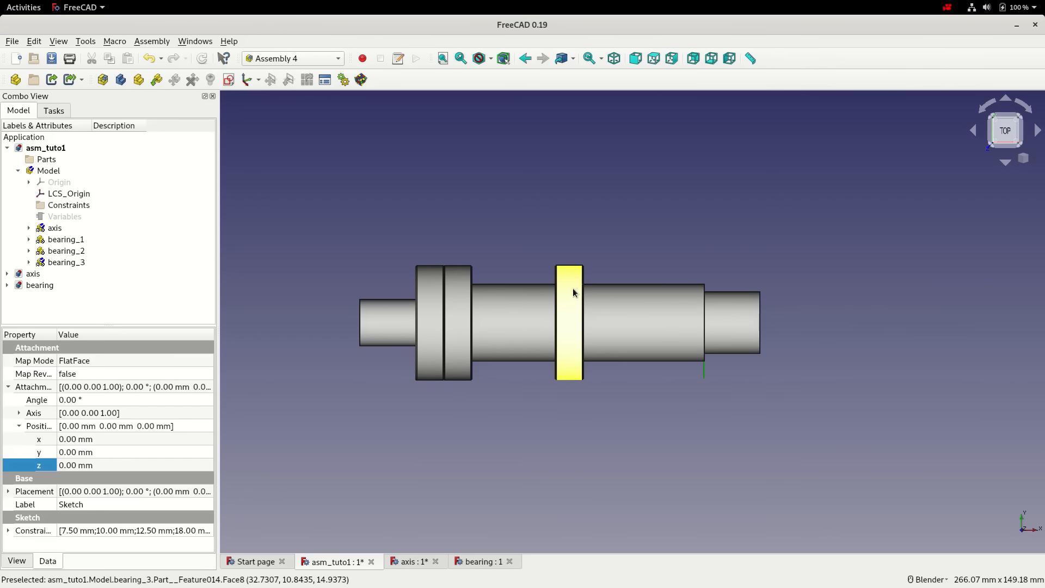
{"action": "left_click", "coordinate": [202, 58]}
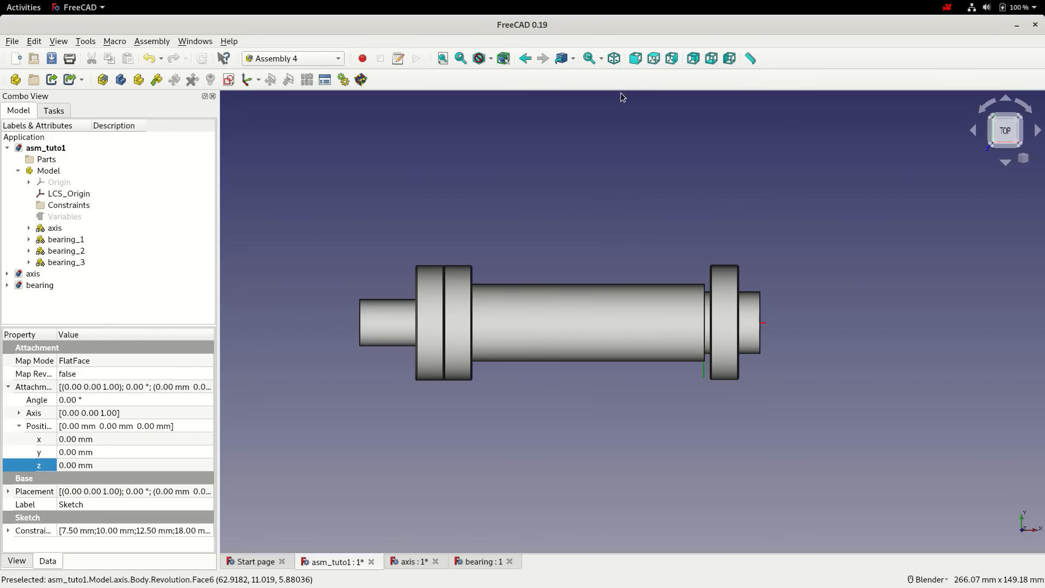
Show the assembly in isometric view and save asm_tuto1 together with its dependent files
{"action": "left_click", "coordinate": [614, 59]}
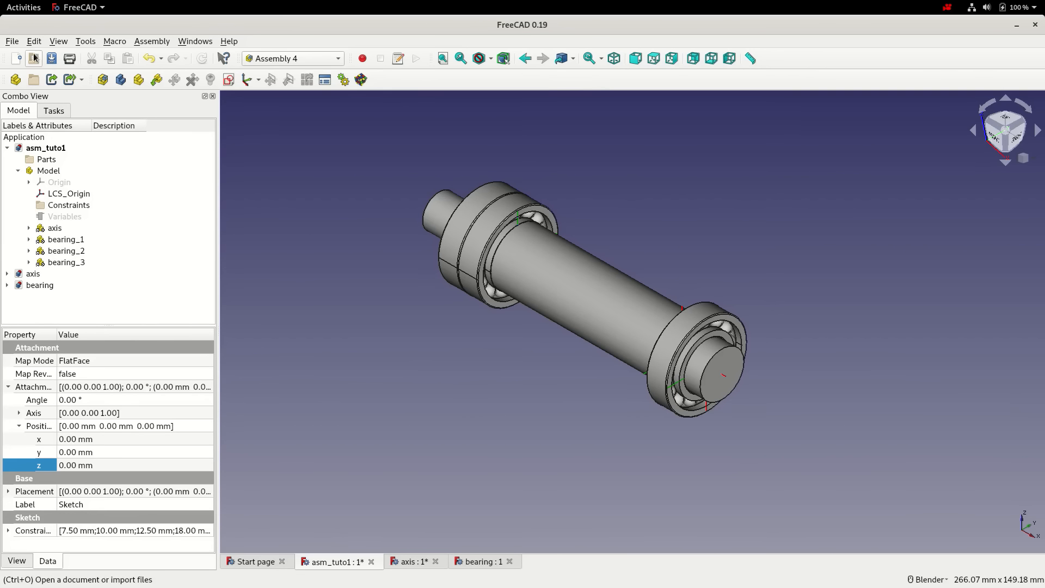
{"action": "left_click", "coordinate": [51, 58]}
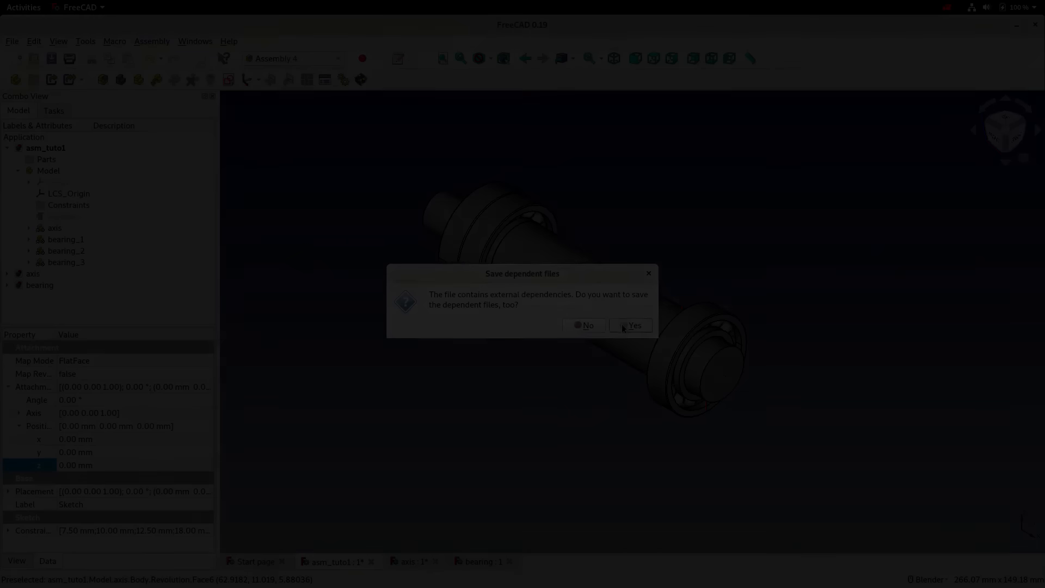
{"action": "left_click", "coordinate": [621, 325]}
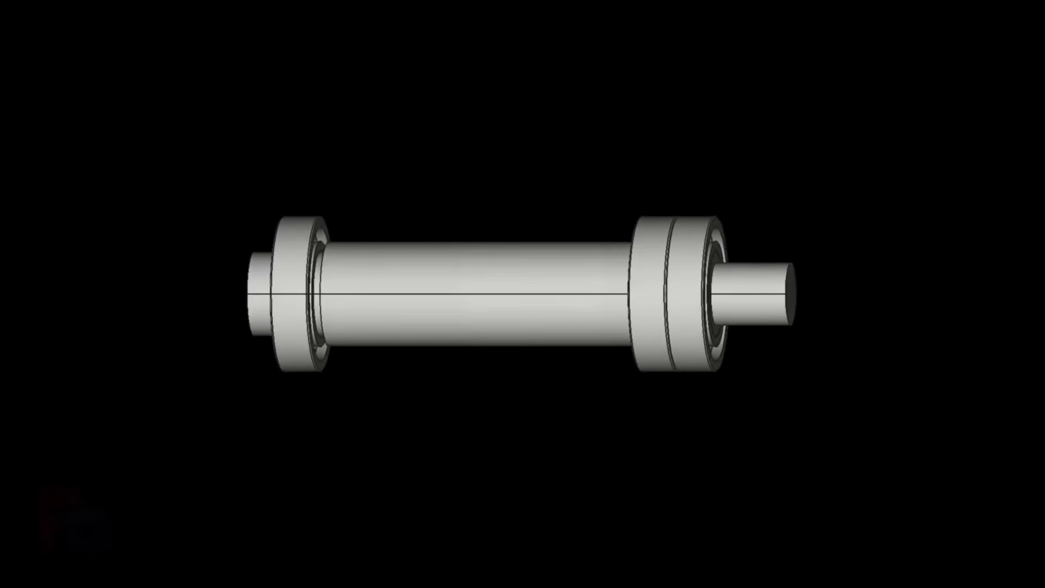